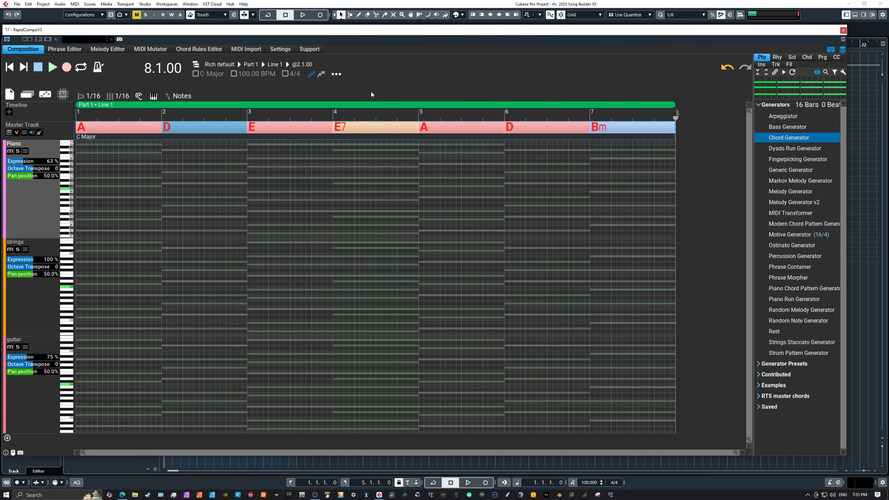
Select the E chord at bar 3 and browse the Absolute Chords, Major Scale Formulas and Minor Scale Formulas progression groups
{"action": "left_click", "coordinate": [274, 130]}
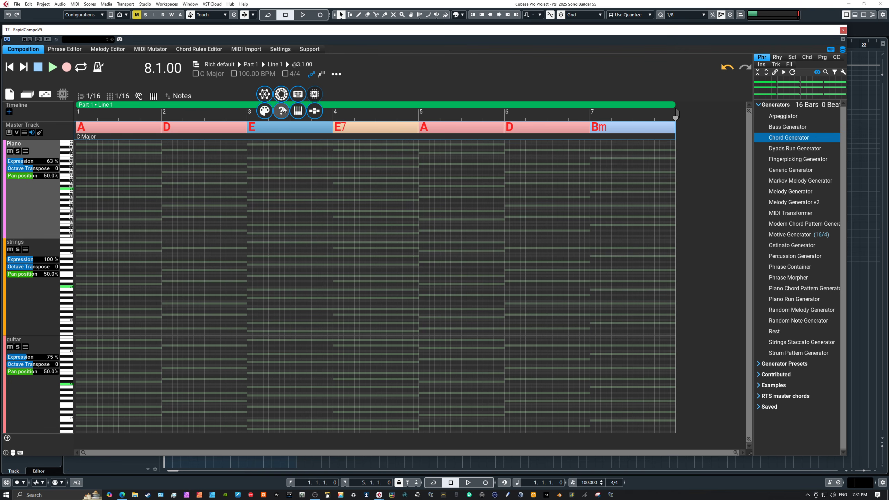
{"action": "left_click", "coordinate": [822, 57]}
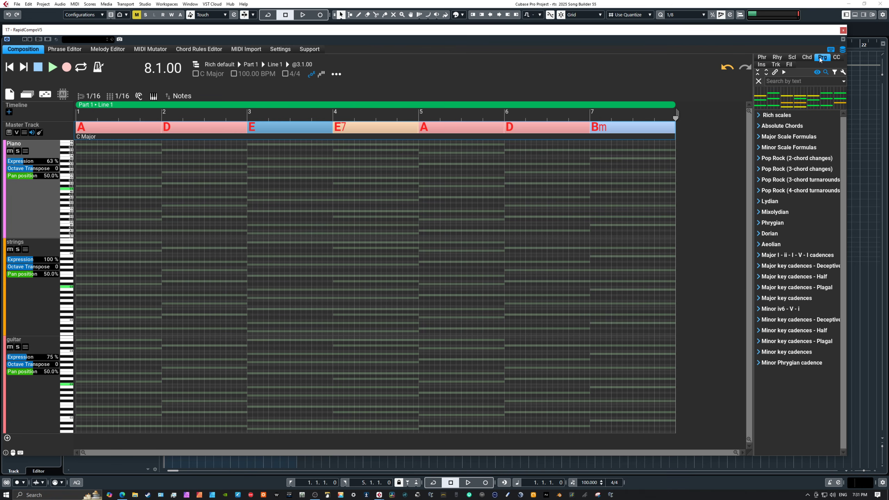
{"action": "left_click", "coordinate": [759, 159]}
{"action": "left_click", "coordinate": [759, 148]}
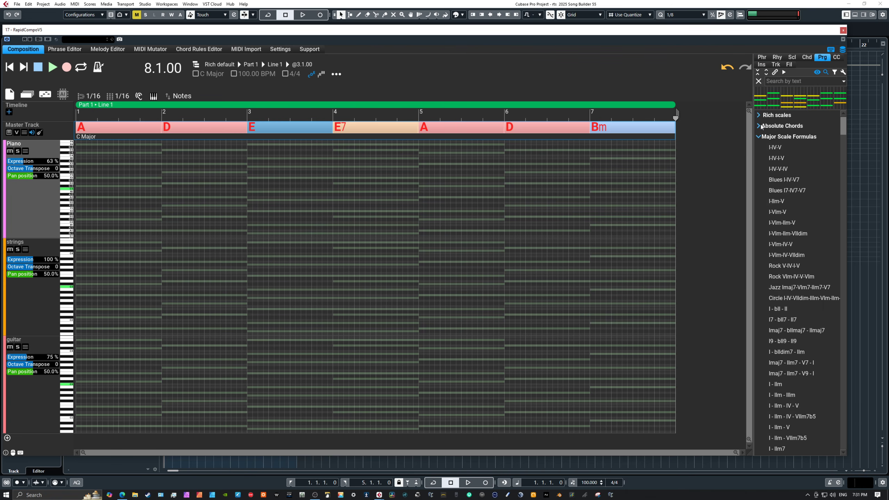
{"action": "left_click", "coordinate": [758, 126]}
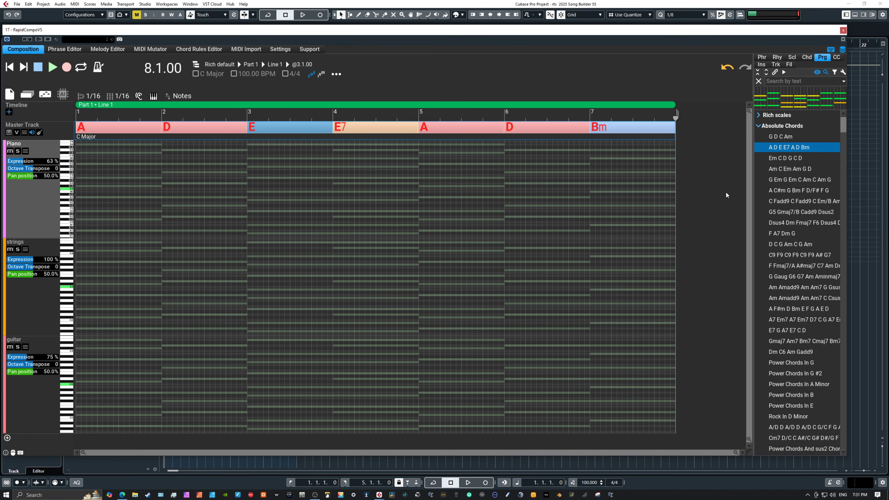
{"action": "left_click", "coordinate": [759, 126]}
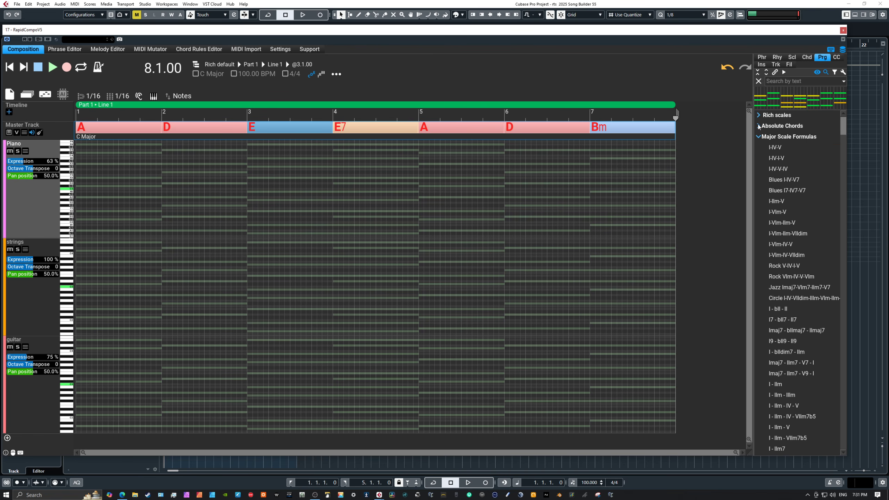
{"action": "left_click", "coordinate": [759, 137]}
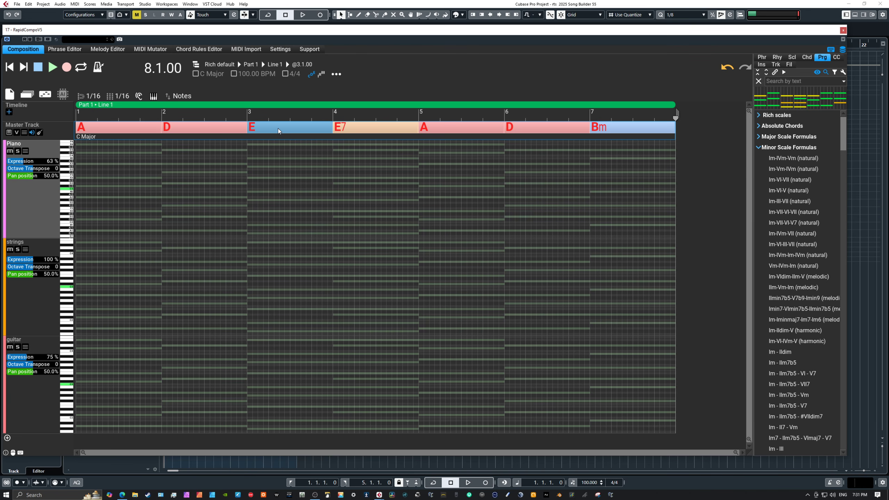
Open the Chord Selector for the E chord at bar 3 and show its Chord List view
{"action": "mouse_move", "coordinate": [278, 129]}
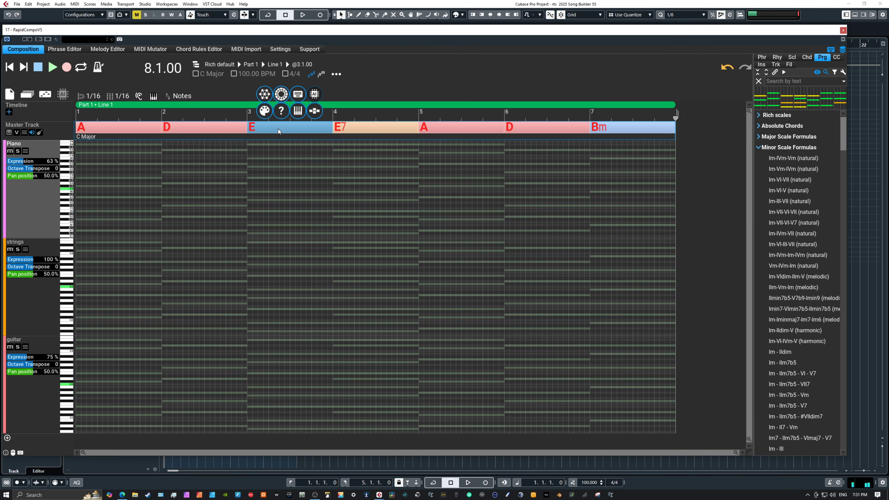
{"action": "left_click", "coordinate": [265, 110]}
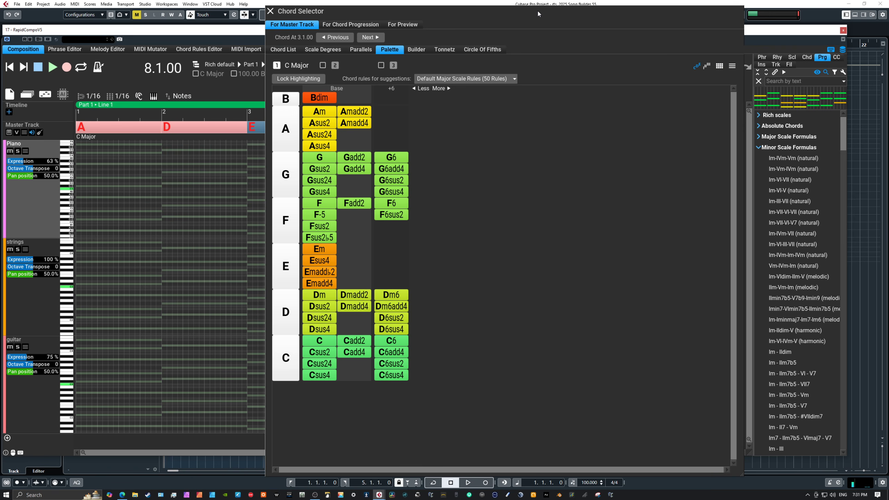
{"action": "left_click_drag", "start_coordinate": [538, 11], "coordinate": [437, 8]}
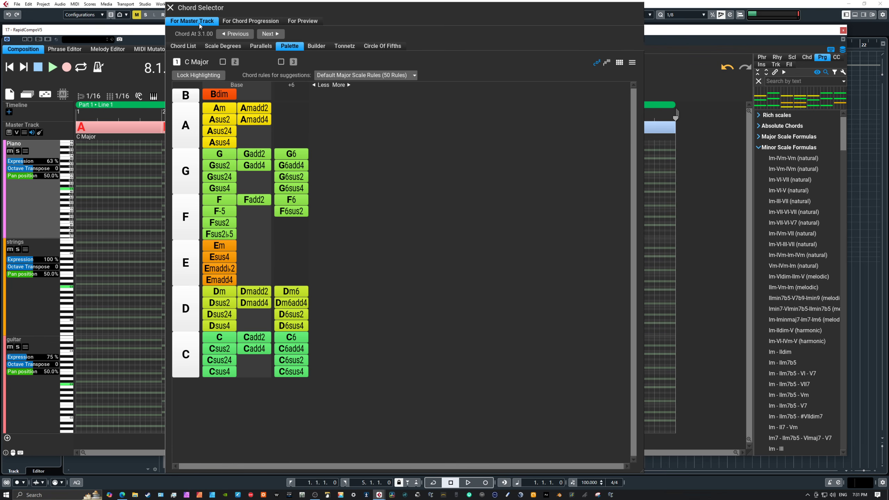
{"action": "left_click", "coordinate": [180, 48]}
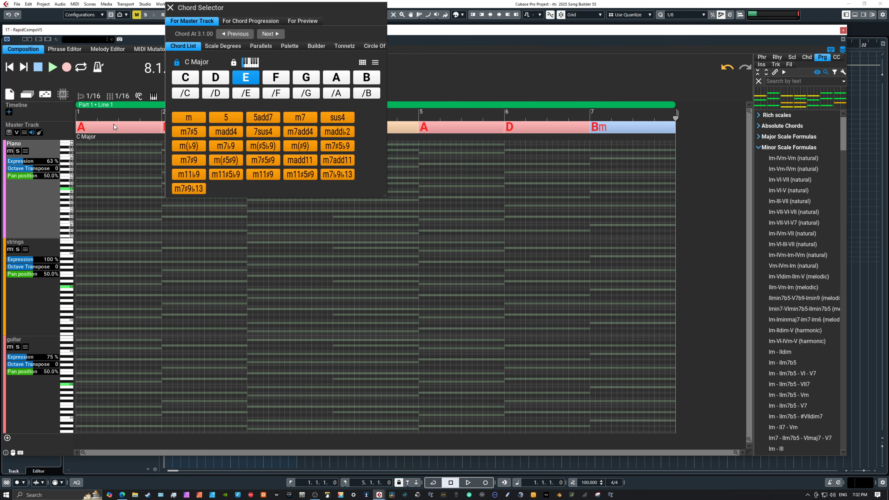
Set the Chord Selector to work on the chord progression after viewing the preview mode, and show the Scale Degrees view
{"action": "left_click", "coordinate": [239, 22]}
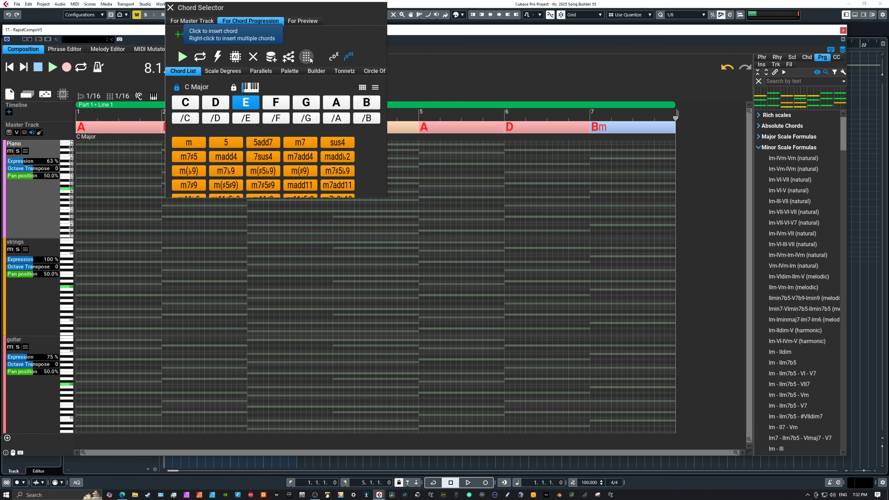
{"action": "left_click", "coordinate": [302, 21]}
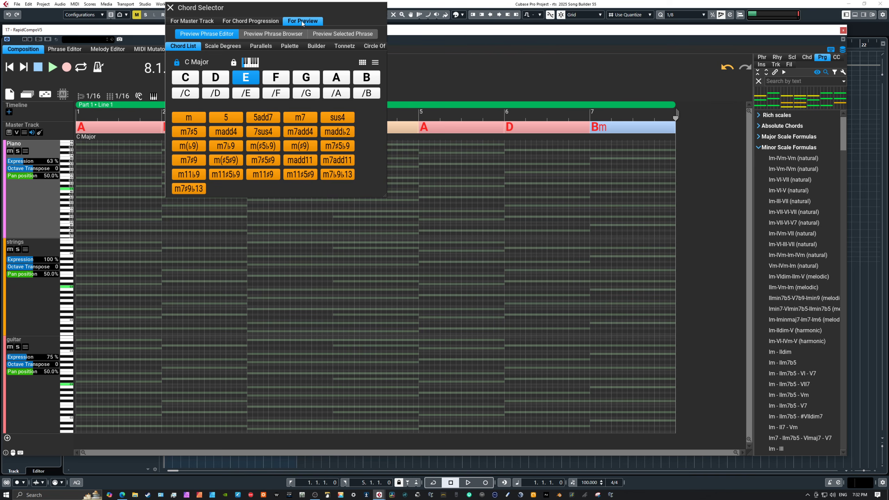
{"action": "left_click", "coordinate": [239, 21]}
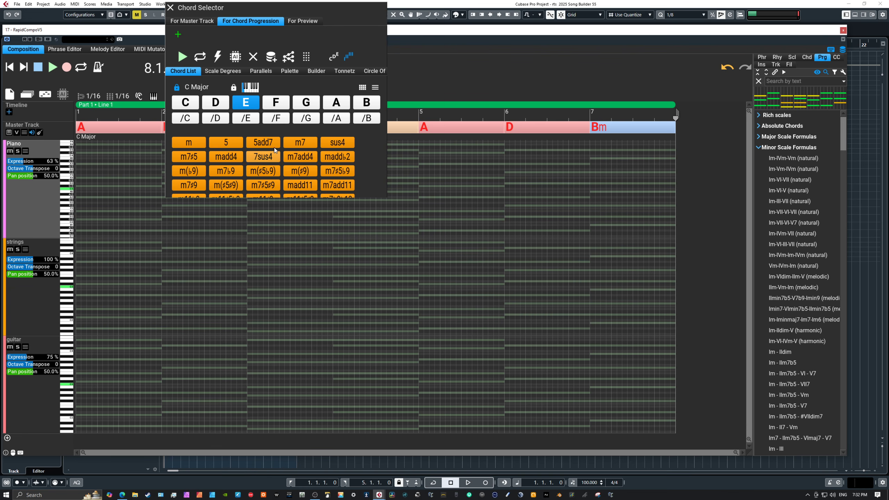
{"action": "left_click", "coordinate": [218, 71]}
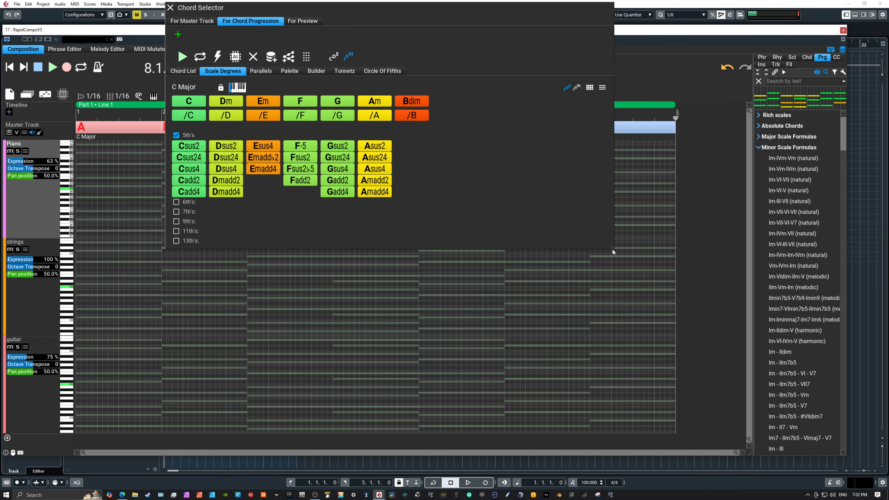
{"action": "left_click_drag", "start_coordinate": [614, 247], "coordinate": [501, 246]}
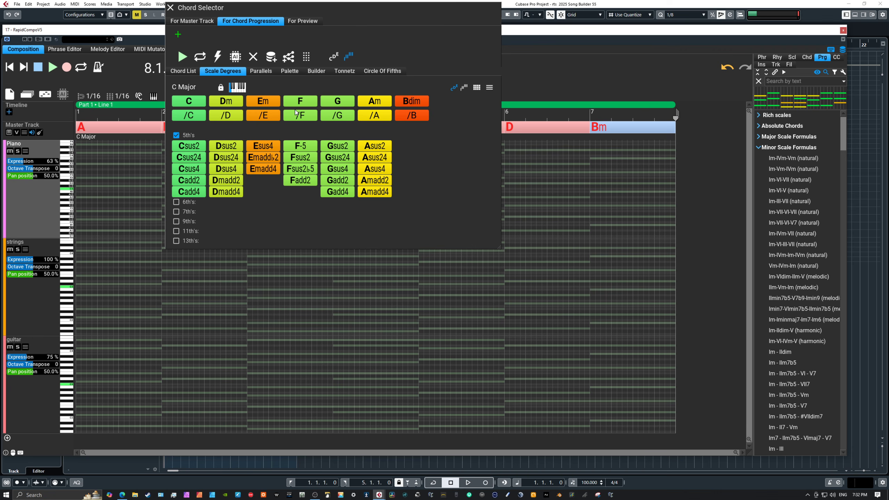
Compare the Palette and Parallels chord views, finishing on the Palette in an enlarged Chord Selector window
{"action": "left_click", "coordinate": [290, 71]}
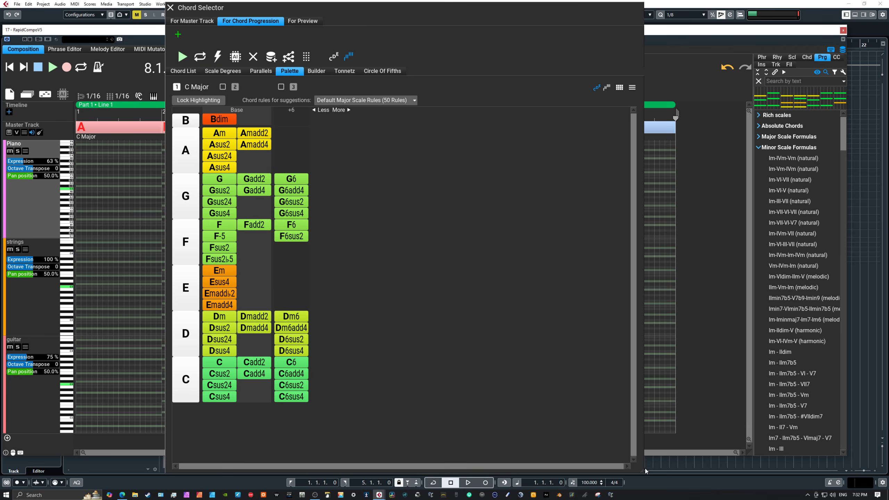
{"action": "left_click_drag", "start_coordinate": [642, 471], "coordinate": [666, 447]}
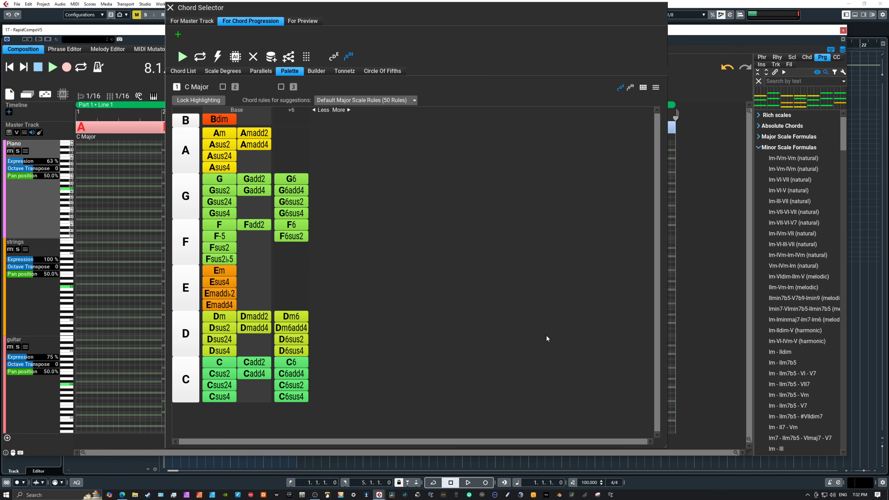
{"action": "left_click", "coordinate": [263, 72]}
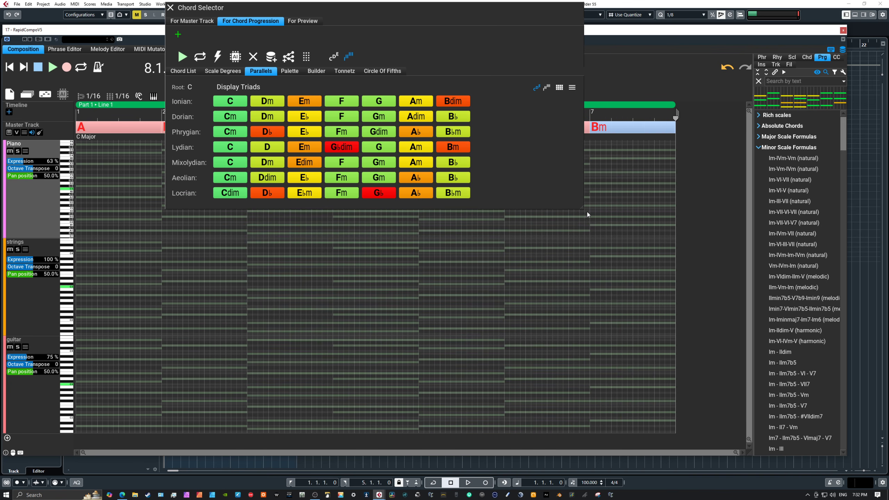
{"action": "left_click_drag", "start_coordinate": [579, 212], "coordinate": [604, 251]}
{"action": "left_click", "coordinate": [290, 73]}
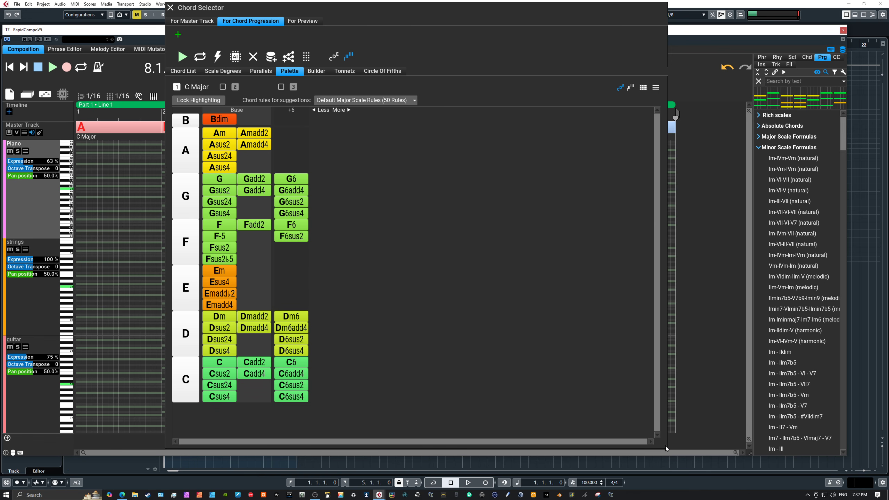
{"action": "left_click_drag", "start_coordinate": [666, 446], "coordinate": [839, 472]}
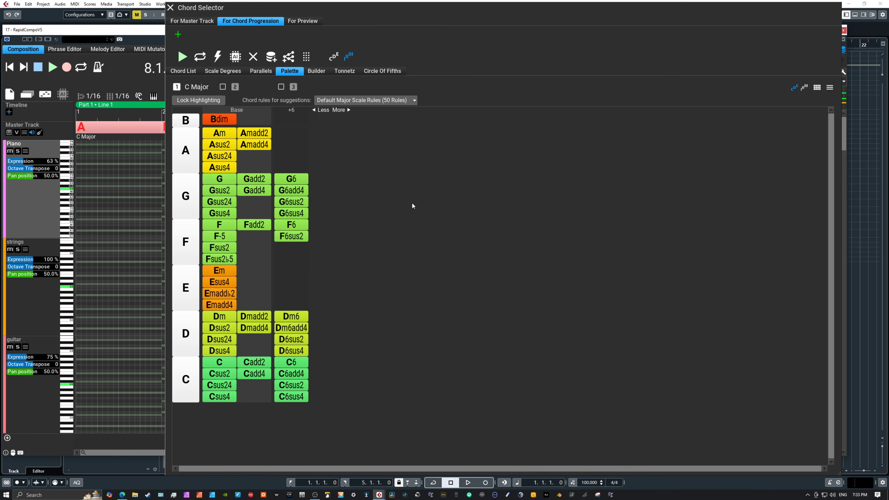
Try the palette's chord coloring with no color and with coloring by consonance
{"action": "left_click", "coordinate": [830, 88]}
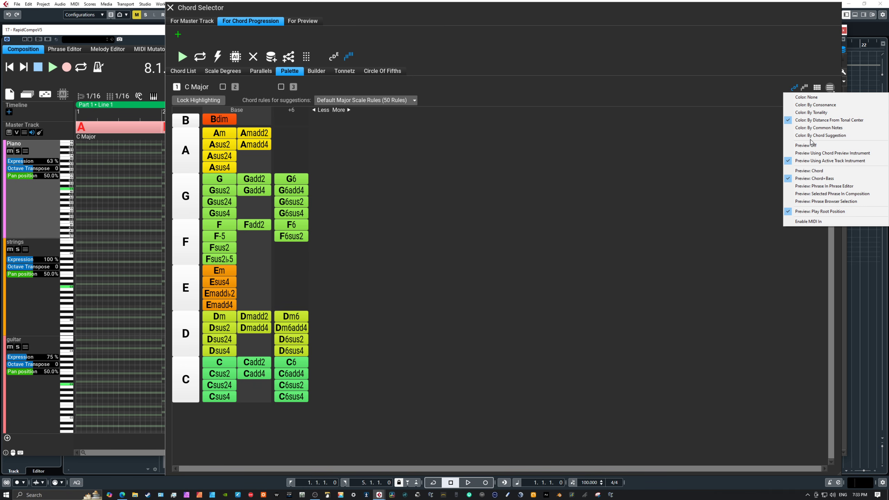
{"action": "left_click", "coordinate": [792, 98]}
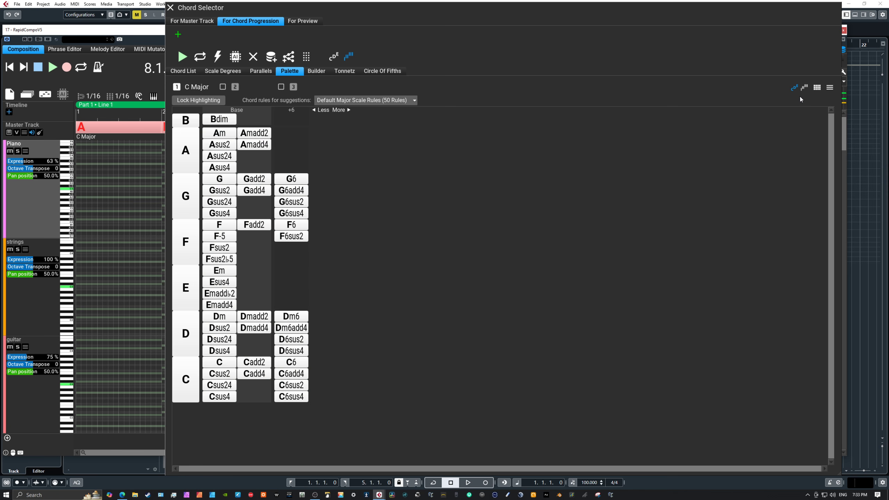
{"action": "left_click", "coordinate": [831, 88]}
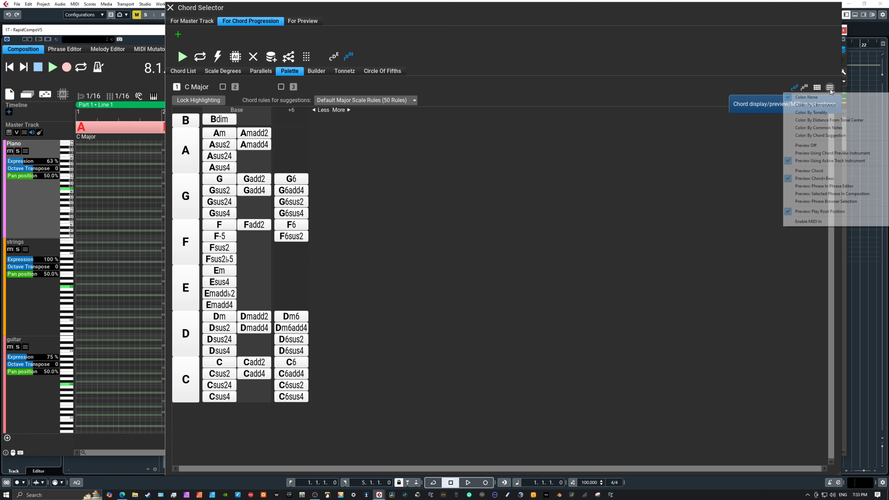
{"action": "left_click", "coordinate": [791, 105]}
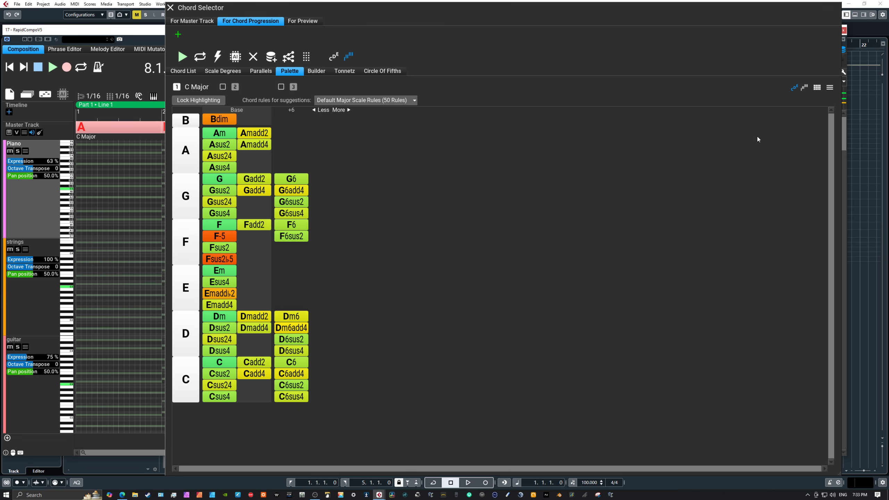
Try coloring the palette chords by tonality and by distance from the tonal center
{"action": "left_click", "coordinate": [831, 89]}
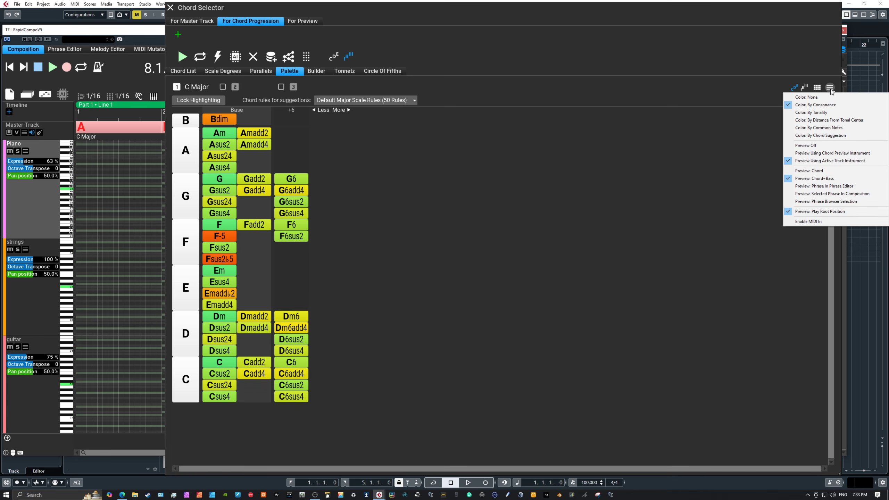
{"action": "left_click", "coordinate": [787, 113]}
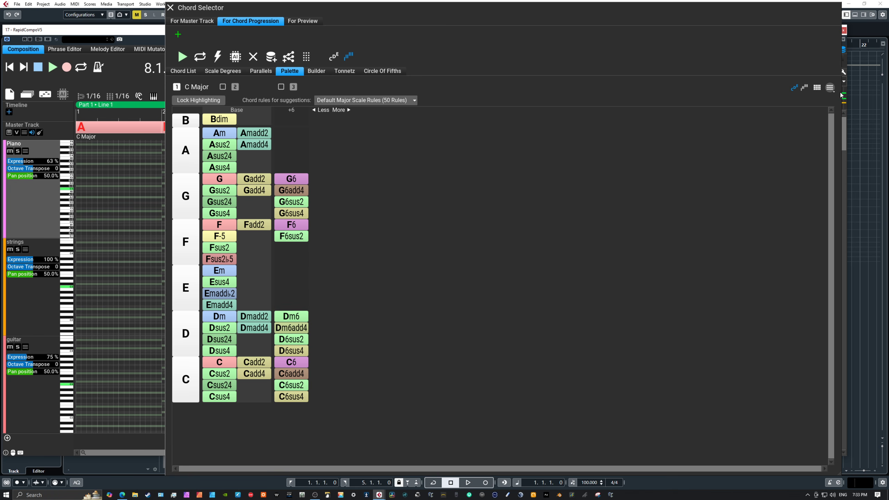
{"action": "left_click", "coordinate": [831, 87]}
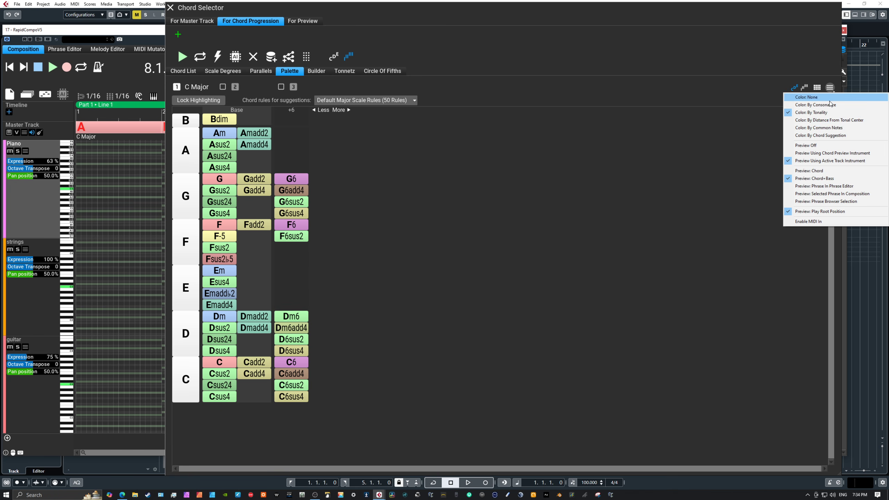
{"action": "left_click", "coordinate": [789, 120]}
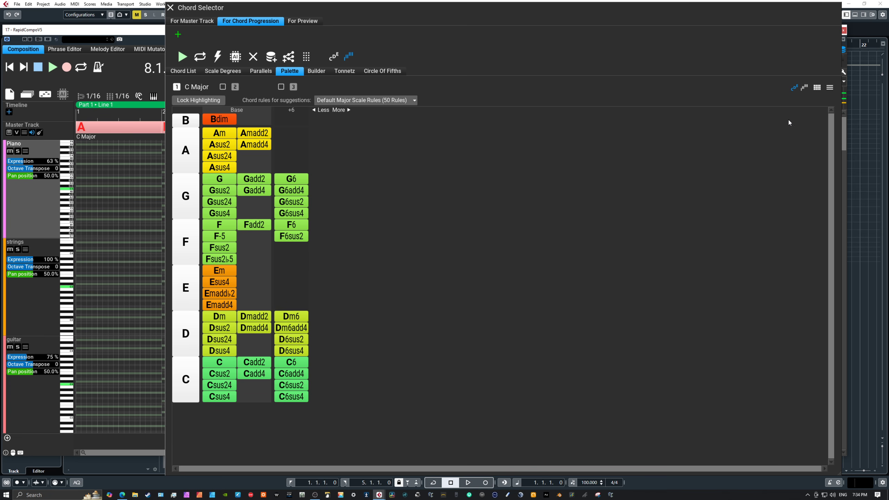
Try coloring the palette chords by common notes, and set the coloring to chord suggestion
{"action": "left_click", "coordinate": [830, 88]}
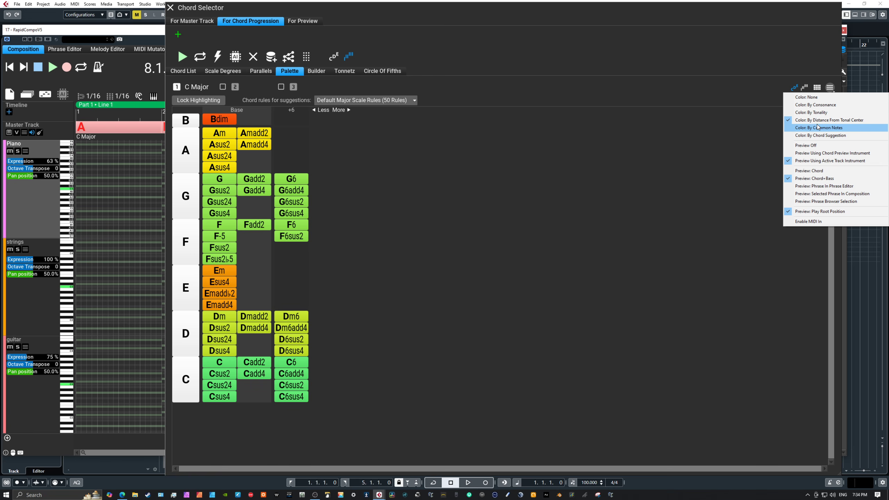
{"action": "left_click", "coordinate": [792, 129]}
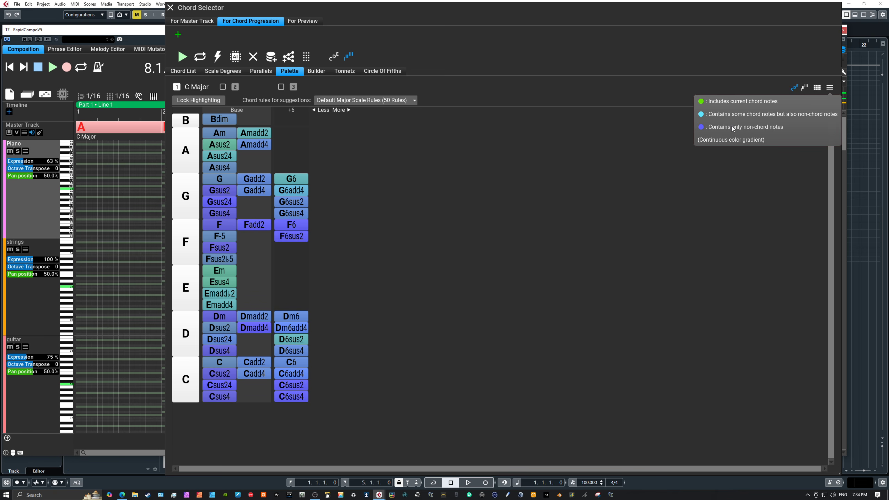
{"action": "left_click", "coordinate": [830, 88]}
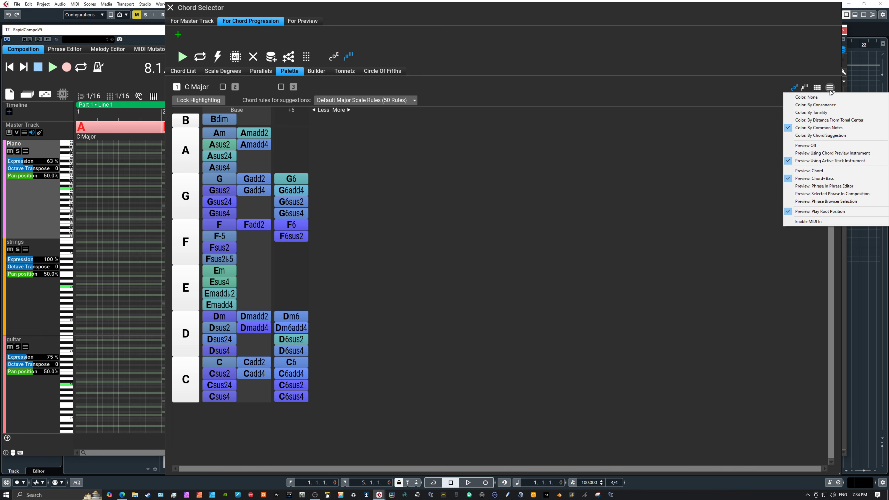
{"action": "left_click", "coordinate": [790, 135]}
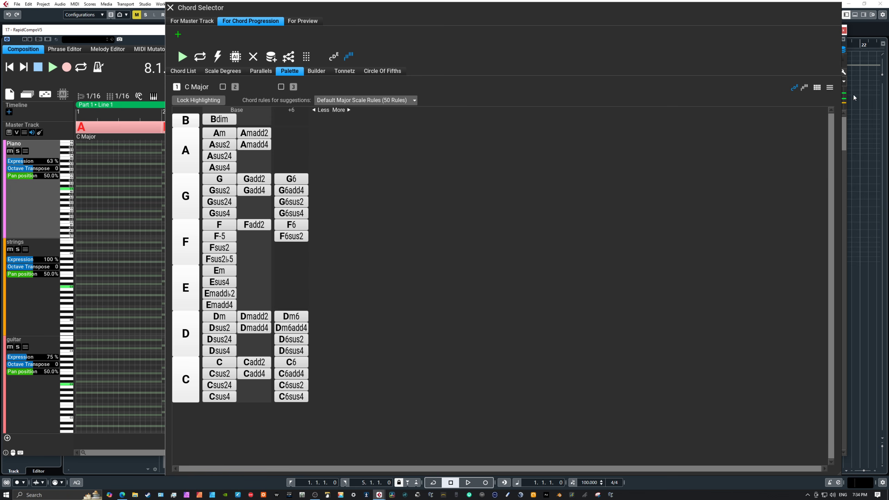
Review the palette's color and preview options, and select the A chord at bar 1 of the master track
{"action": "left_click", "coordinate": [830, 88]}
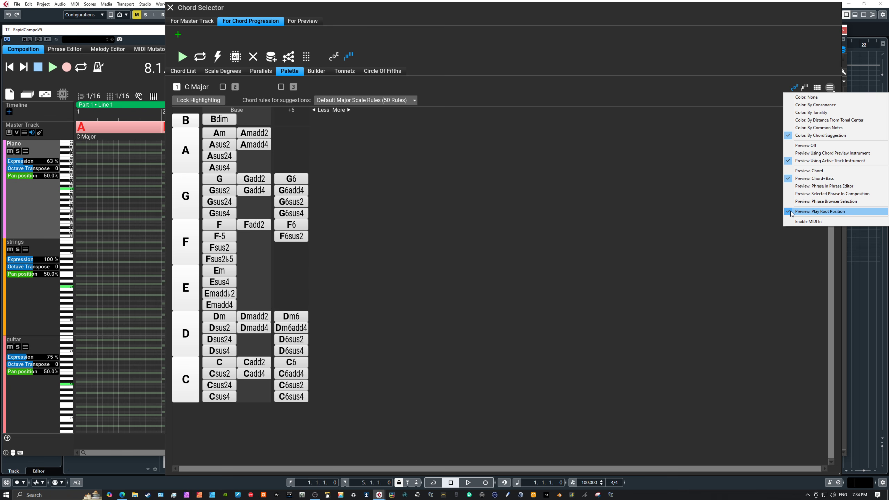
{"action": "left_click", "coordinate": [121, 128]}
{"action": "left_click", "coordinate": [120, 127]}
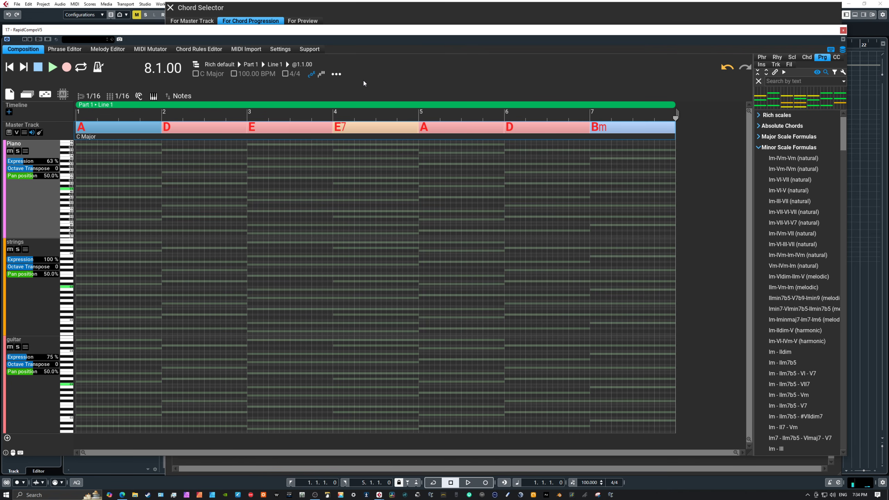
{"action": "left_click", "coordinate": [195, 66]}
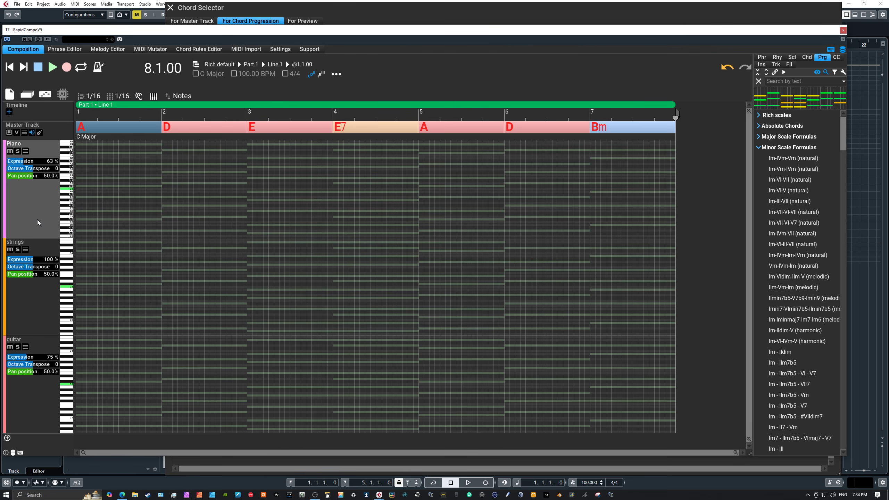
Switch the active track between strings, guitar and Piano, ending on Piano, and review the palette's chord preview options
{"action": "left_click", "coordinate": [35, 284]}
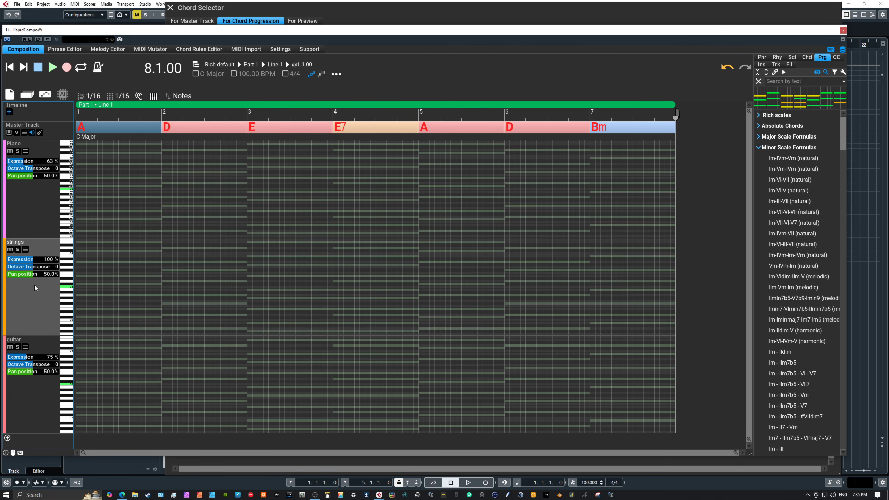
{"action": "left_click", "coordinate": [32, 394]}
{"action": "left_click", "coordinate": [38, 227]}
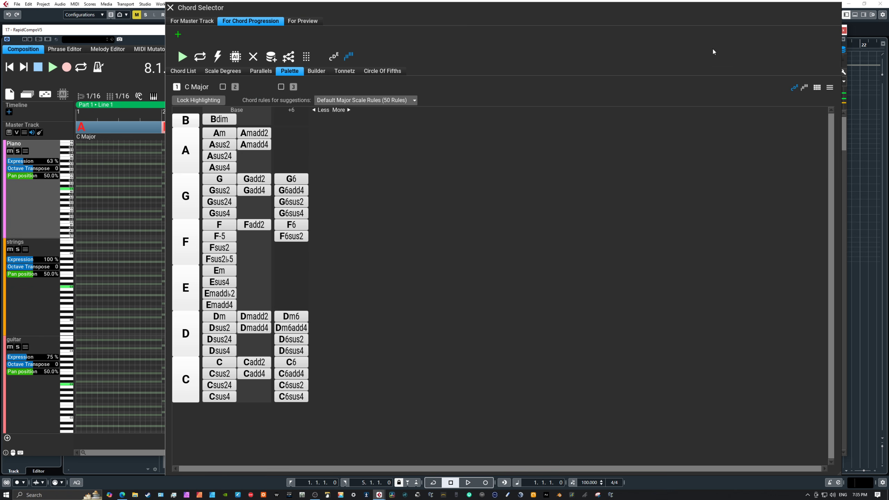
{"action": "left_click", "coordinate": [832, 88]}
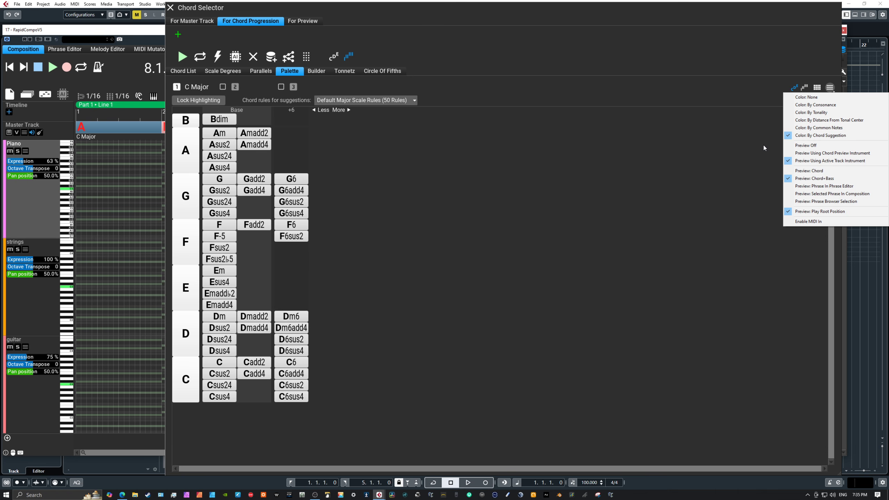
{"action": "left_click", "coordinate": [731, 150]}
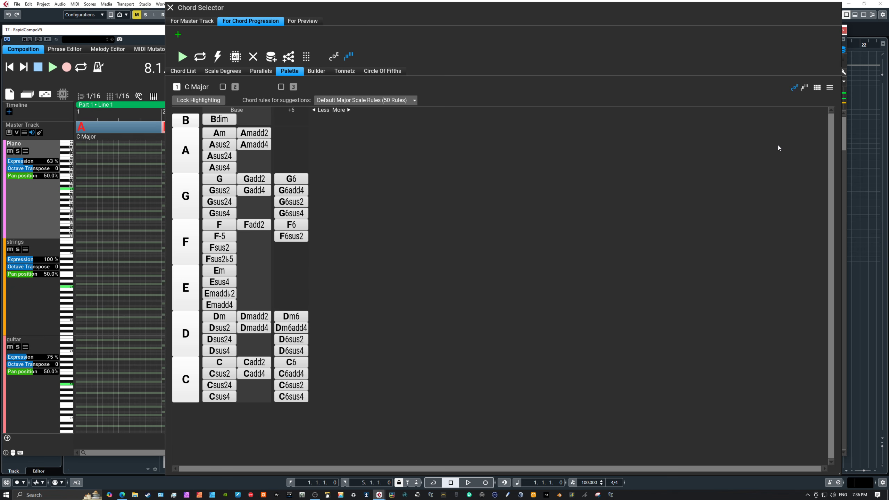
Color the palette chords by distance from tonal center and shift the Chord Selector window slightly aside
{"action": "left_click", "coordinate": [829, 88]}
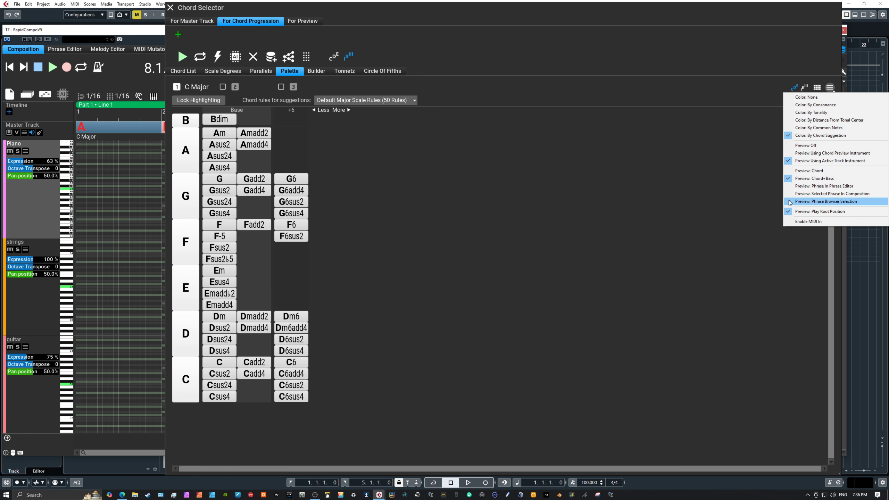
{"action": "left_click", "coordinate": [791, 120]}
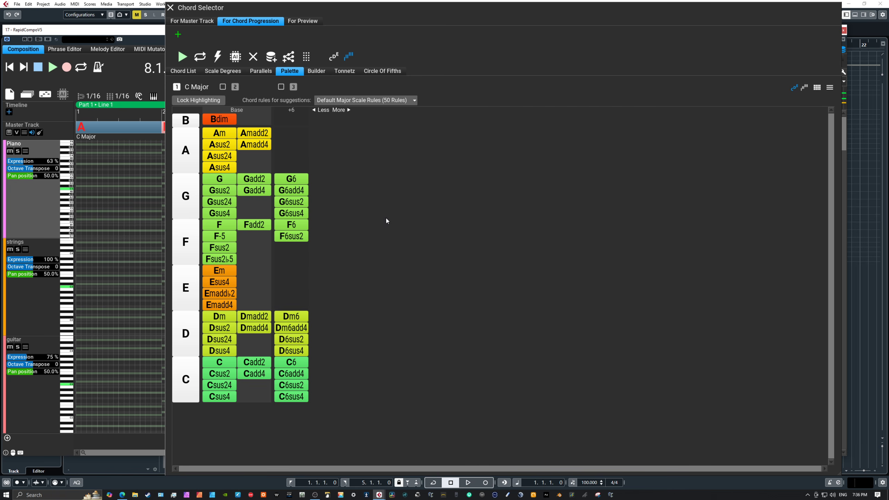
{"action": "left_click_drag", "start_coordinate": [449, 11], "coordinate": [402, 9]}
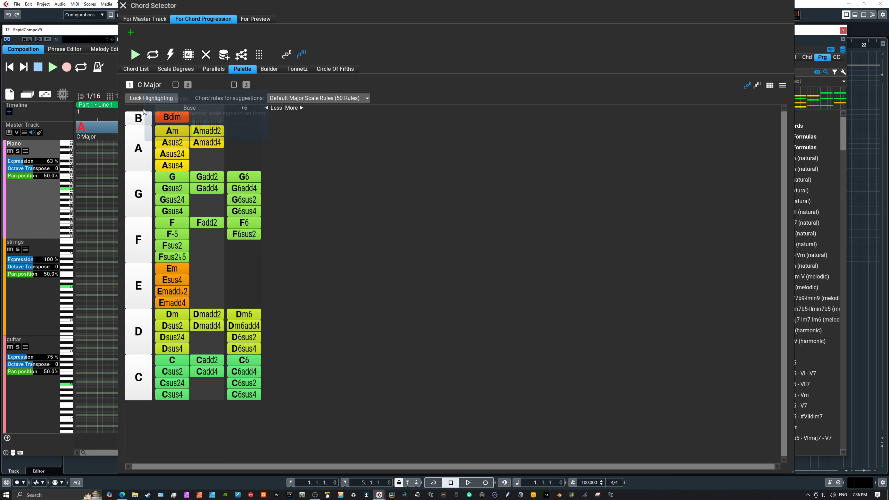
{"action": "left_click", "coordinate": [140, 86]}
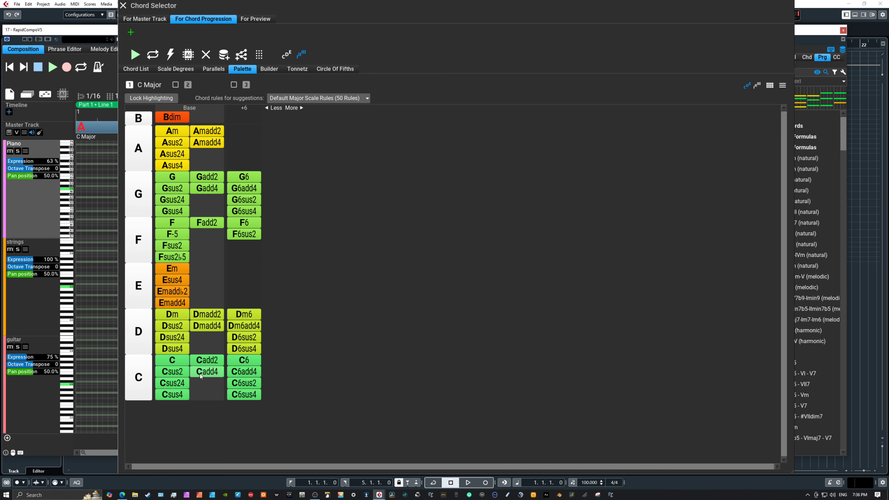
Audition the C, Dm, Em, F, G, Am and Bdim chords in the C Major palette
{"action": "left_click", "coordinate": [172, 361]}
{"action": "left_click", "coordinate": [172, 315]}
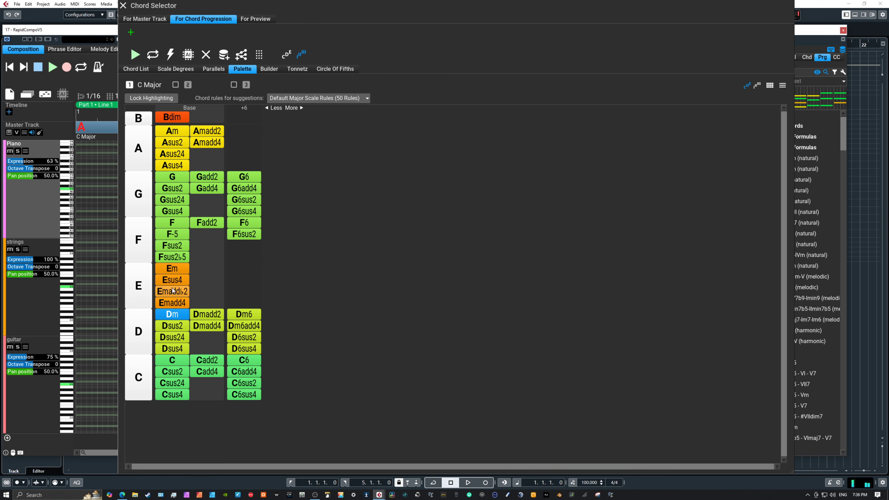
{"action": "left_click", "coordinate": [173, 270]}
{"action": "left_click", "coordinate": [176, 224]}
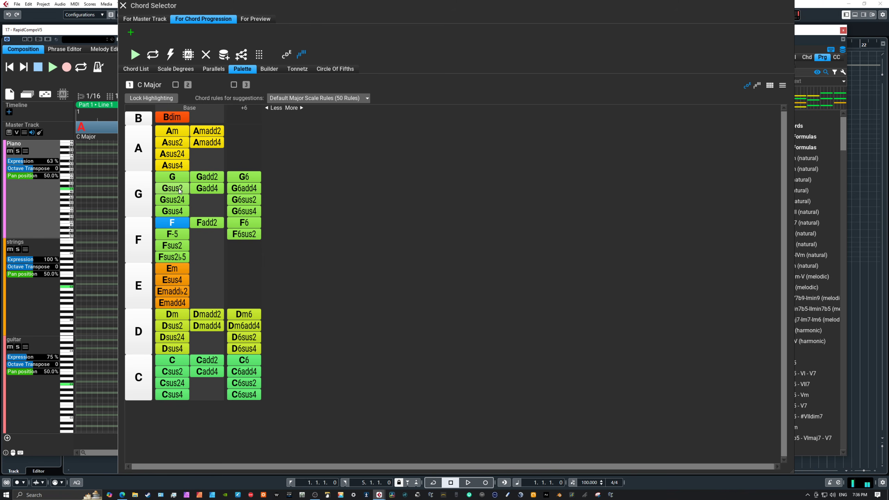
{"action": "left_click", "coordinate": [178, 180]}
{"action": "left_click", "coordinate": [166, 132]}
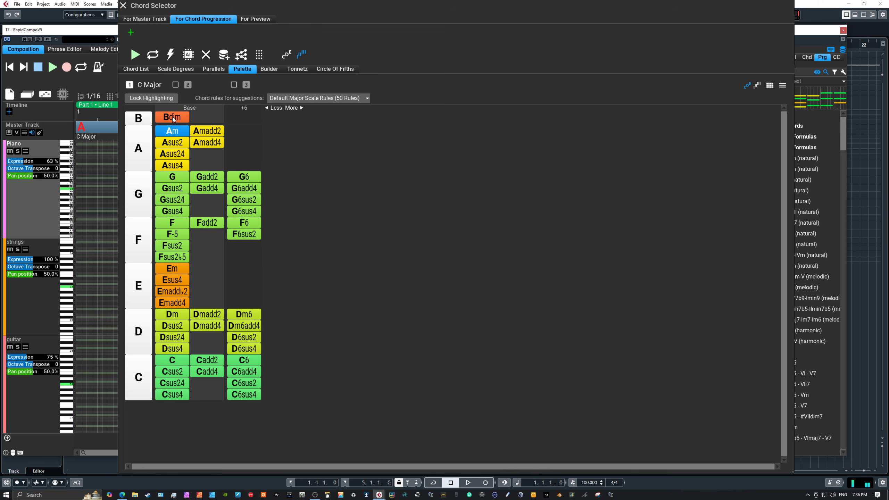
{"action": "left_click", "coordinate": [173, 119]}
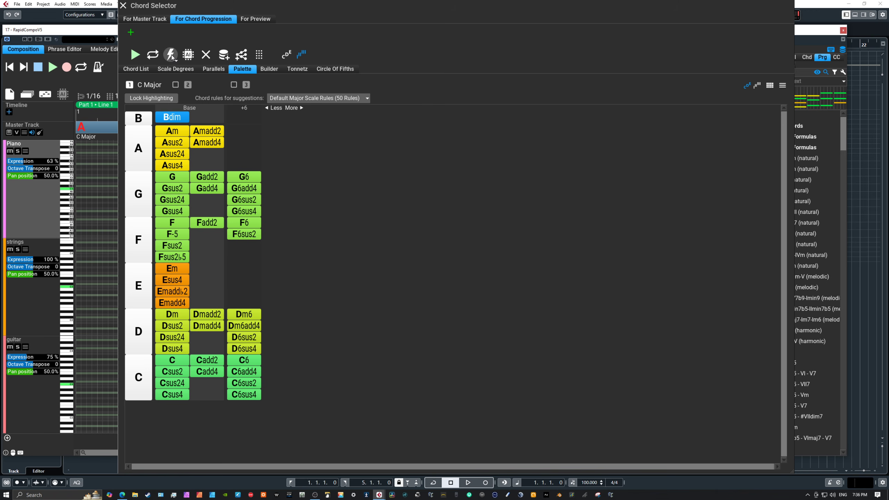
Try inserting the Bdim chord into the empty chord progression, and remove it again
{"action": "left_click", "coordinate": [130, 32]}
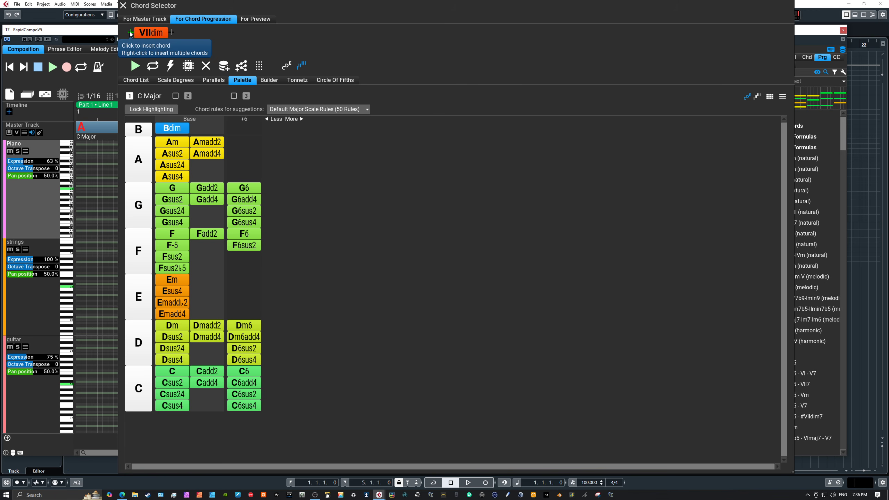
{"action": "left_click", "coordinate": [154, 34]}
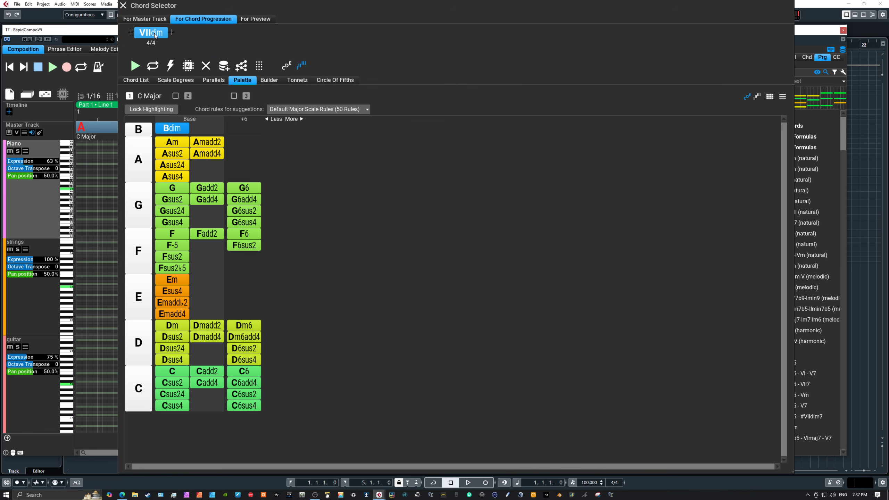
{"action": "right_click", "coordinate": [155, 34]}
{"action": "left_click", "coordinate": [165, 53]}
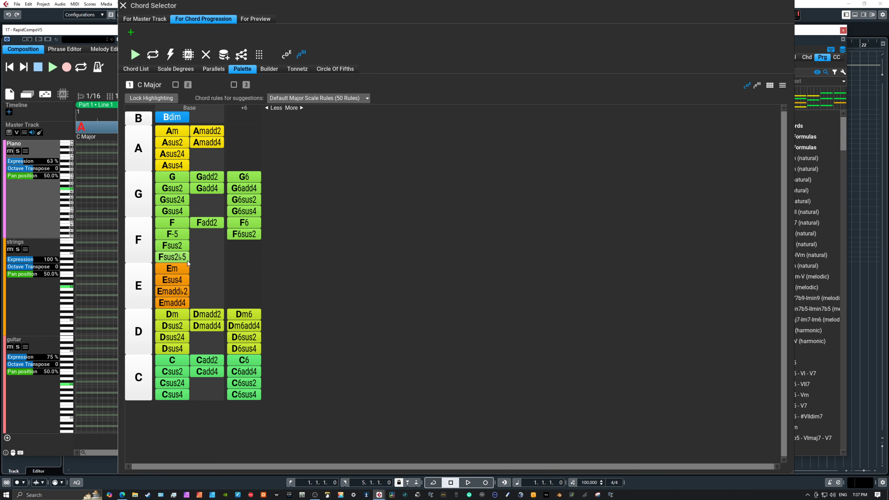
Build a chord progression from the palette with C, Dm, Em, F, G, Am and Bdim in that order
{"action": "double_click", "coordinate": [167, 363]}
{"action": "double_click", "coordinate": [170, 326]}
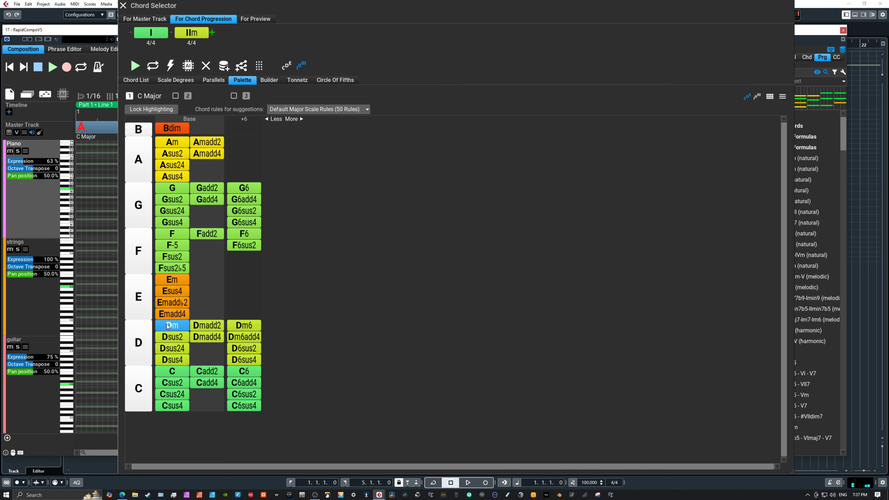
{"action": "double_click", "coordinate": [171, 280]}
{"action": "double_click", "coordinate": [176, 235]}
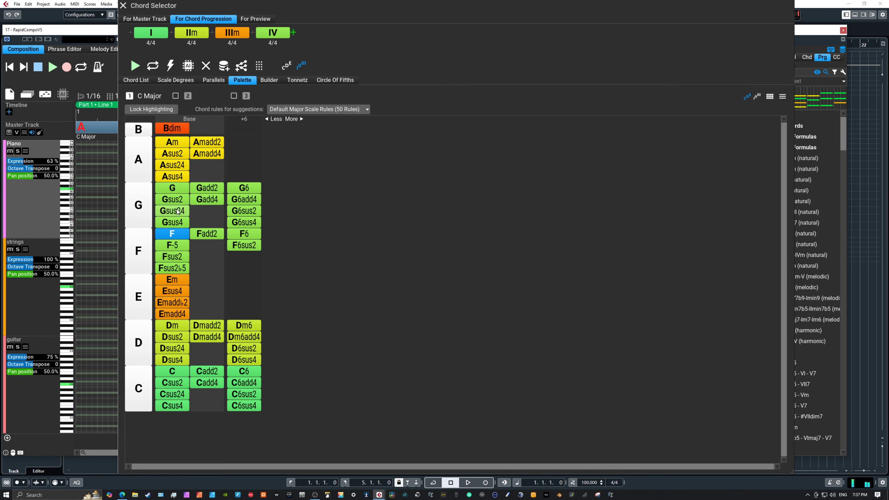
{"action": "double_click", "coordinate": [178, 193]}
{"action": "double_click", "coordinate": [177, 144]}
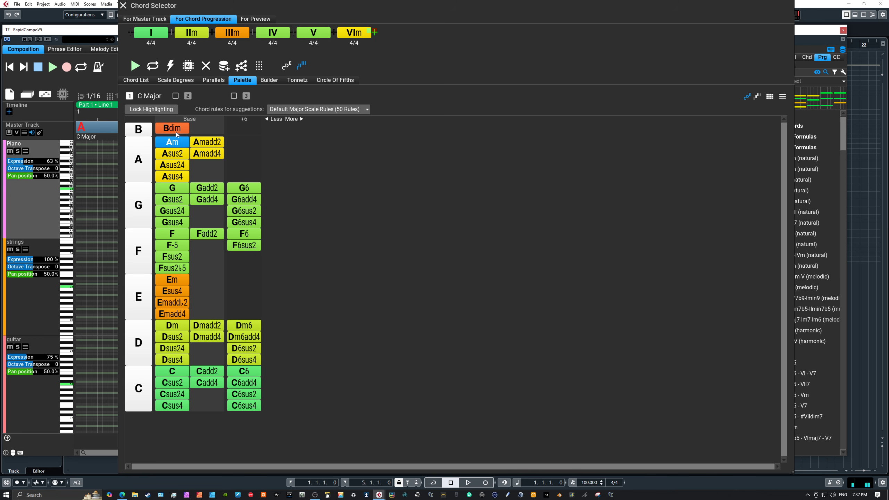
{"action": "double_click", "coordinate": [172, 128]}
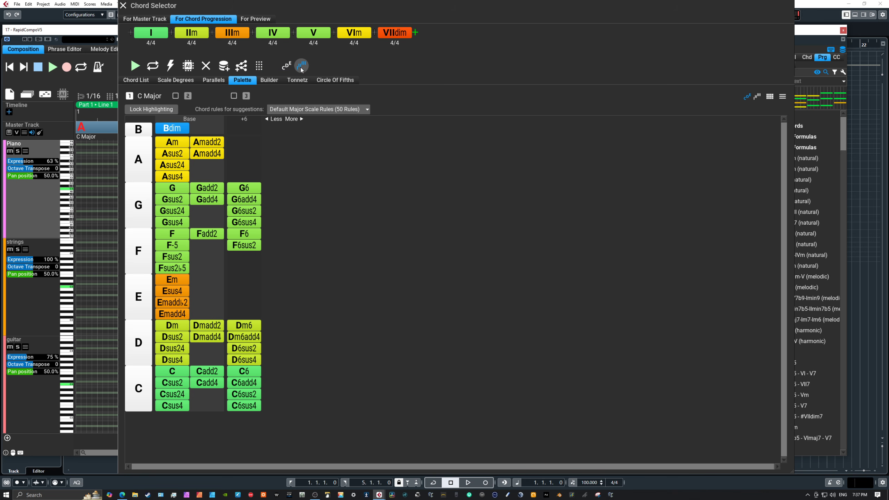
Show the progression as chord names, place it on the master track from bar 1, and move the Chord Selector out of view
{"action": "left_click", "coordinate": [286, 66]}
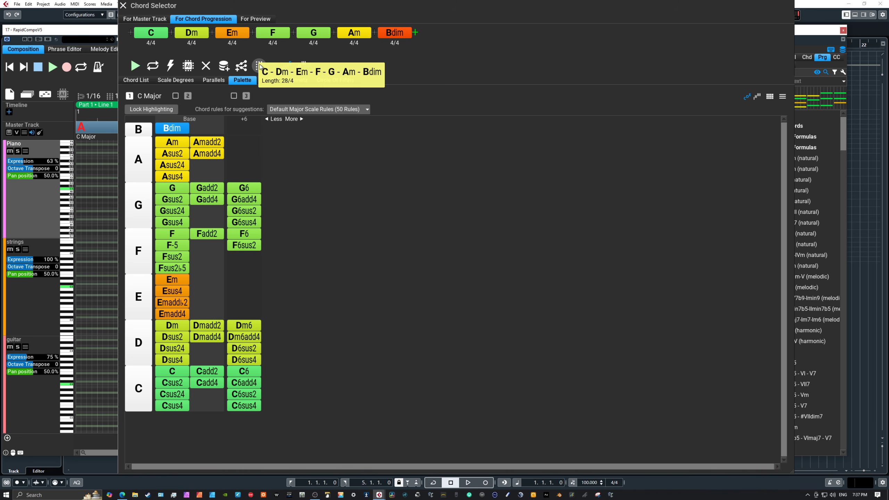
{"action": "left_click_drag", "start_coordinate": [260, 67], "coordinate": [76, 130]}
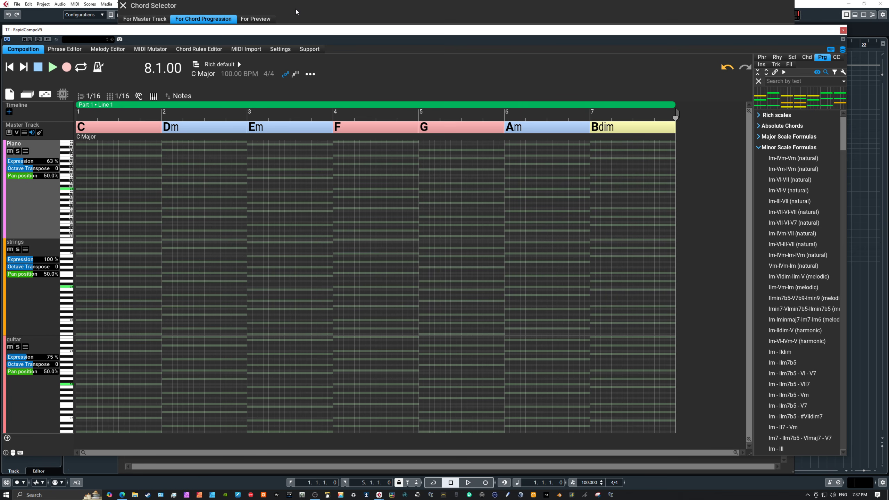
{"action": "left_click", "coordinate": [316, 12]}
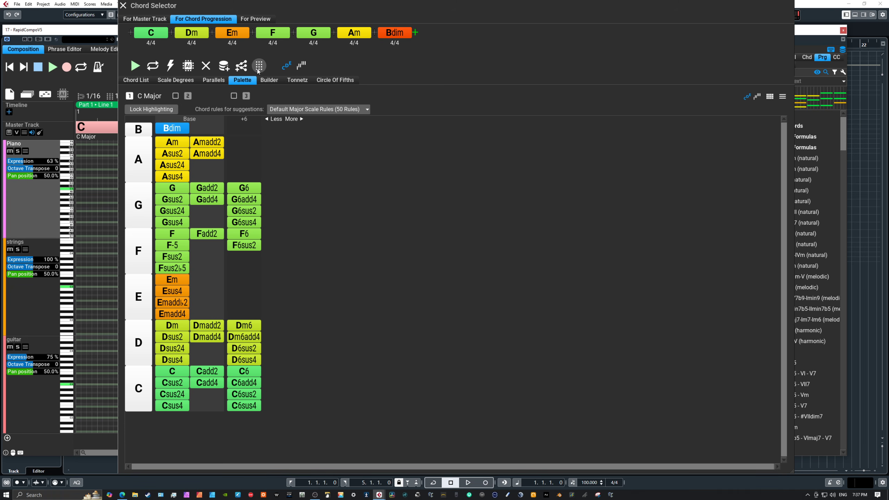
{"action": "left_click_drag", "start_coordinate": [259, 66], "coordinate": [28, 210]}
{"action": "left_click_drag", "start_coordinate": [351, 10], "coordinate": [888, 106]}
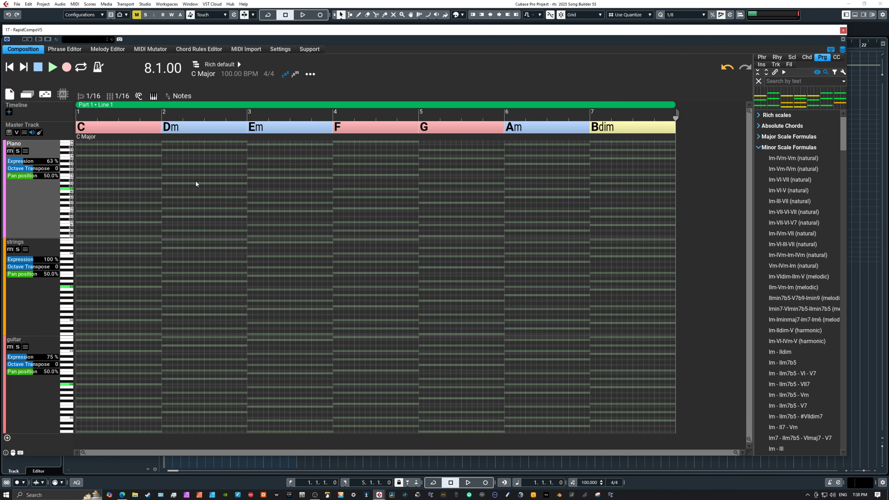
Fill the Piano track with chords following the master track
{"action": "left_click", "coordinate": [52, 209]}
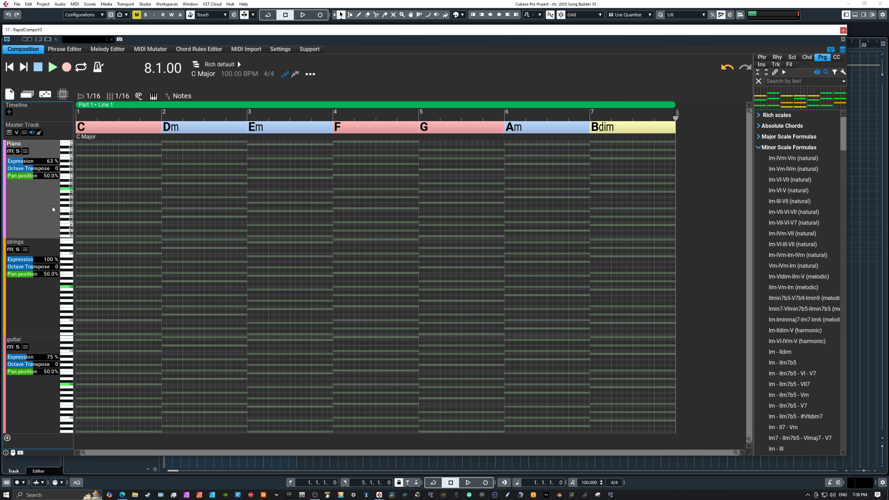
{"action": "key", "text": "ctrl+f"}
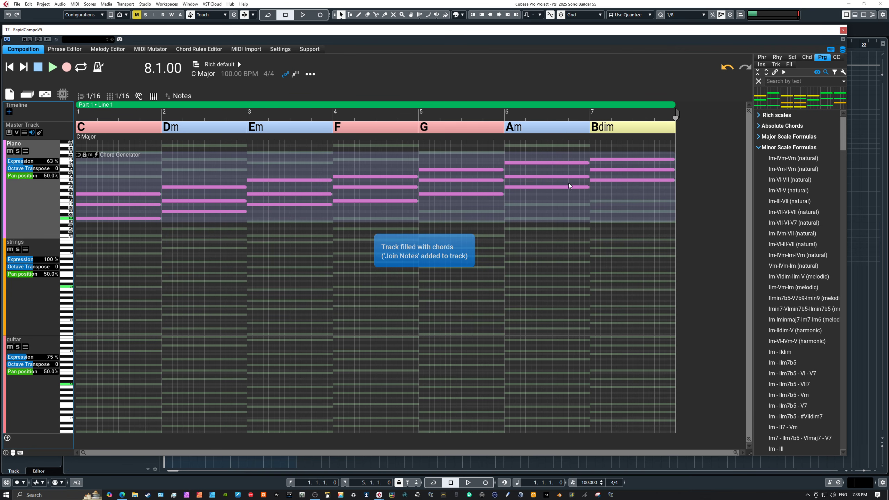
Open the settings of the Piano track's Chord Generator phrase and display its list of phrase actions
{"action": "left_click", "coordinate": [479, 163]}
{"action": "double_click", "coordinate": [465, 154]}
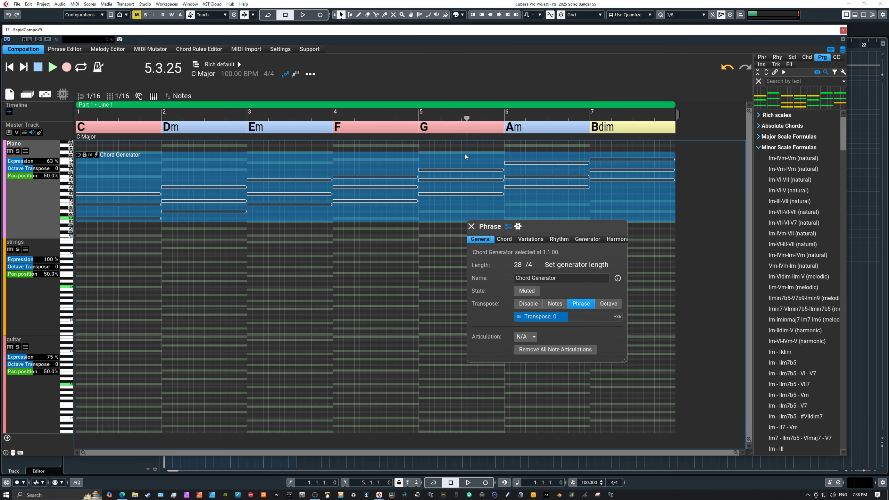
{"action": "left_click", "coordinate": [520, 227]}
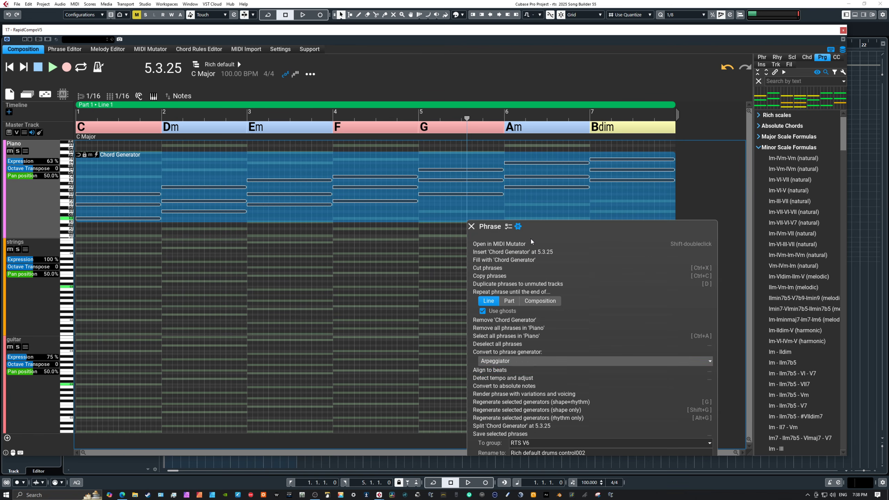
{"action": "left_click_drag", "start_coordinate": [552, 225], "coordinate": [553, 121]}
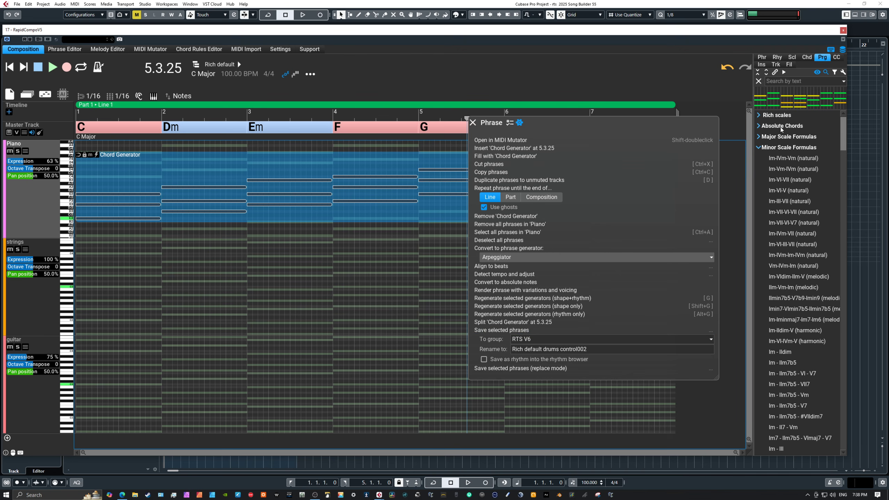
Examine the Saved group in the phrase browser and the target group options for saving selected phrases, and close the phrase window
{"action": "left_click", "coordinate": [763, 58]}
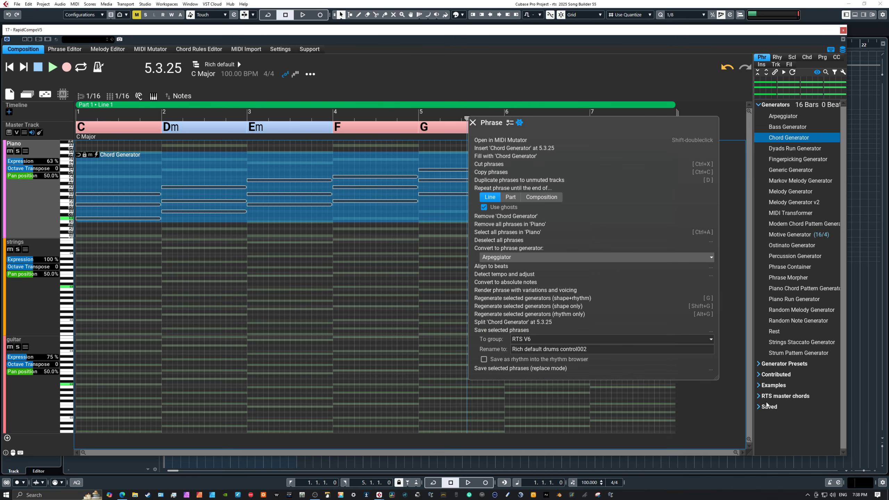
{"action": "left_click", "coordinate": [758, 409]}
{"action": "scroll", "coordinate": [789, 403], "scroll_direction": "down", "scroll_amount": 2}
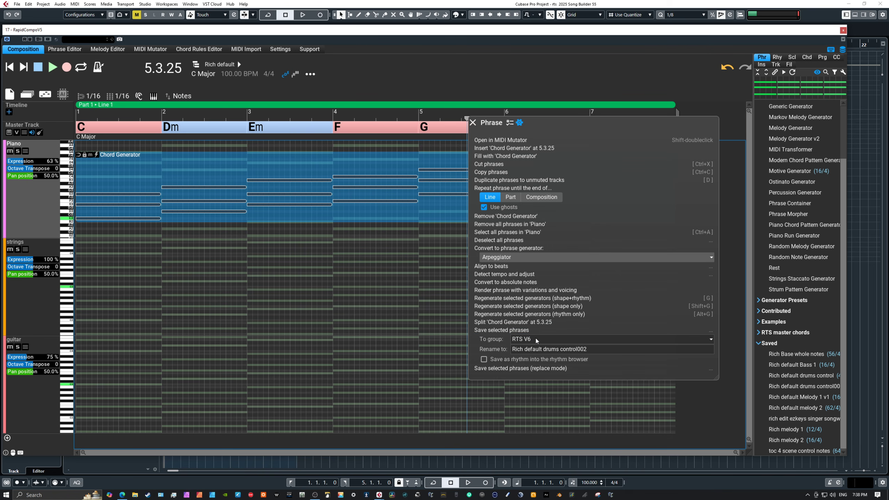
{"action": "left_click", "coordinate": [711, 339]}
{"action": "left_click", "coordinate": [625, 340]}
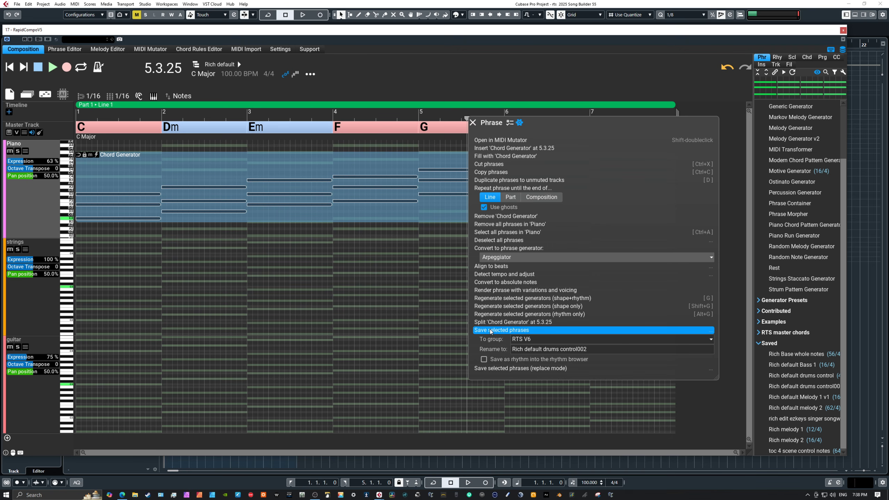
{"action": "left_click", "coordinate": [472, 122]}
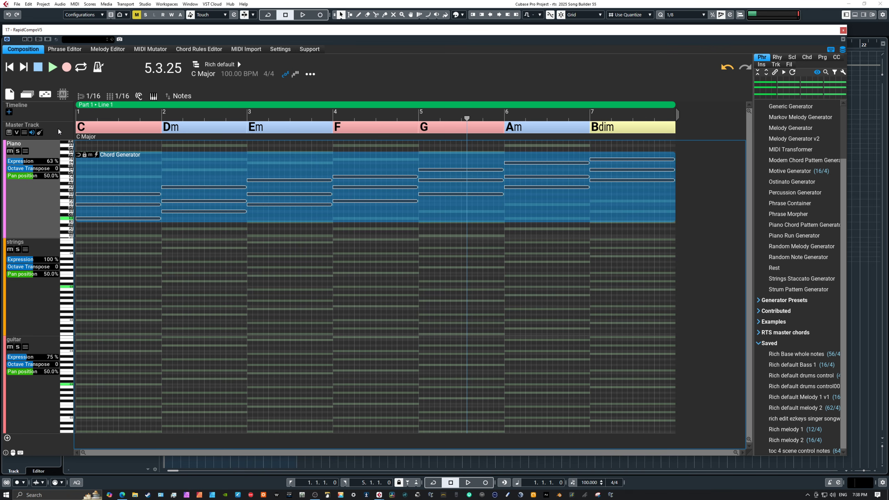
Delete the Chord Generator phrase from the Piano track
{"action": "left_click", "coordinate": [42, 208]}
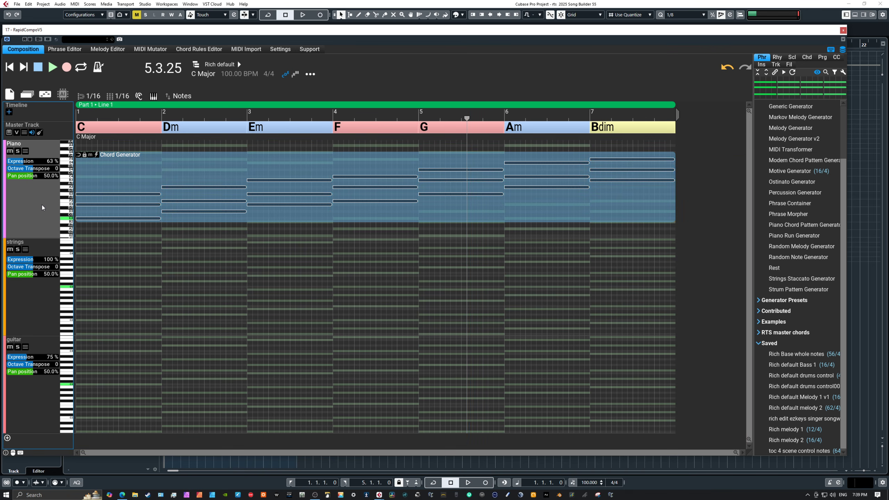
{"action": "left_click", "coordinate": [235, 183]}
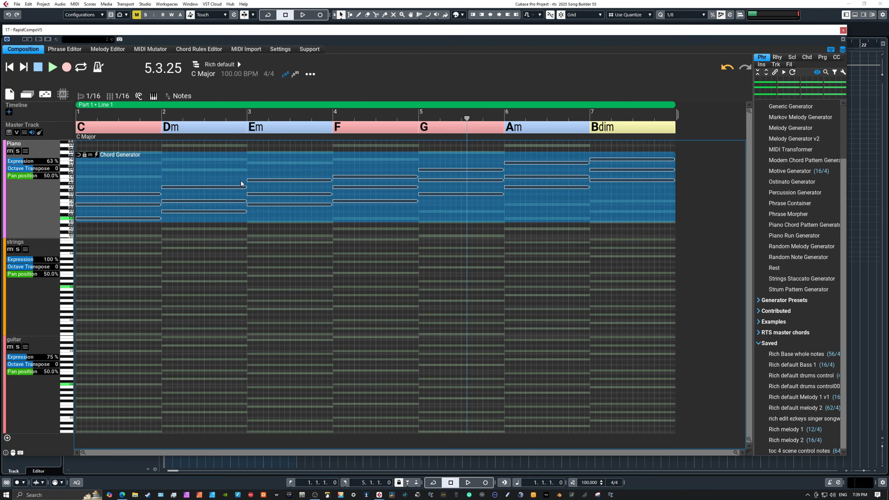
{"action": "key", "text": "Delete"}
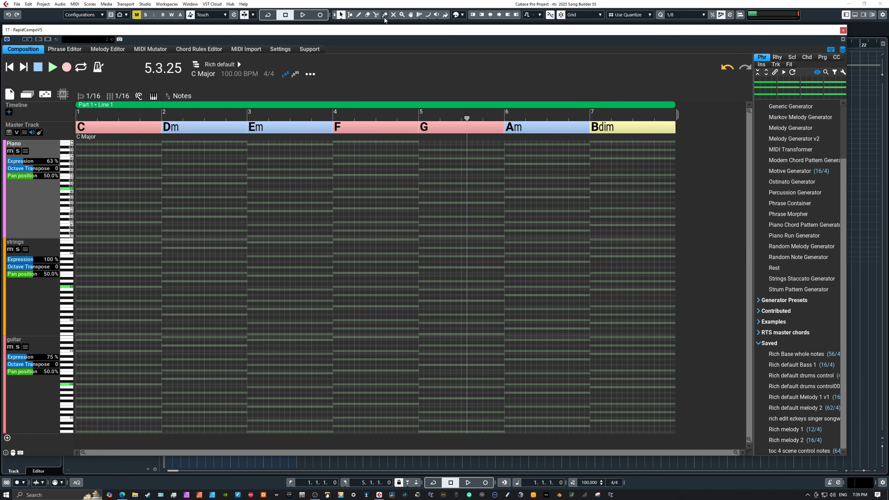
Arrange the Chord Selector in front of the composition window and audition the C, Dm and Em chords in the palette
{"action": "left_click_drag", "start_coordinate": [372, 31], "coordinate": [382, 46]}
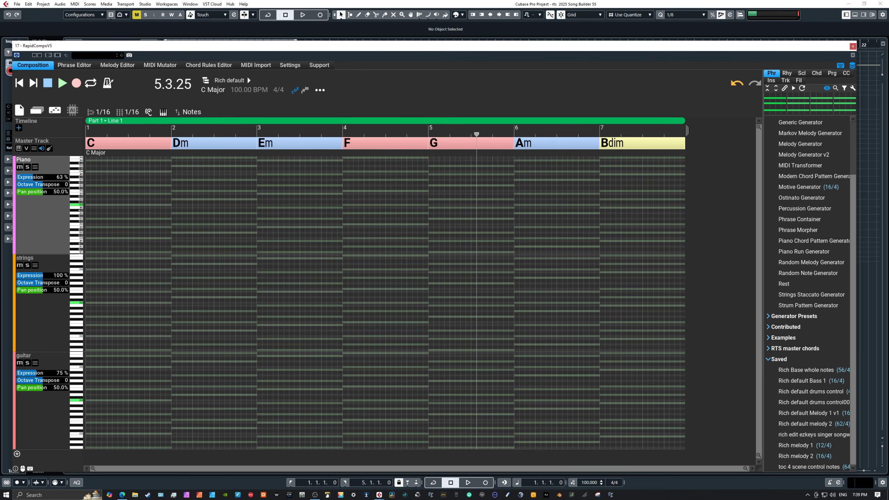
{"action": "left_click_drag", "start_coordinate": [888, 63], "coordinate": [263, 7]}
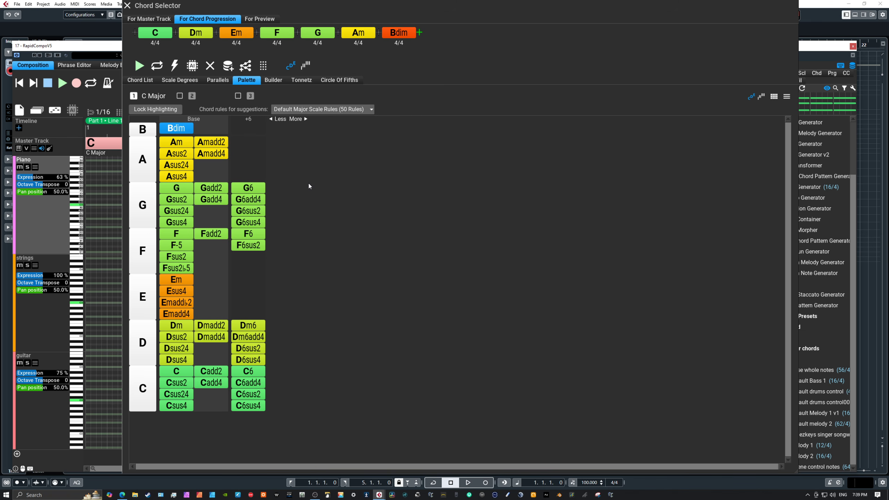
{"action": "left_click", "coordinate": [173, 371]}
{"action": "left_click", "coordinate": [176, 326]}
{"action": "left_click", "coordinate": [178, 278]}
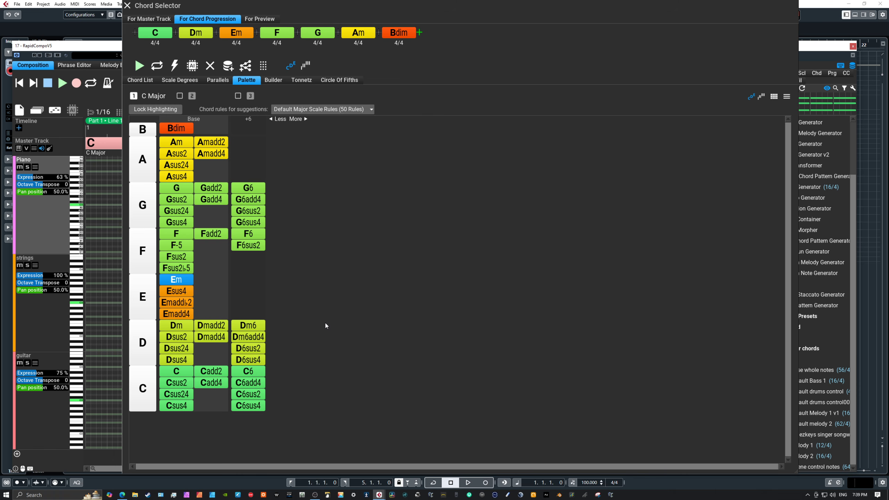
Audition the palette chords C, F, Em, F, Am and Bdim in sequence
{"action": "left_click", "coordinate": [175, 372]}
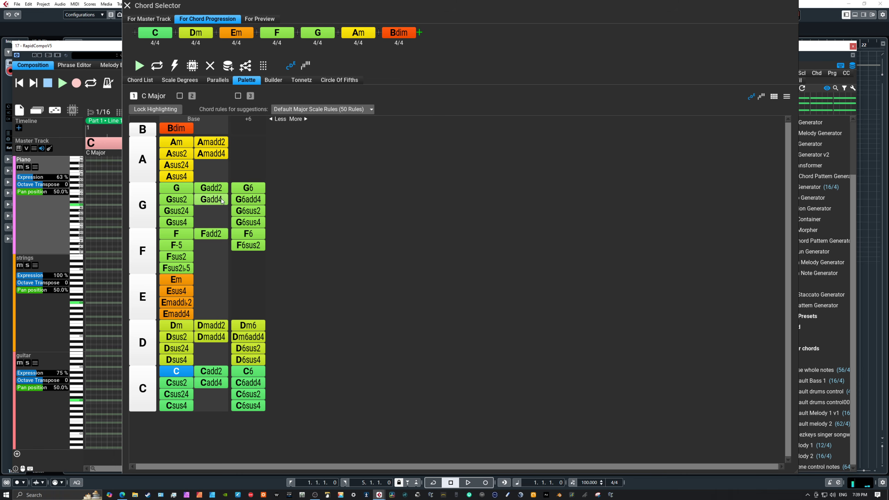
{"action": "left_click", "coordinate": [176, 234]}
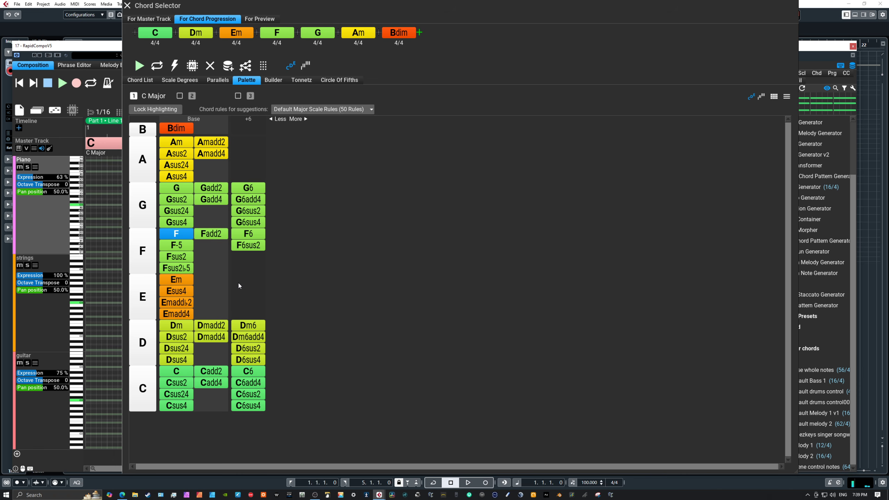
{"action": "left_click", "coordinate": [177, 280]}
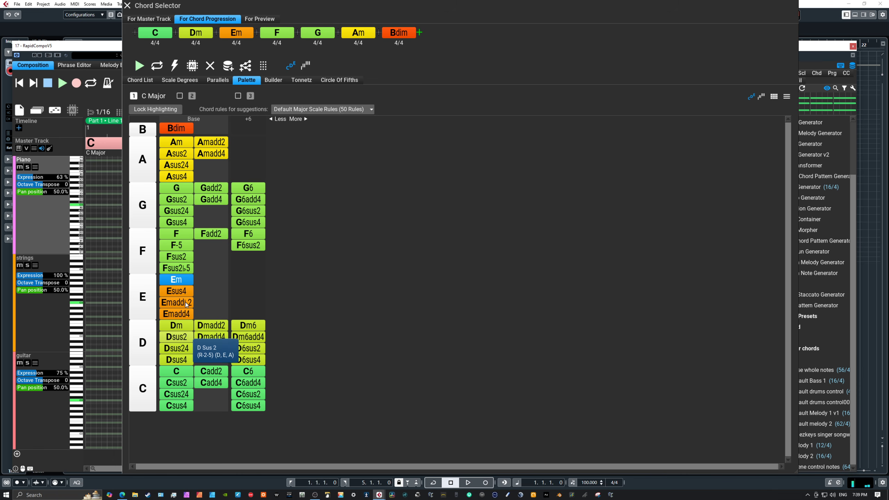
{"action": "left_click", "coordinate": [181, 237]}
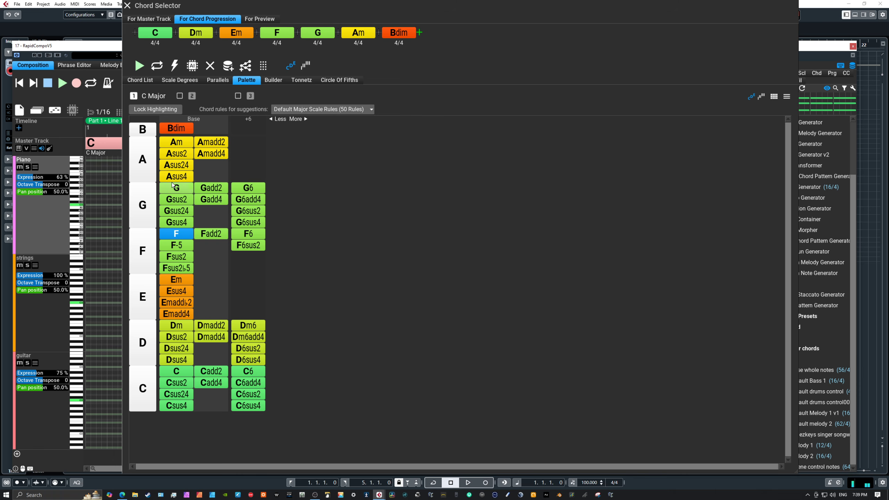
{"action": "left_click", "coordinate": [185, 143]}
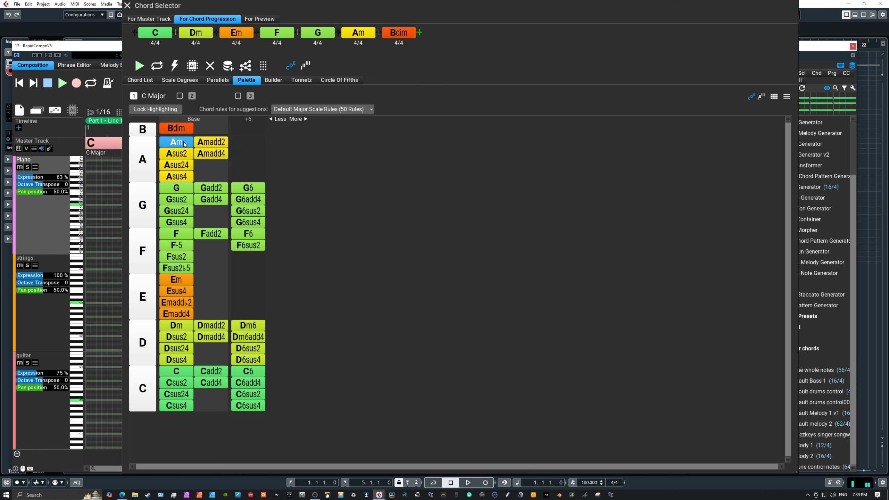
{"action": "left_click", "coordinate": [183, 130]}
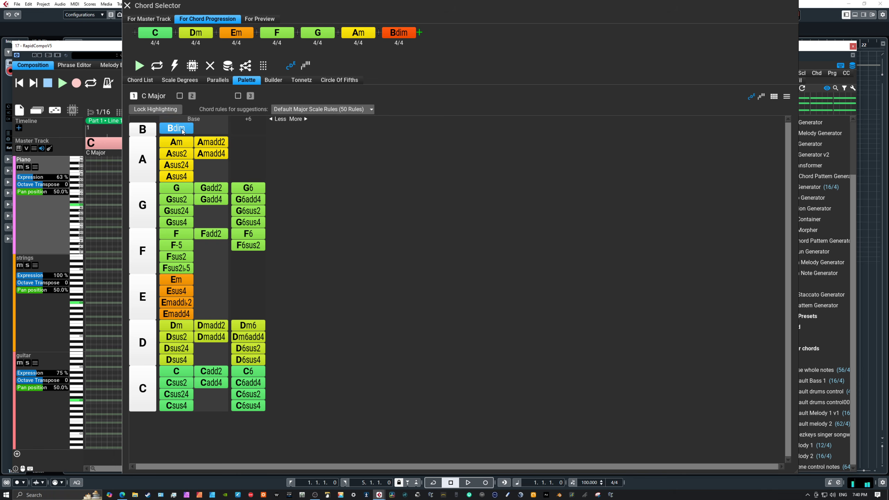
Audition a palette sequence of C, F6, Am, F and Esus4, starting from the C chord
{"action": "left_click", "coordinate": [179, 371]}
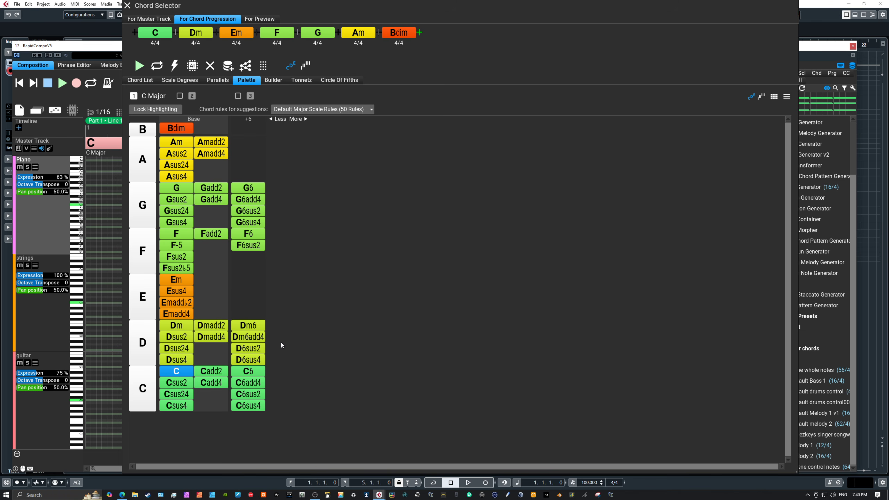
{"action": "left_click", "coordinate": [178, 373]}
{"action": "left_click", "coordinate": [249, 235]}
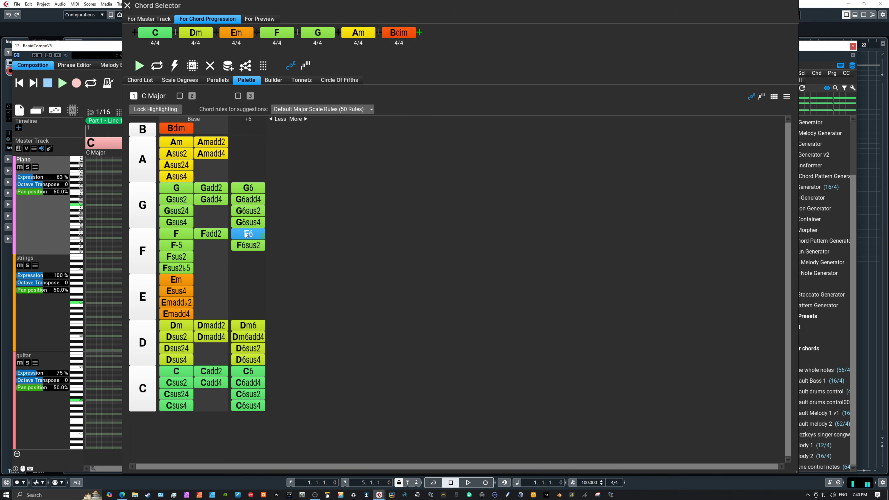
{"action": "left_click", "coordinate": [177, 144]}
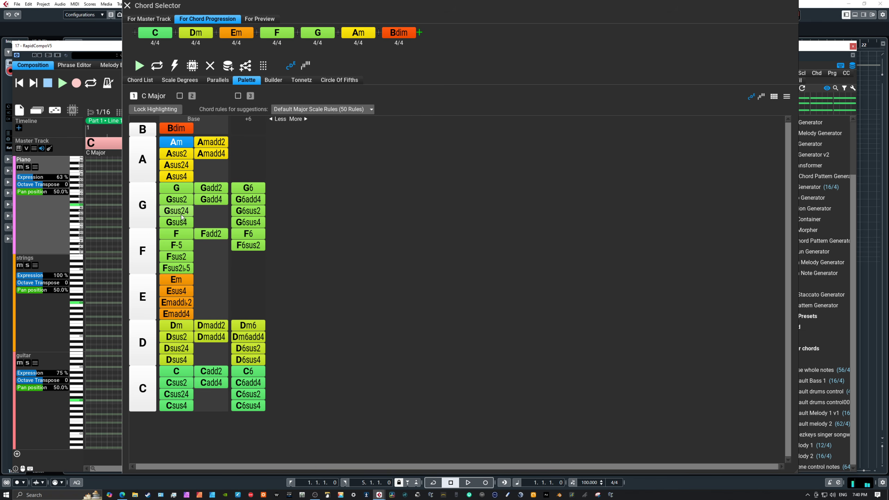
{"action": "left_click", "coordinate": [176, 233]}
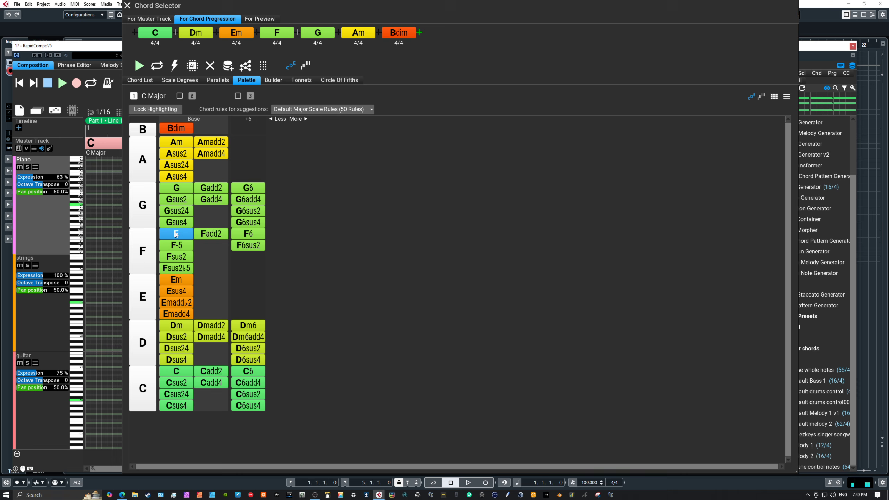
{"action": "left_click", "coordinate": [181, 290]}
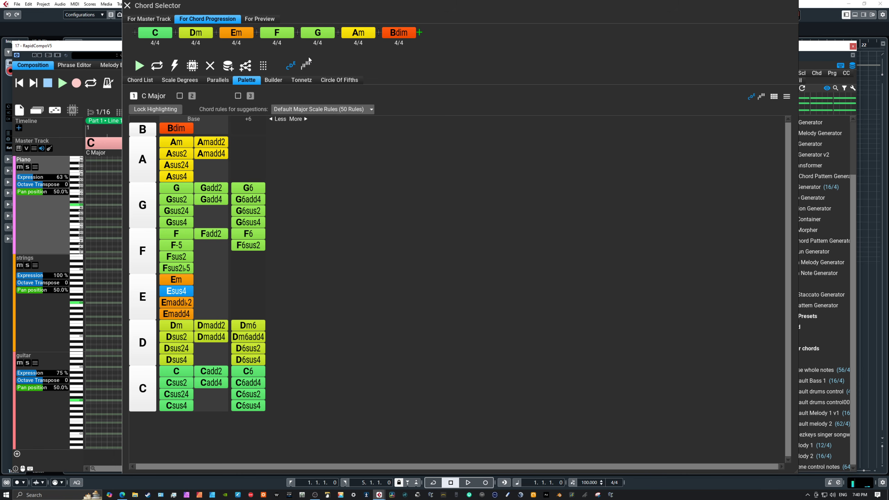
Delete all chords from C through Bdim in the chord progression
{"action": "left_click", "coordinate": [156, 35]}
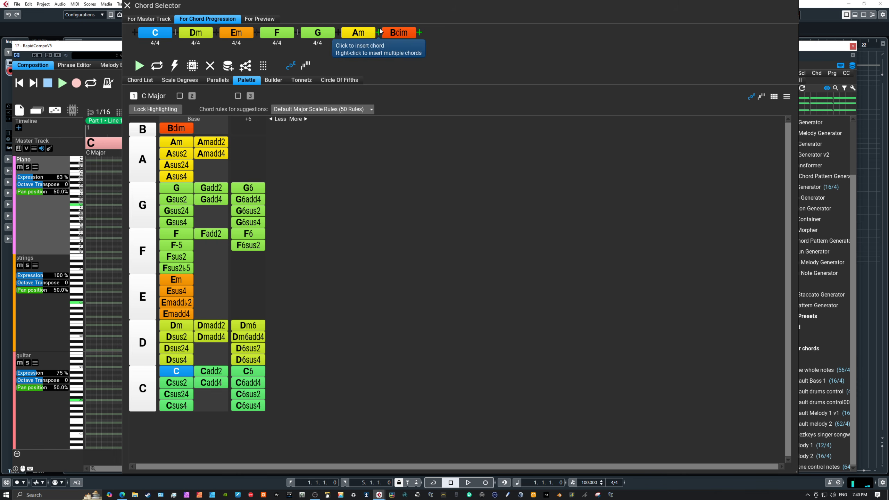
{"action": "left_click", "coordinate": [404, 33], "text": "shift"}
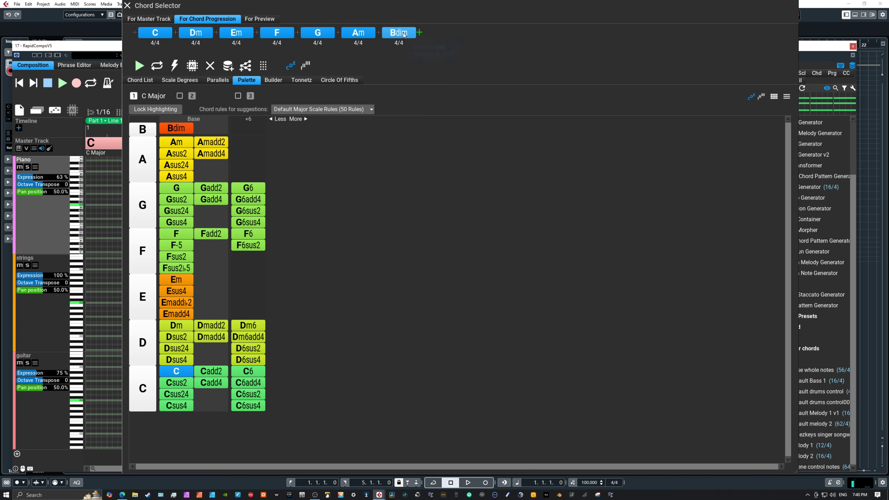
{"action": "key", "text": "Delete"}
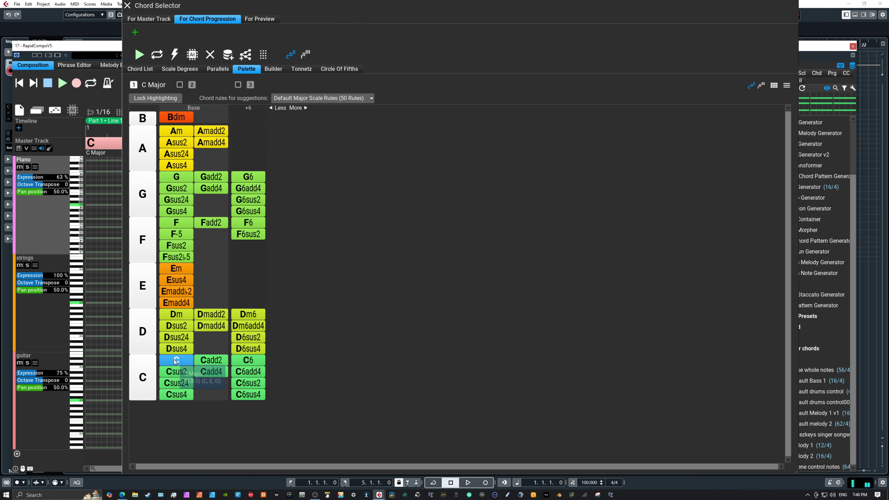
Audition the palette chords Am, Dm6, G and C
{"action": "left_click", "coordinate": [180, 132]}
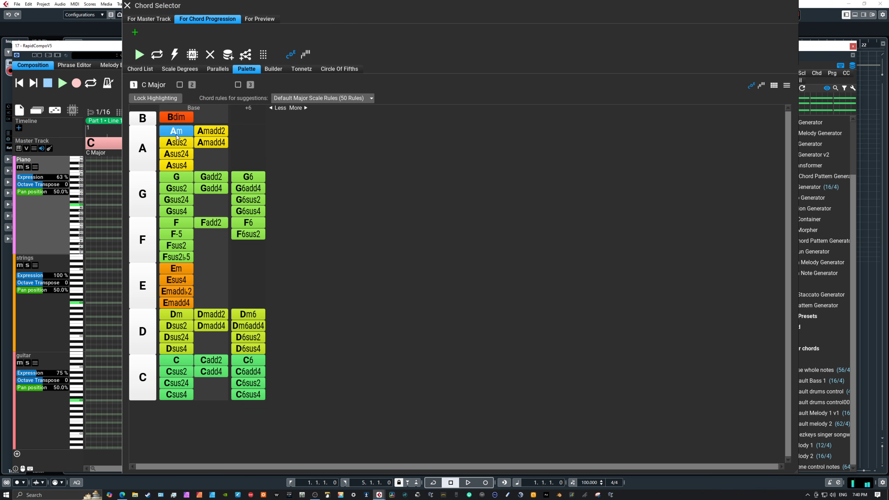
{"action": "left_click", "coordinate": [248, 314]}
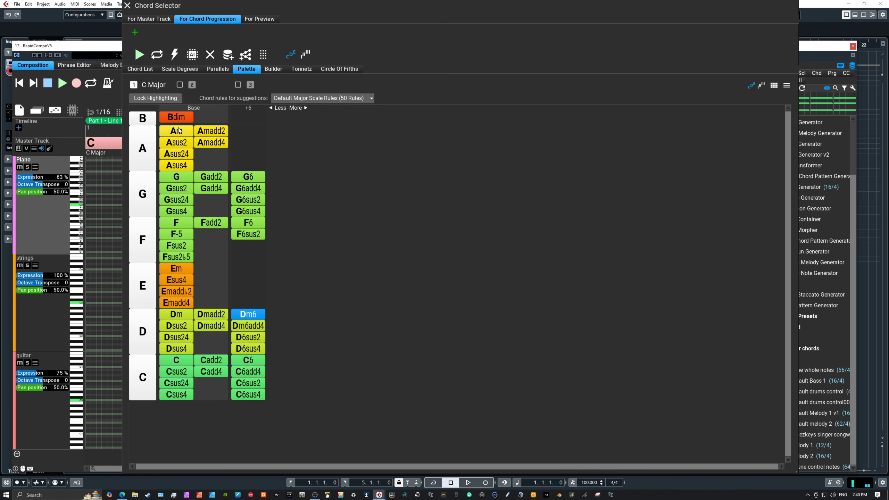
{"action": "left_click", "coordinate": [175, 180]}
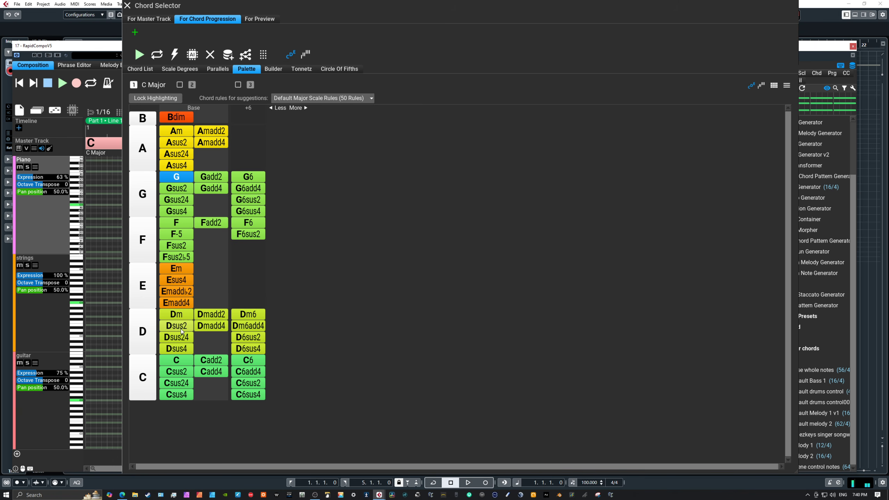
{"action": "left_click", "coordinate": [172, 361]}
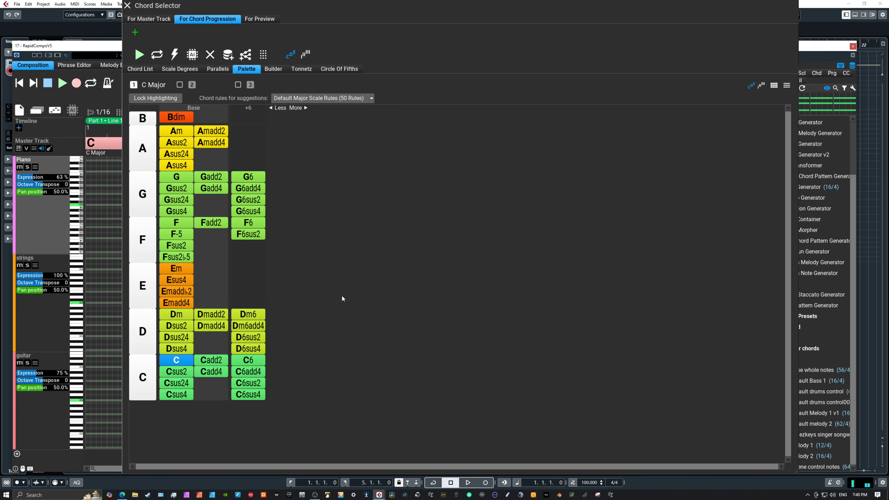
Build the chord progression C, F, Am, F6, Dm, G, Bdim, C from the palette chords
{"action": "left_click", "coordinate": [135, 33]}
{"action": "left_click", "coordinate": [174, 360]}
{"action": "left_click", "coordinate": [186, 360]}
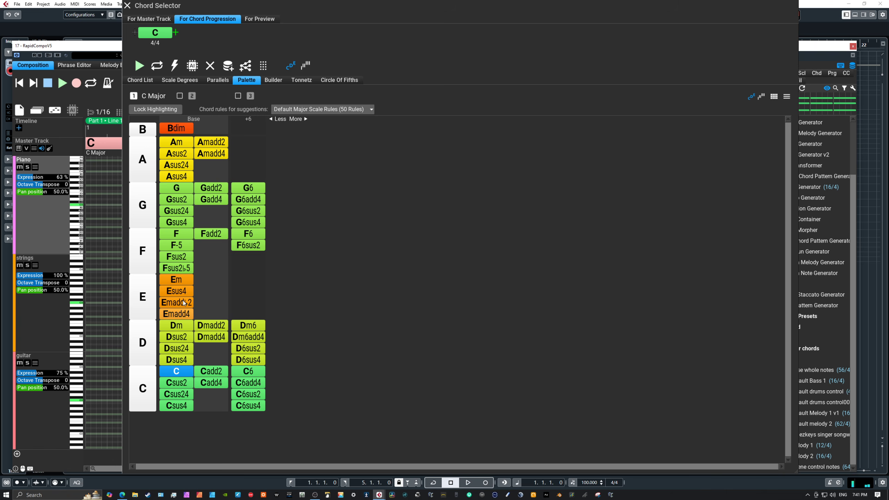
{"action": "left_click", "coordinate": [182, 233]}
{"action": "left_click", "coordinate": [179, 143]}
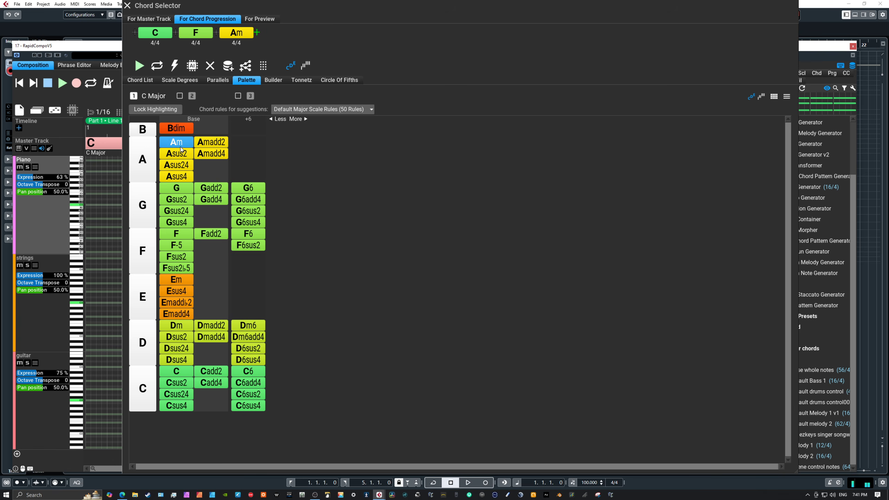
{"action": "left_click", "coordinate": [178, 326]}
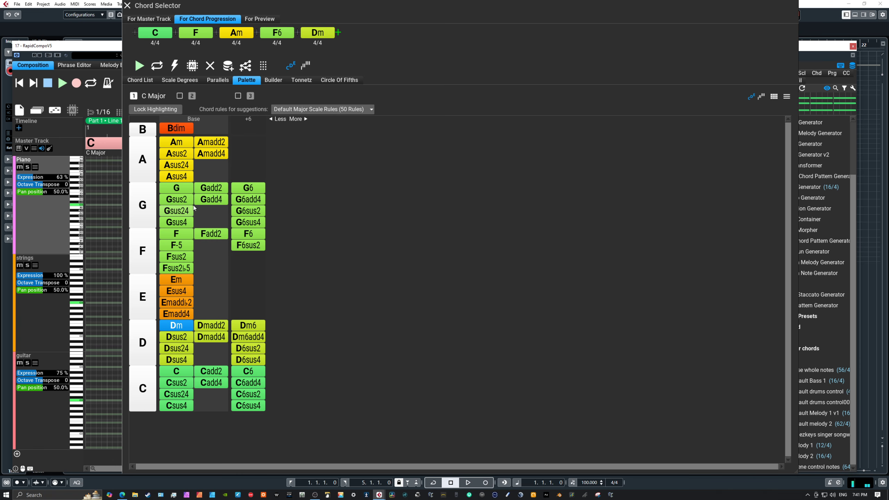
{"action": "left_click", "coordinate": [177, 189]}
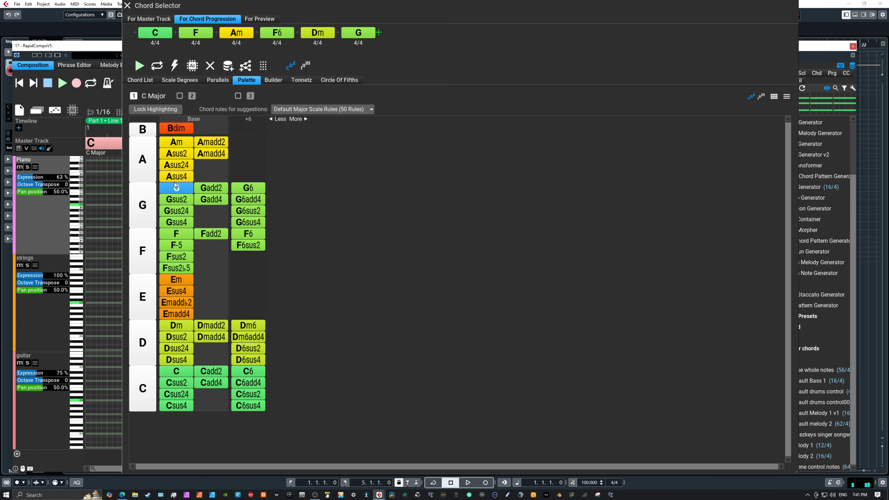
{"action": "left_click", "coordinate": [182, 129]}
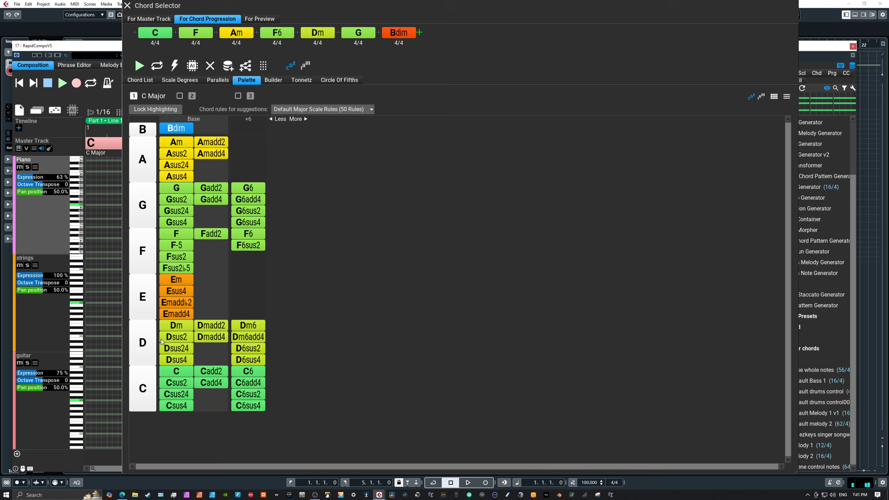
{"action": "left_click", "coordinate": [177, 371]}
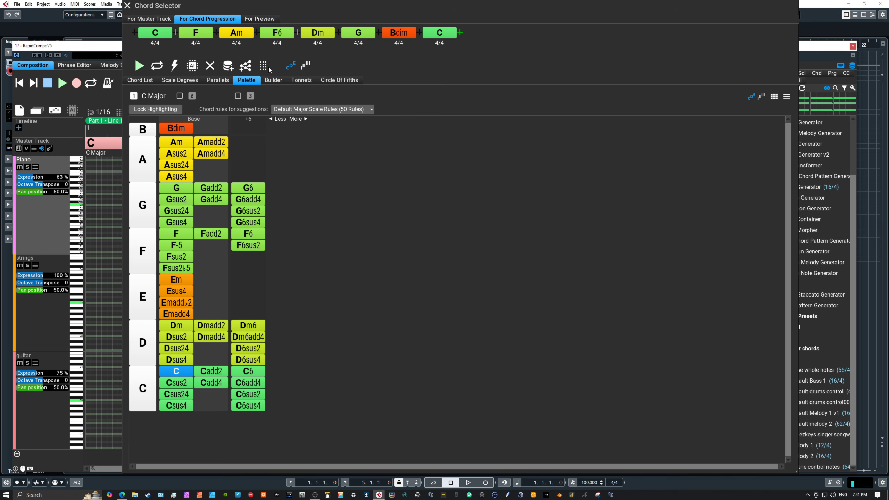
Place the new chord progression on the master track from bar 1 and return to the Chord Selector
{"action": "left_click_drag", "start_coordinate": [263, 67], "coordinate": [88, 149]}
{"action": "left_click", "coordinate": [70, 129]}
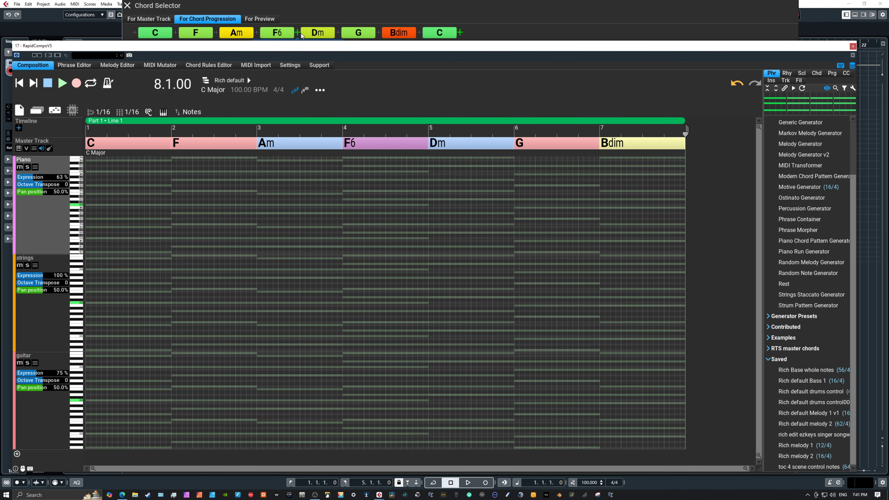
{"action": "mouse_move", "coordinate": [688, 130]}
{"action": "left_mouse_down"}
{"action": "mouse_move", "coordinate": [766, 133]}
{"action": "mouse_move", "coordinate": [688, 132]}
{"action": "left_mouse_up"}
{"action": "left_click", "coordinate": [476, 10]}
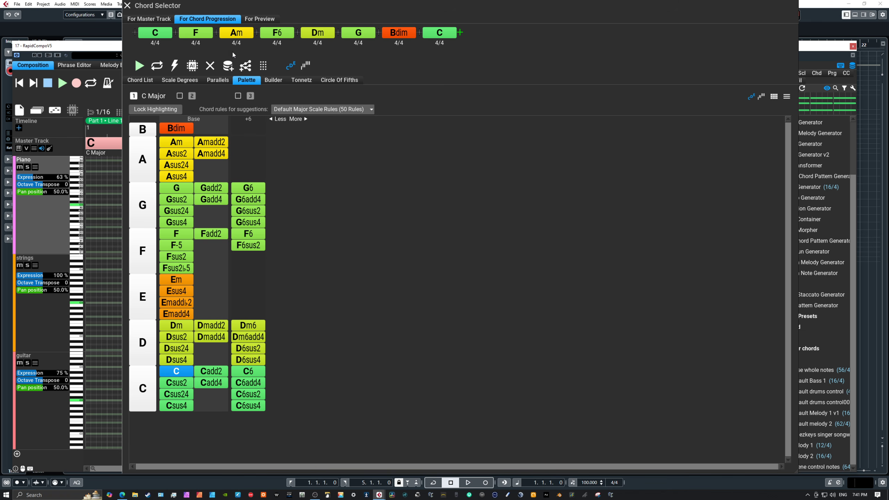
Clear the Chord Selector's progression by deleting every chord from the first C to the last C
{"action": "left_click", "coordinate": [159, 33]}
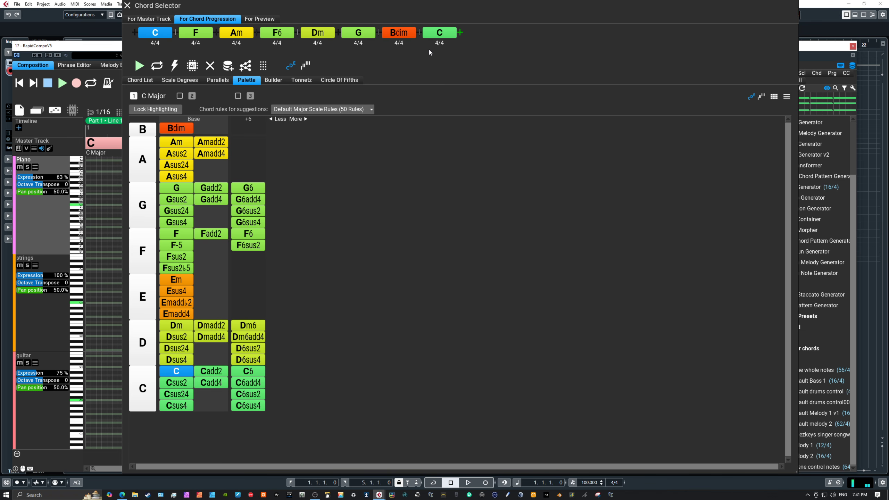
{"action": "left_click", "coordinate": [441, 33], "text": "shift"}
{"action": "right_click", "coordinate": [441, 33]}
{"action": "left_click", "coordinate": [447, 53]}
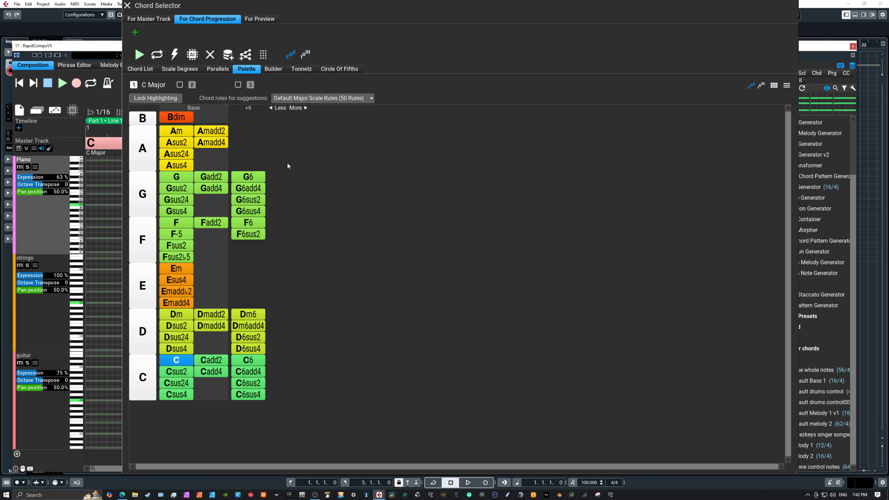
Expand the C Major palette with the +7, +9, +11 and +13 chord columns
{"action": "left_click", "coordinate": [306, 107]}
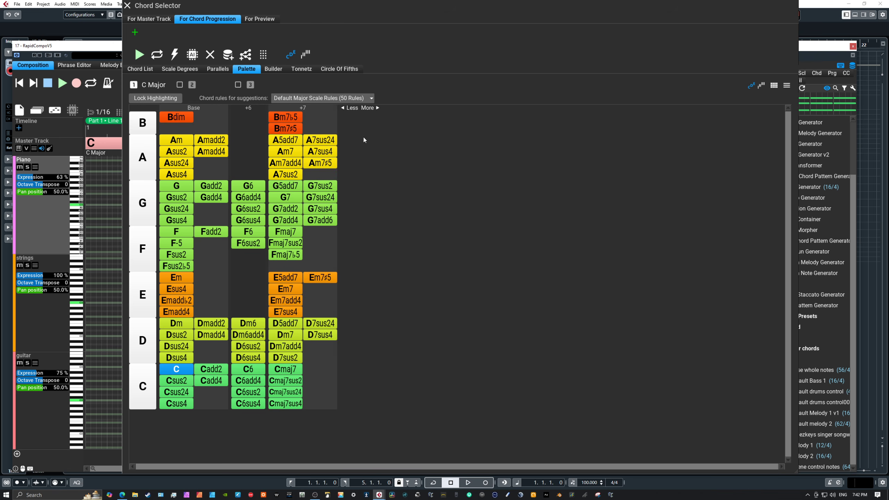
{"action": "left_click", "coordinate": [377, 108]}
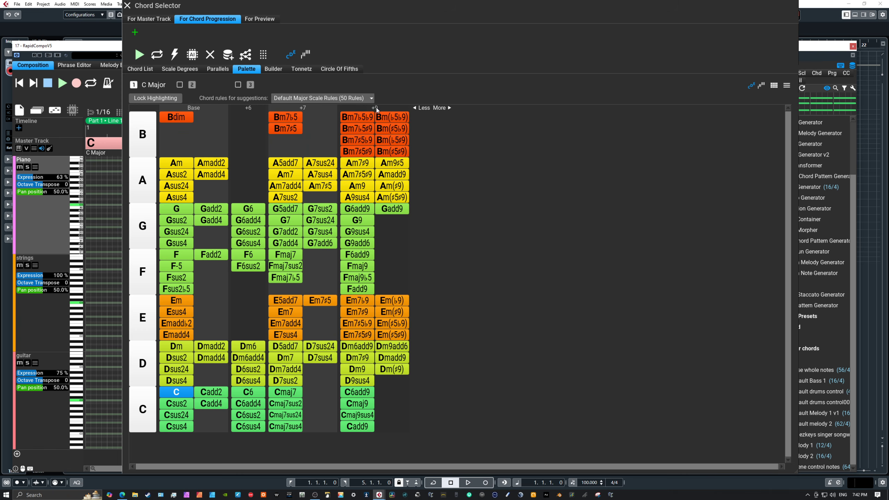
{"action": "left_click", "coordinate": [449, 108]}
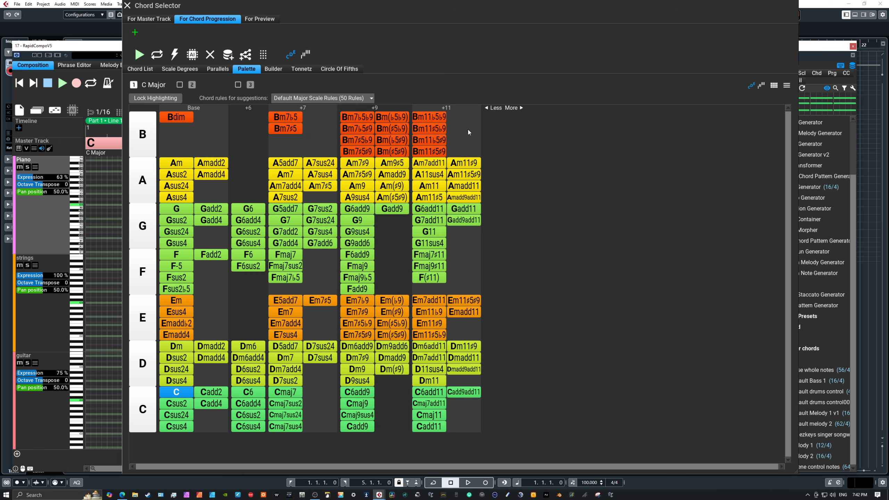
{"action": "left_click", "coordinate": [521, 109]}
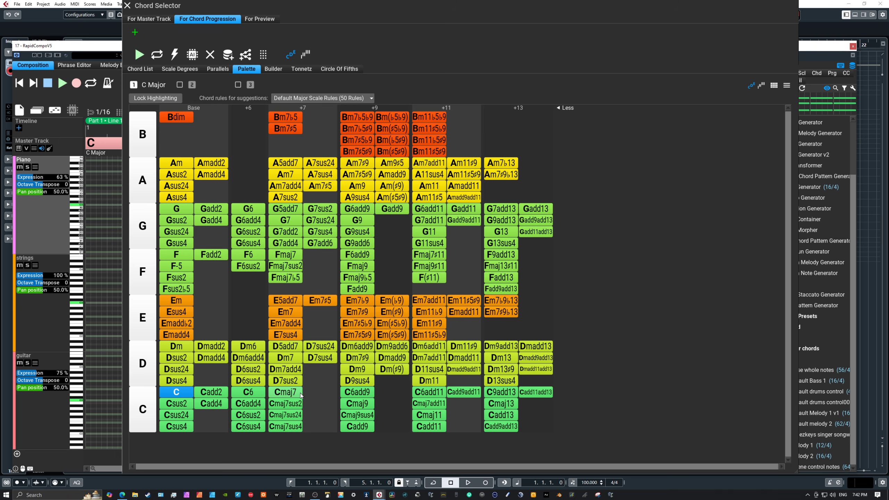
Build the chord progression Cmaj7, Em, G7, Bdim, Dsus2, C from the palette chords
{"action": "left_click", "coordinate": [285, 398]}
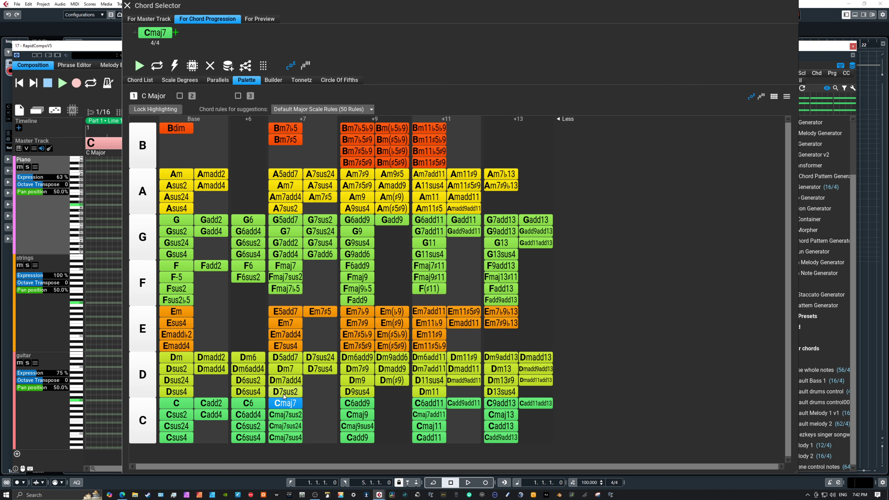
{"action": "left_click", "coordinate": [181, 311]}
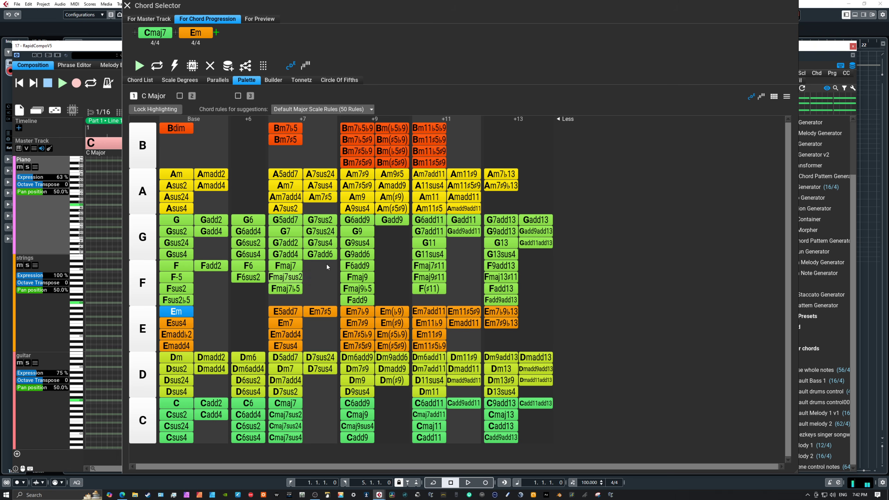
{"action": "left_click", "coordinate": [291, 232]}
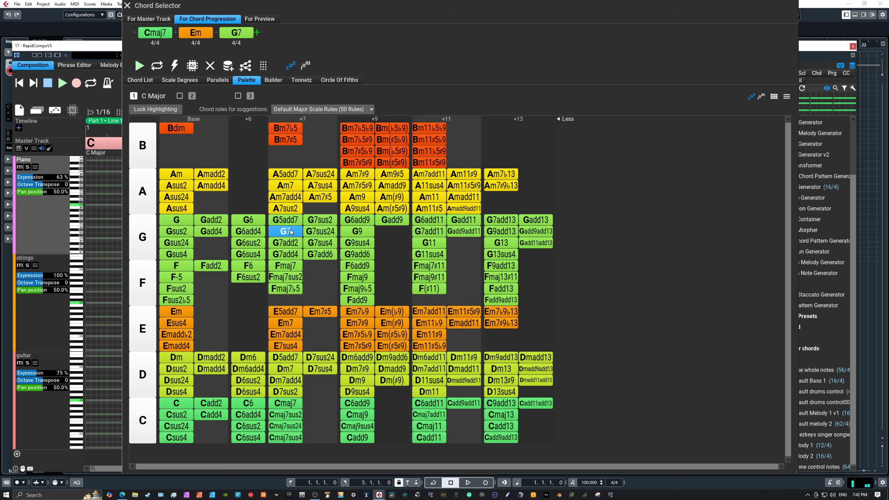
{"action": "left_click", "coordinate": [188, 130]}
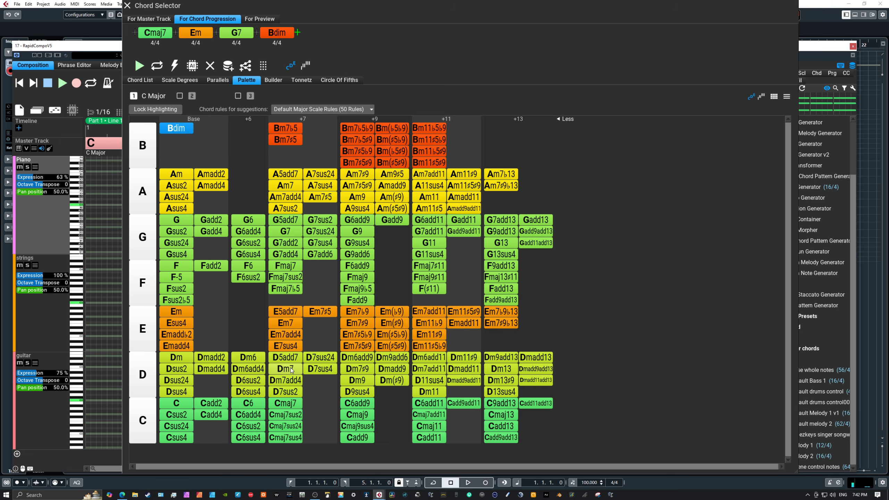
{"action": "left_click", "coordinate": [177, 370]}
{"action": "left_click", "coordinate": [176, 403]}
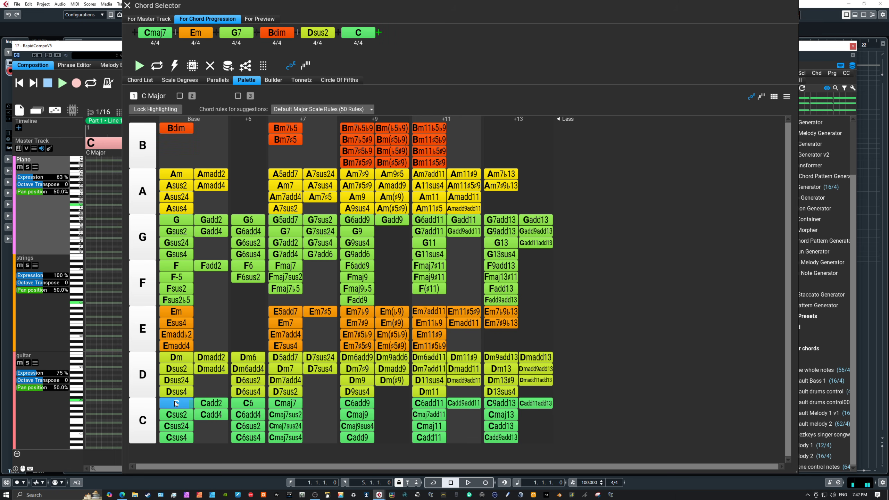
Audition every chord of the progression in order, from Cmaj7 to the last C
{"action": "left_click", "coordinate": [157, 34]}
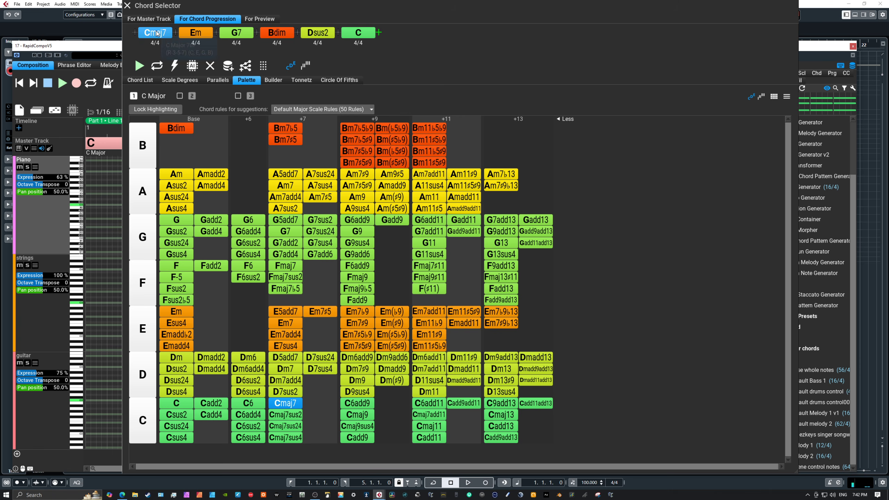
{"action": "left_click", "coordinate": [203, 33]}
{"action": "left_click", "coordinate": [243, 33]}
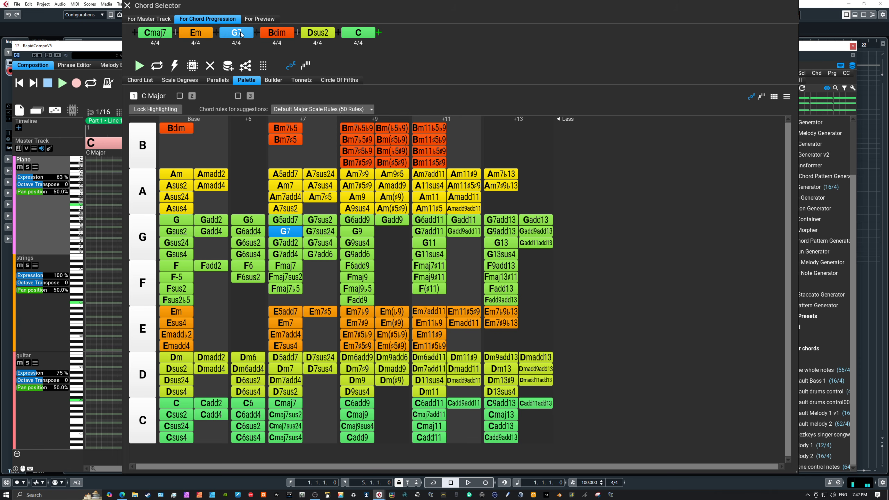
{"action": "left_click", "coordinate": [277, 33]}
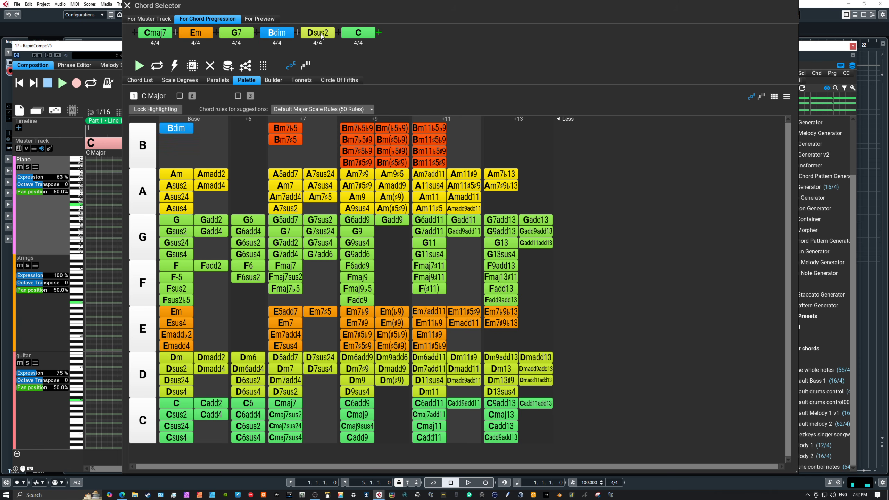
{"action": "left_click", "coordinate": [319, 35]}
{"action": "left_click", "coordinate": [348, 34]}
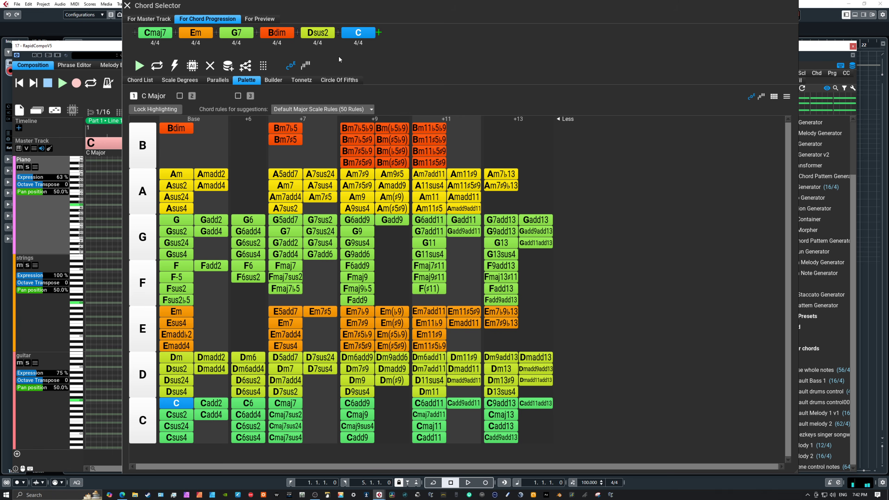
Replace the progression's Dsus2 chord with Esus4 and audition the chords from G7 to the last C
{"action": "left_click", "coordinate": [319, 35]}
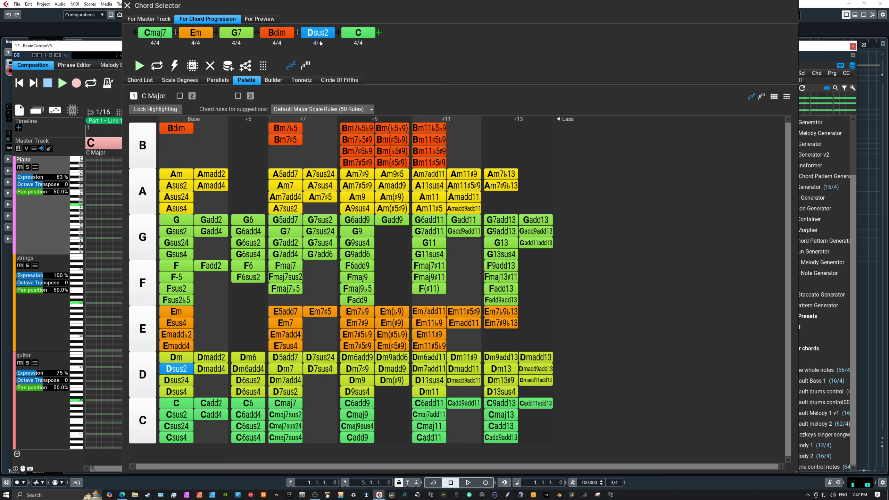
{"action": "left_click", "coordinate": [179, 323]}
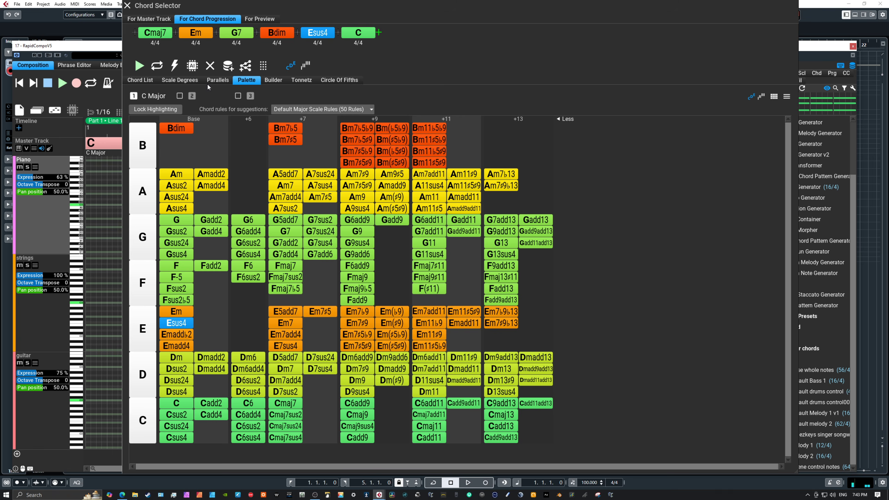
{"action": "left_click", "coordinate": [236, 34]}
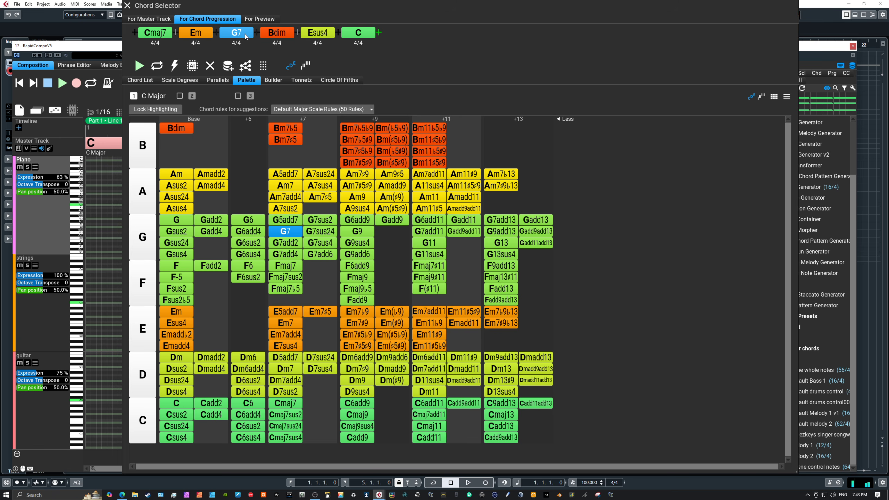
{"action": "left_click", "coordinate": [280, 32]}
{"action": "left_click", "coordinate": [317, 33]}
{"action": "left_click", "coordinate": [356, 33]}
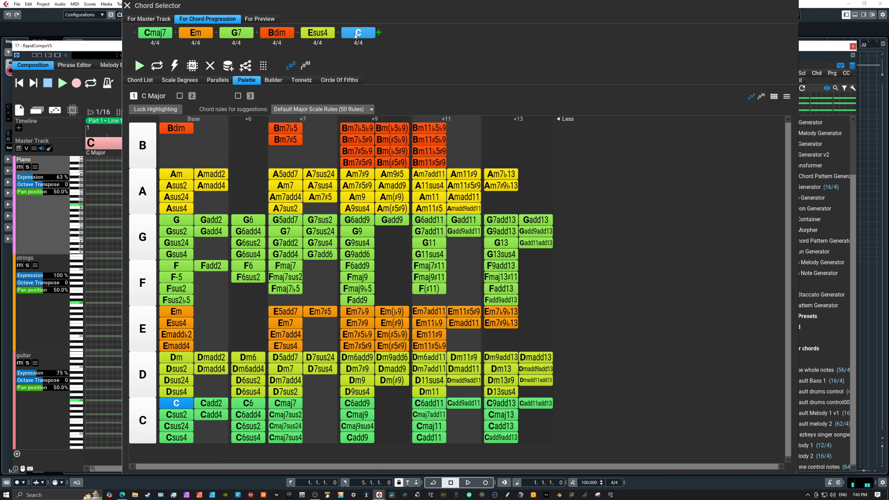
Replace the progression's fifth chord with Dm9 and audition the whole progression from Cmaj7 to C
{"action": "left_click", "coordinate": [317, 34]}
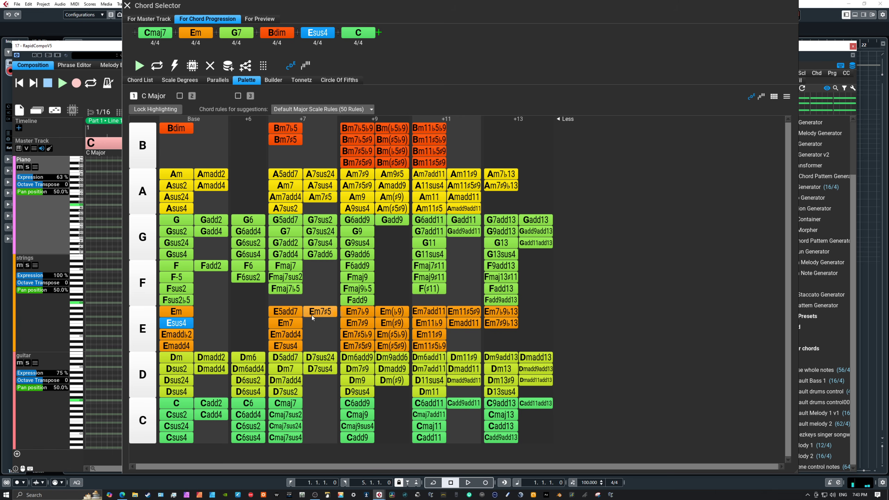
{"action": "left_click", "coordinate": [357, 381]}
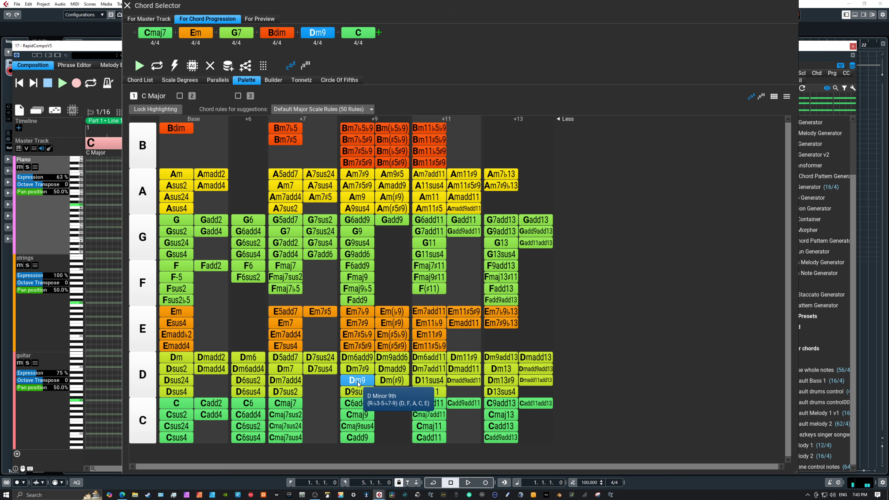
{"action": "left_click", "coordinate": [162, 34]}
{"action": "left_click", "coordinate": [210, 33]}
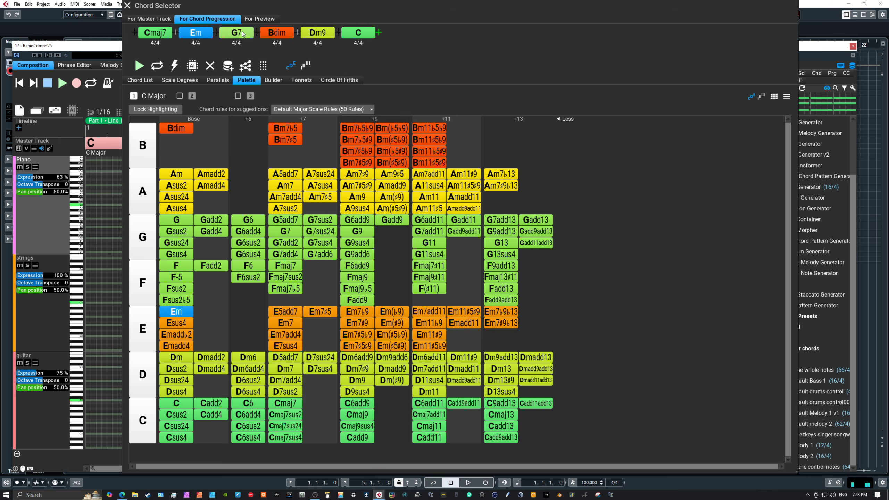
{"action": "left_click", "coordinate": [230, 32]}
{"action": "left_click", "coordinate": [274, 33]}
{"action": "left_click", "coordinate": [315, 35]}
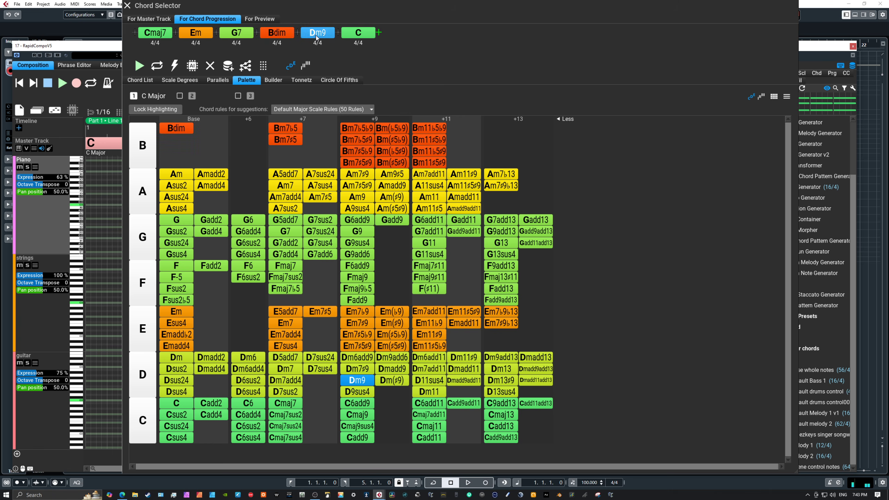
{"action": "left_click", "coordinate": [361, 36]}
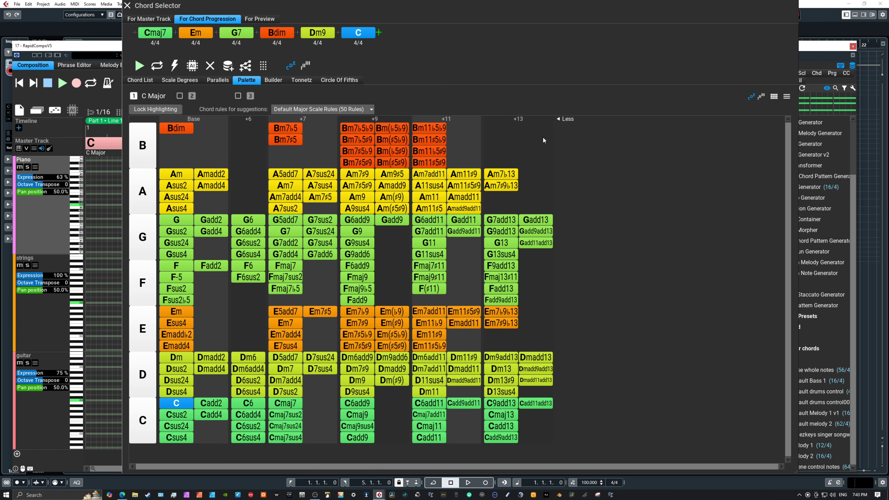
Reduce the C Major palette's chord columns to only Base and +6
{"action": "left_click", "coordinate": [559, 120]}
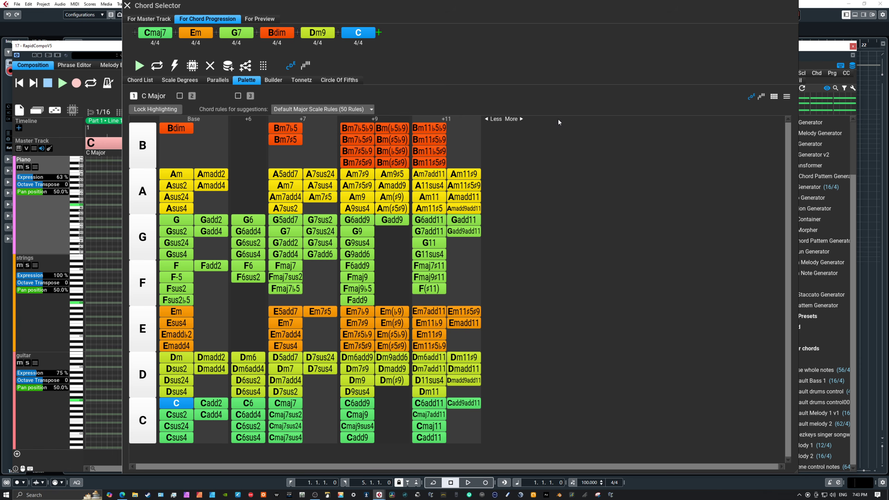
{"action": "left_click", "coordinate": [488, 120]}
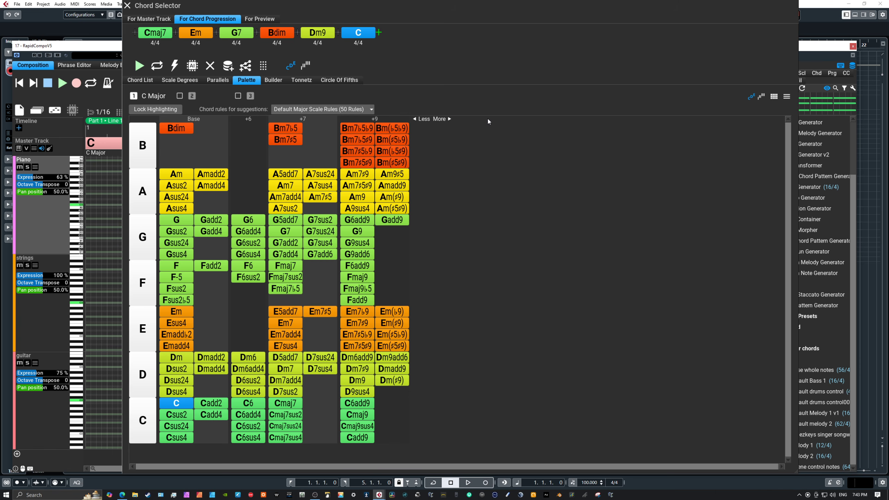
{"action": "left_click", "coordinate": [414, 118]}
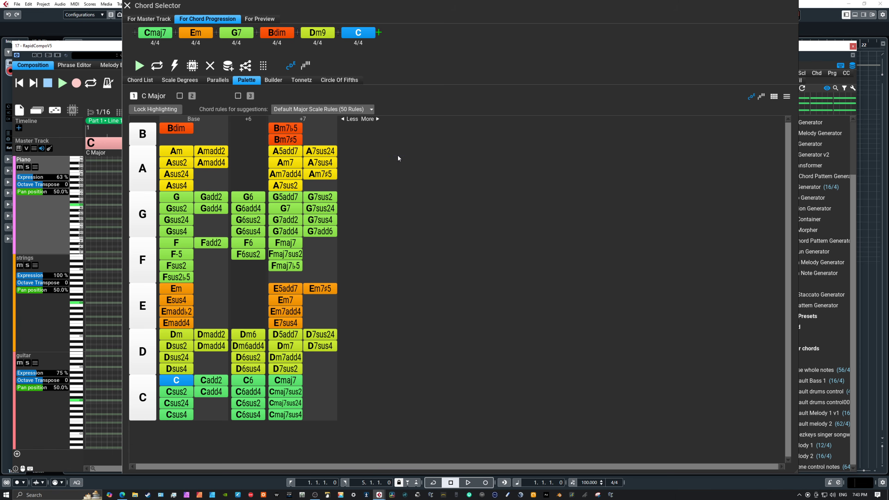
{"action": "left_click", "coordinate": [345, 119]}
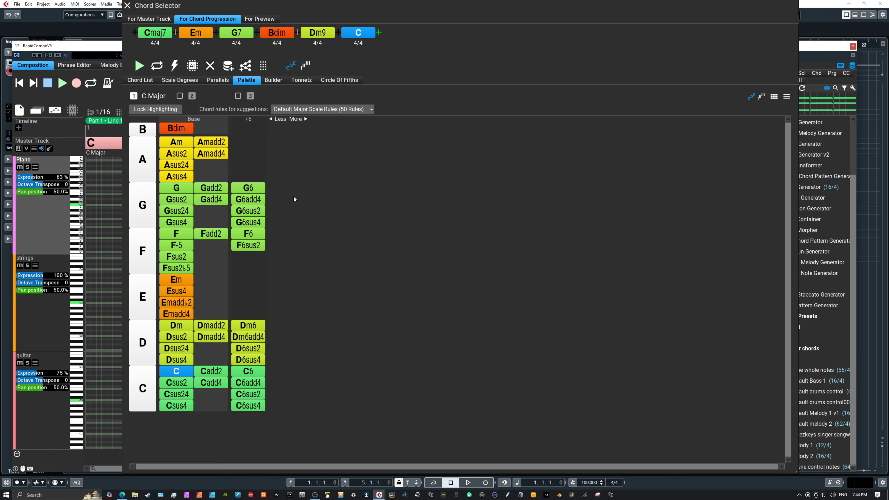
Clear the progression by deleting all chords from Cmaj7 to the last C
{"action": "left_click", "coordinate": [168, 35]}
{"action": "left_click", "coordinate": [354, 33], "text": "shift"}
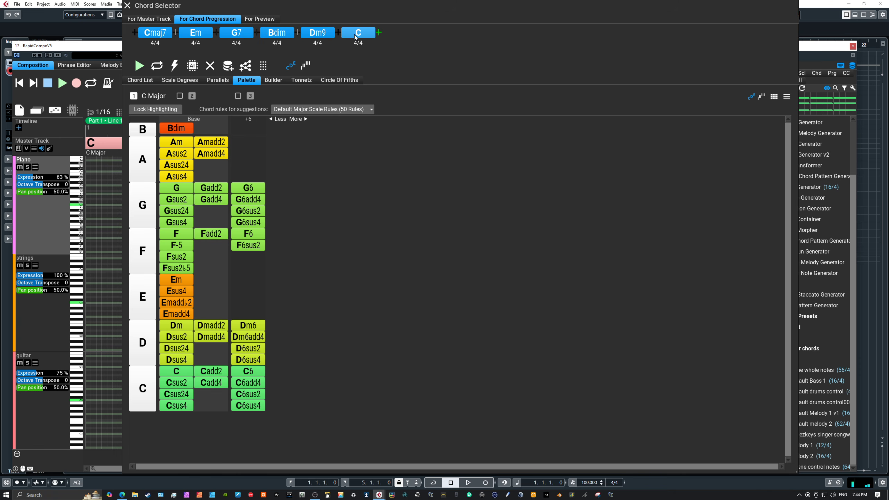
{"action": "right_click", "coordinate": [352, 34]}
{"action": "left_click", "coordinate": [354, 54]}
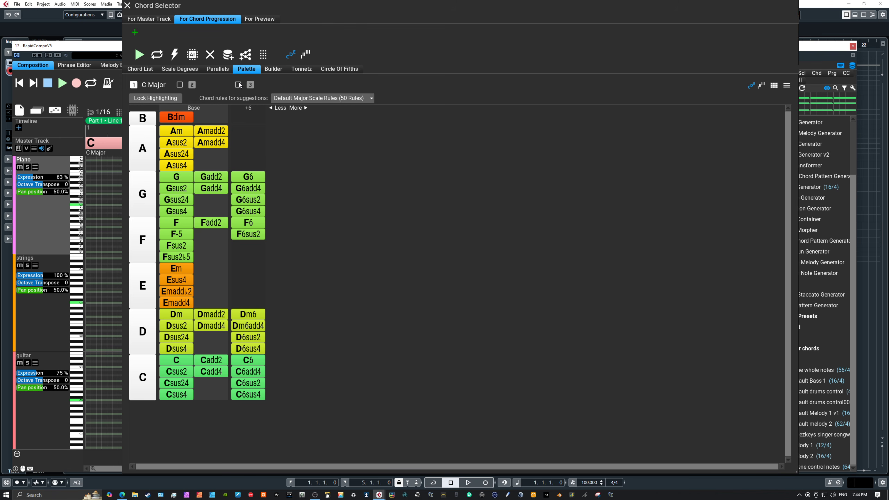
Add D Minor as reference scale #2 and highlight its notes and chords in the palette
{"action": "left_click", "coordinate": [180, 85]}
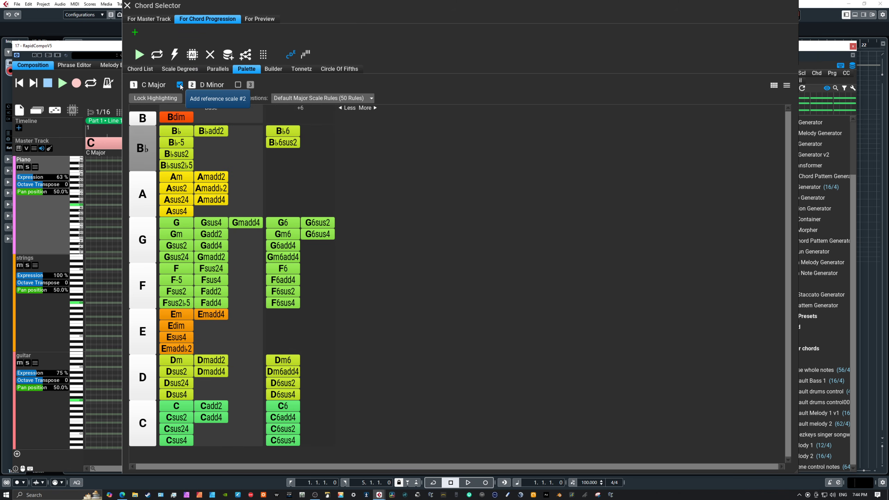
{"action": "left_click", "coordinate": [203, 86]}
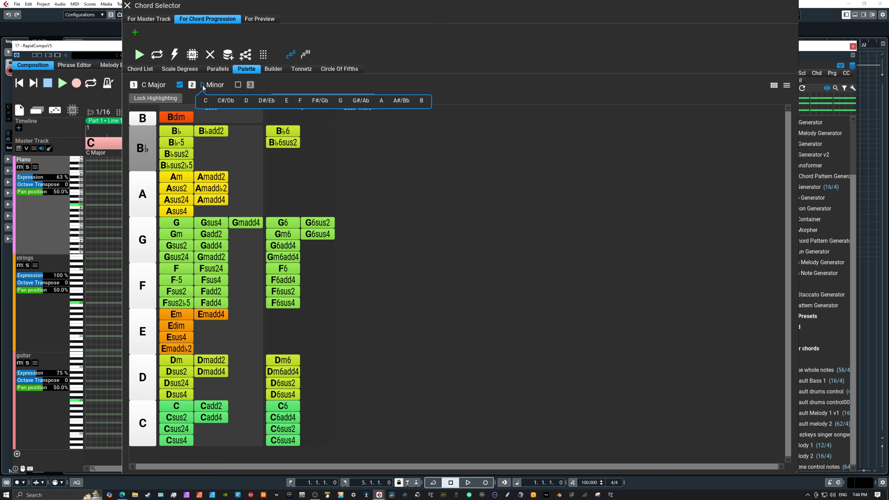
{"action": "left_click", "coordinate": [247, 101]}
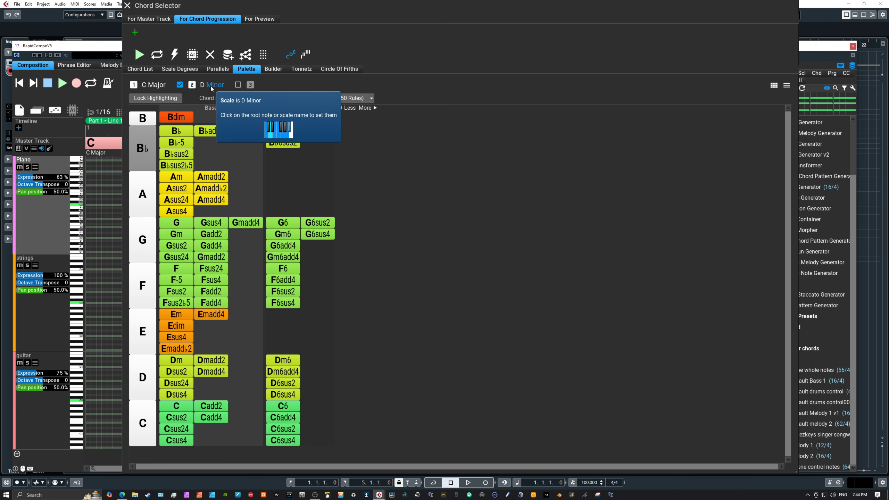
{"action": "left_click", "coordinate": [192, 85]}
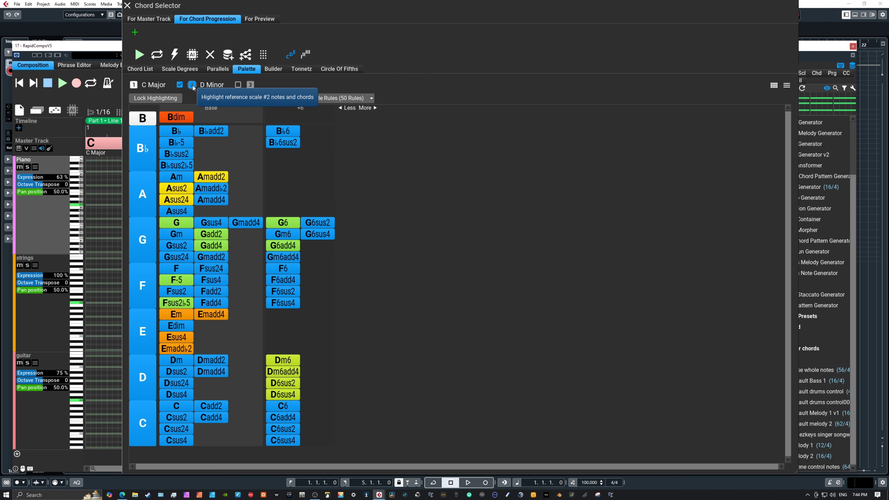
Remove reference scale #2 and switch the highlighting of the C Major notes and chords on and off
{"action": "left_click", "coordinate": [179, 84]}
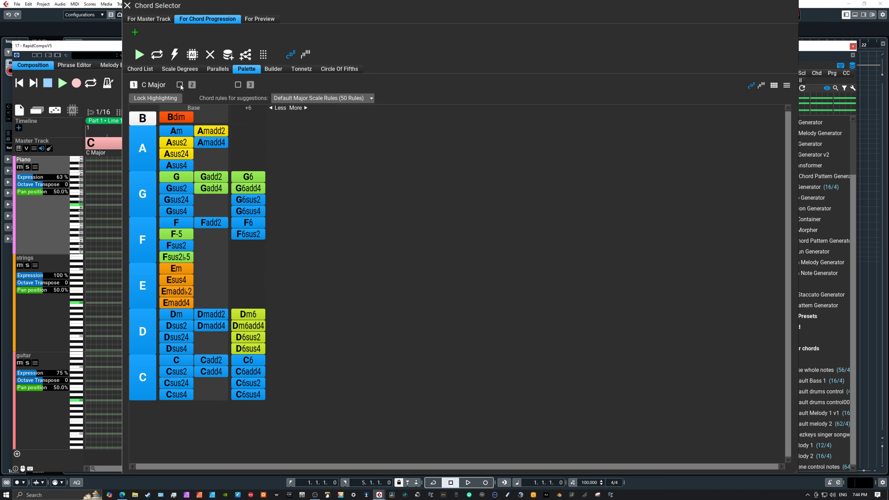
{"action": "left_click", "coordinate": [134, 86]}
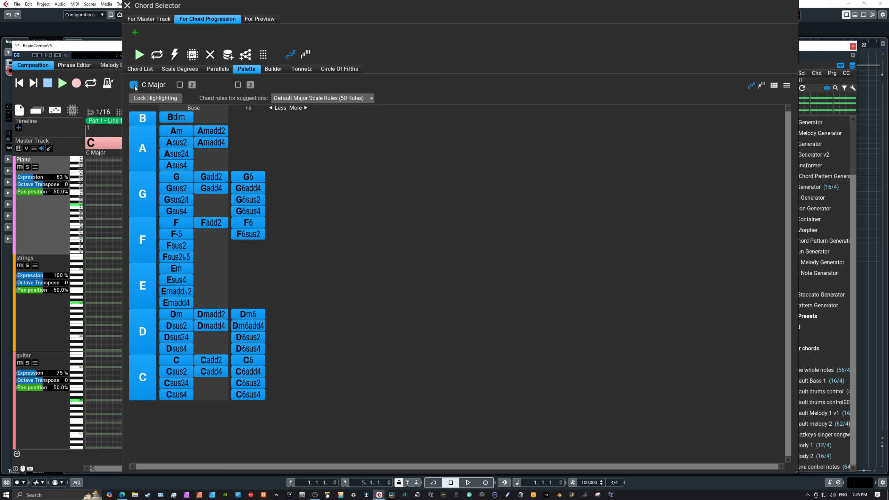
{"action": "left_click", "coordinate": [135, 86]}
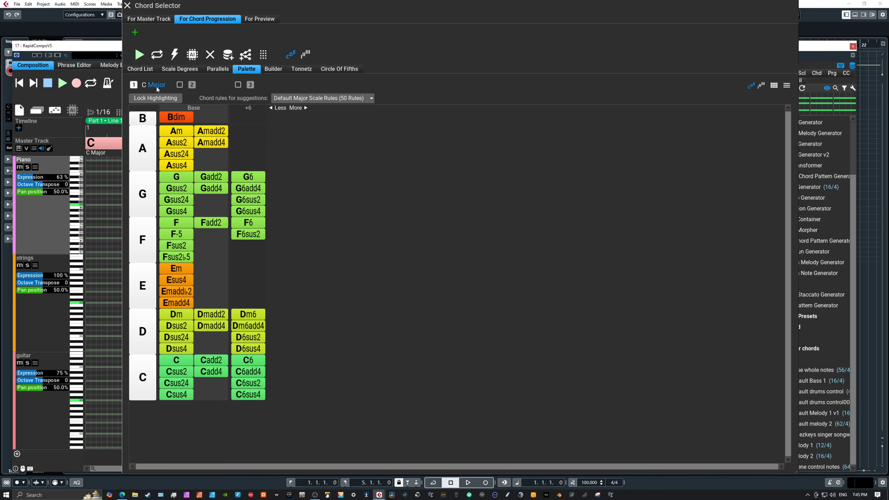
{"action": "left_click", "coordinate": [134, 86]}
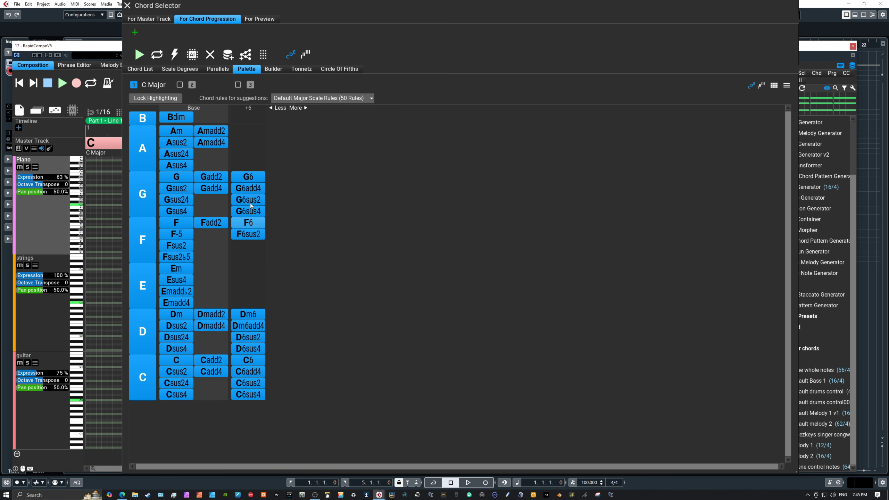
{"action": "left_click", "coordinate": [136, 86]}
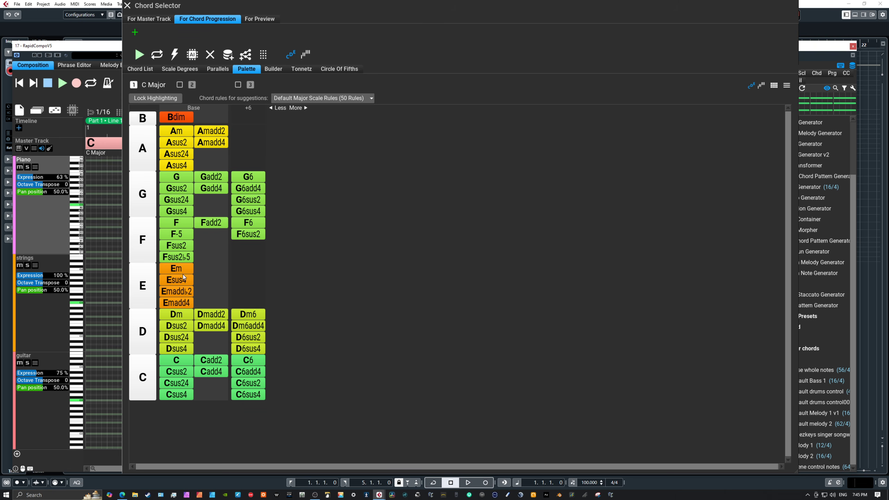
Start a new progression from the C Major palette with the chords C, F and Am
{"action": "left_click", "coordinate": [173, 363]}
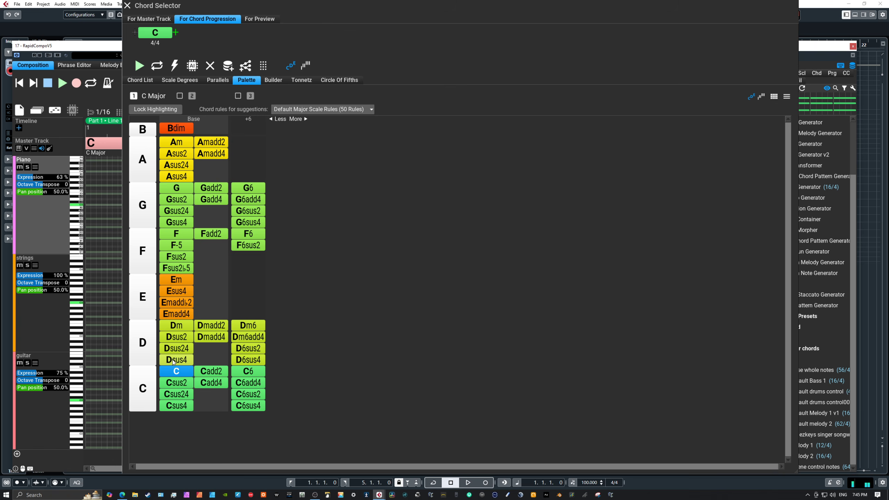
{"action": "left_click", "coordinate": [176, 234]}
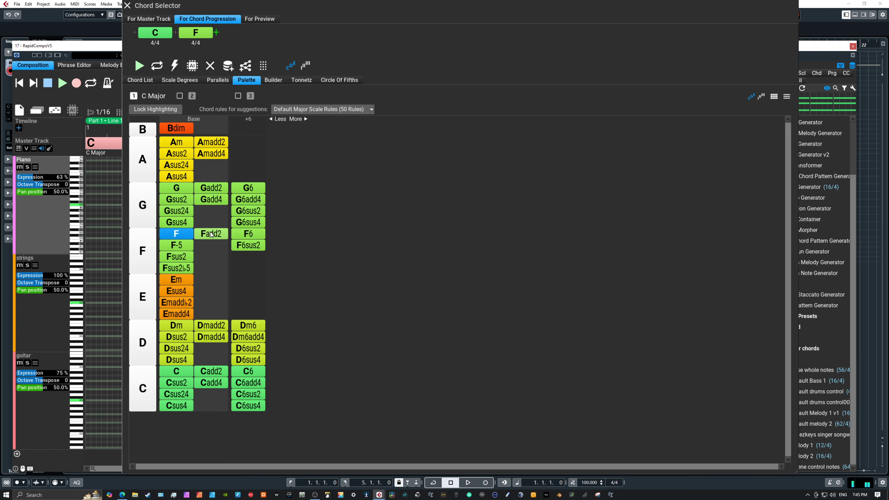
{"action": "left_click", "coordinate": [180, 144]}
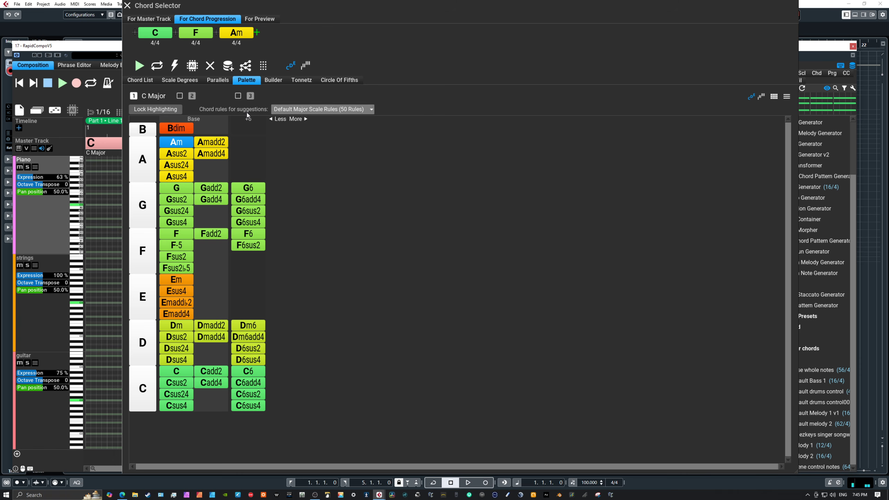
Enable D Minor as reference scale #2, highlight its notes and chords, and extend the progression with Gm, F6 and C
{"action": "left_click", "coordinate": [180, 96]}
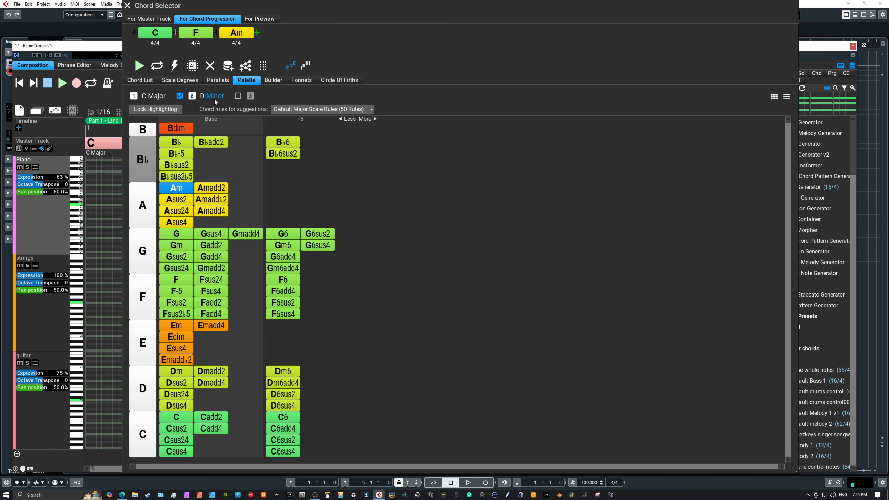
{"action": "left_click", "coordinate": [193, 96]}
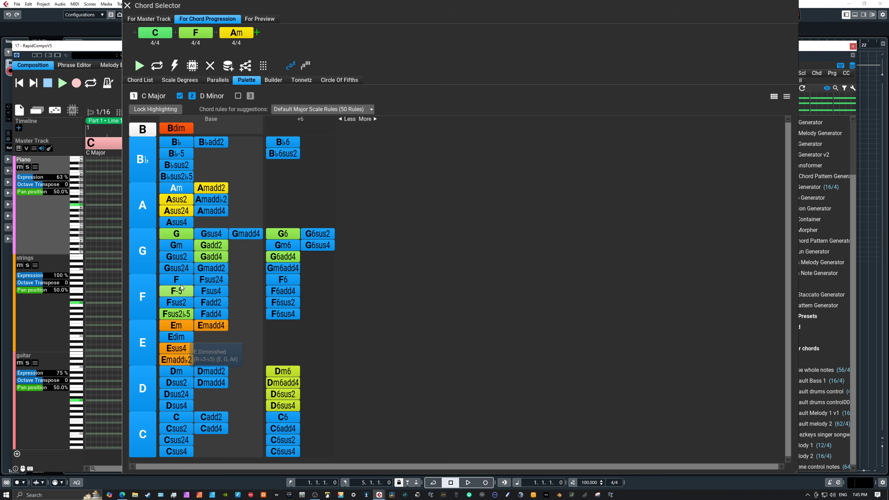
{"action": "left_click", "coordinate": [179, 247]}
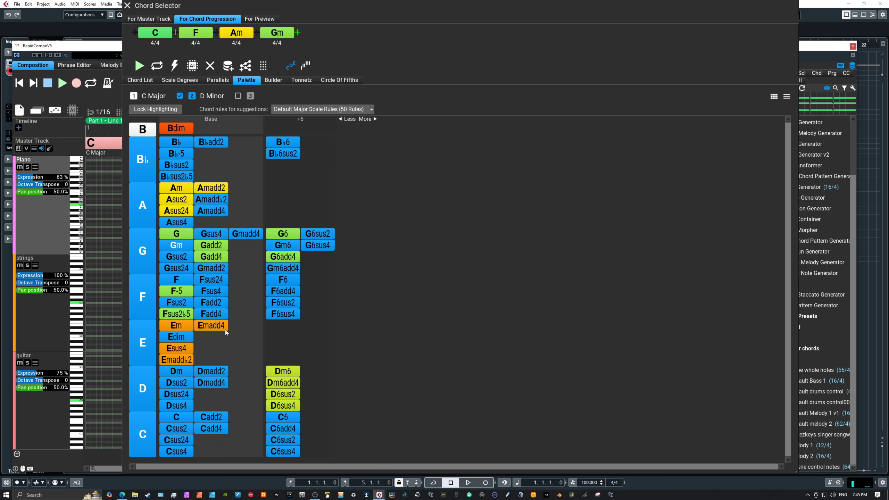
{"action": "left_click", "coordinate": [285, 280]}
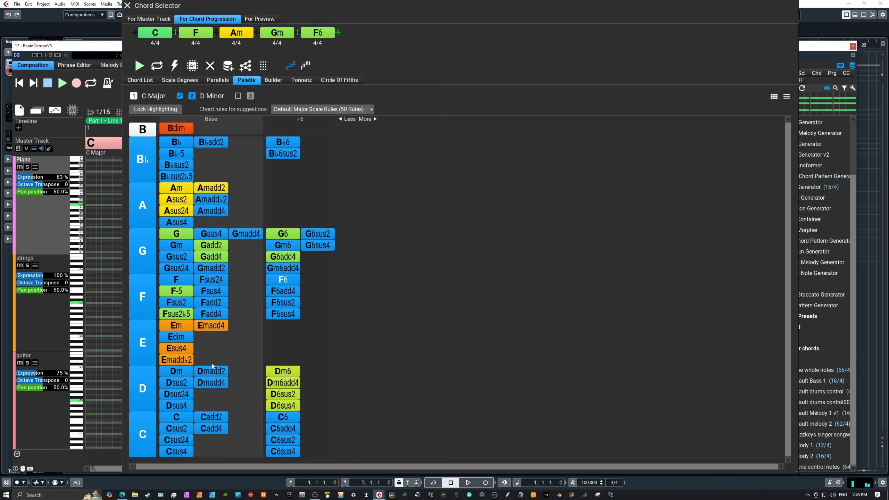
{"action": "left_click", "coordinate": [176, 418]}
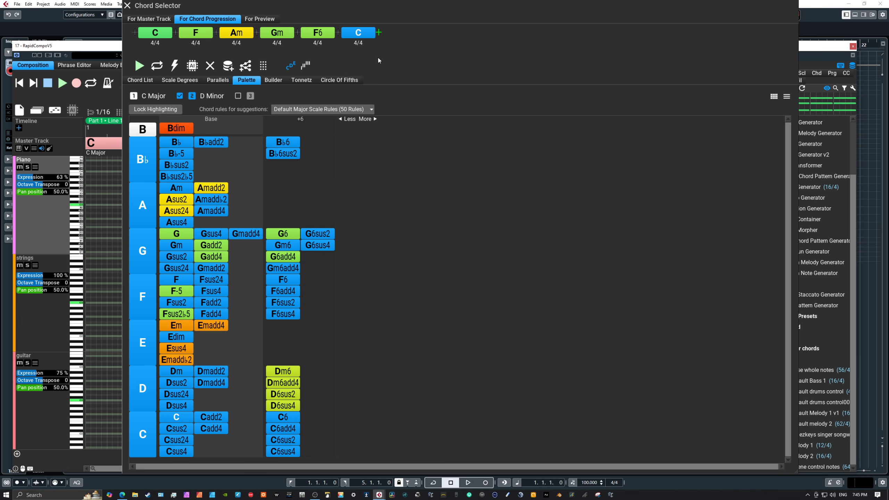
Clear the progression by deleting all chords from the first C to the last C
{"action": "left_click", "coordinate": [155, 34]}
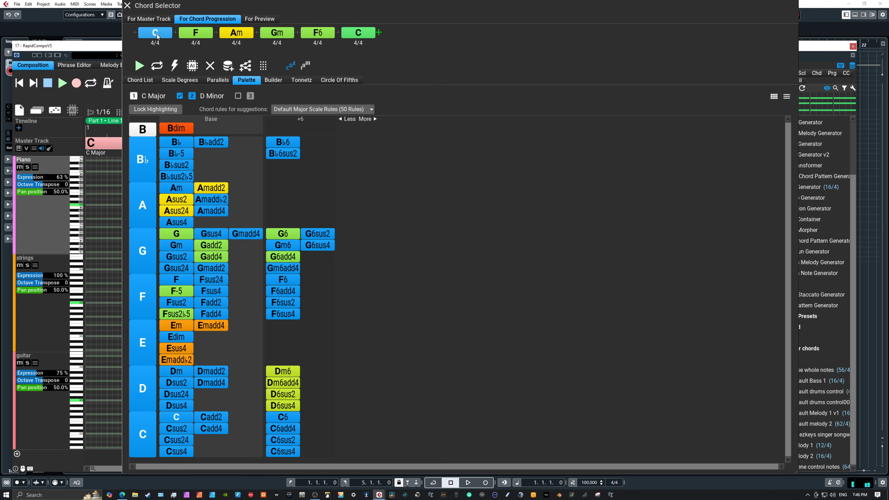
{"action": "left_click", "coordinate": [358, 34], "text": "shift"}
{"action": "right_click", "coordinate": [358, 32]}
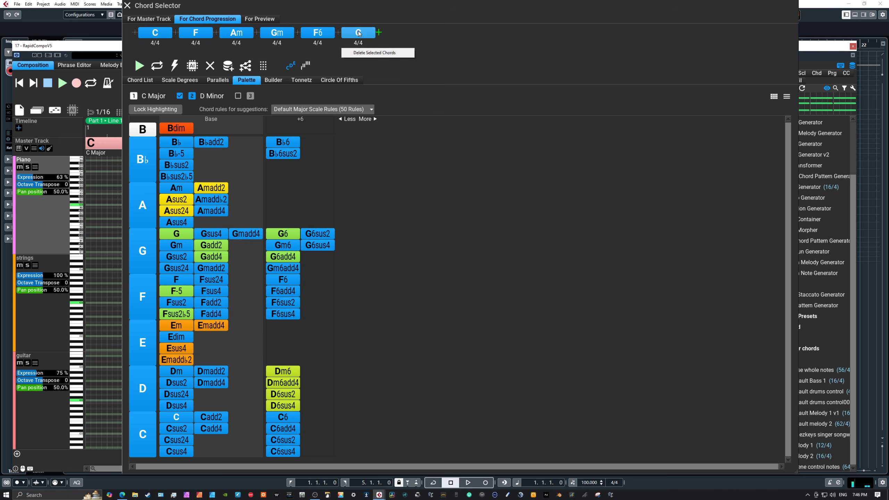
{"action": "left_click", "coordinate": [371, 54]}
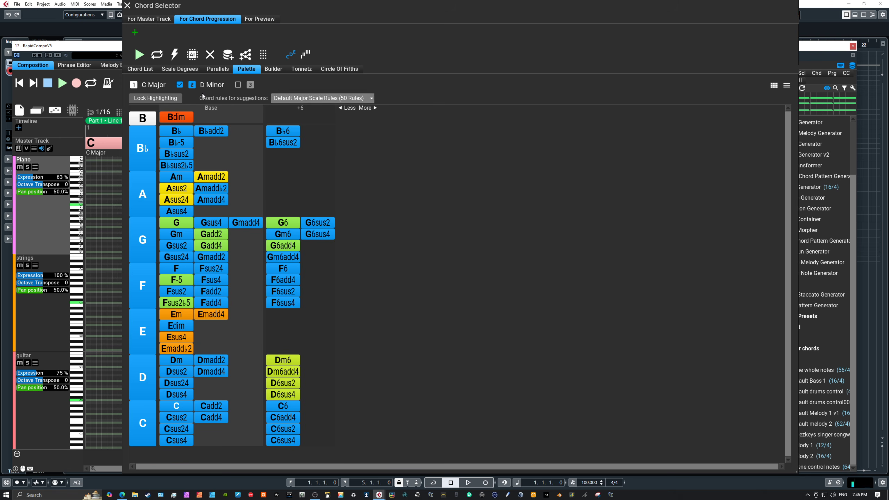
Change reference scale #1 to F Major and reference scale #2 to G Minor
{"action": "left_click", "coordinate": [145, 86]}
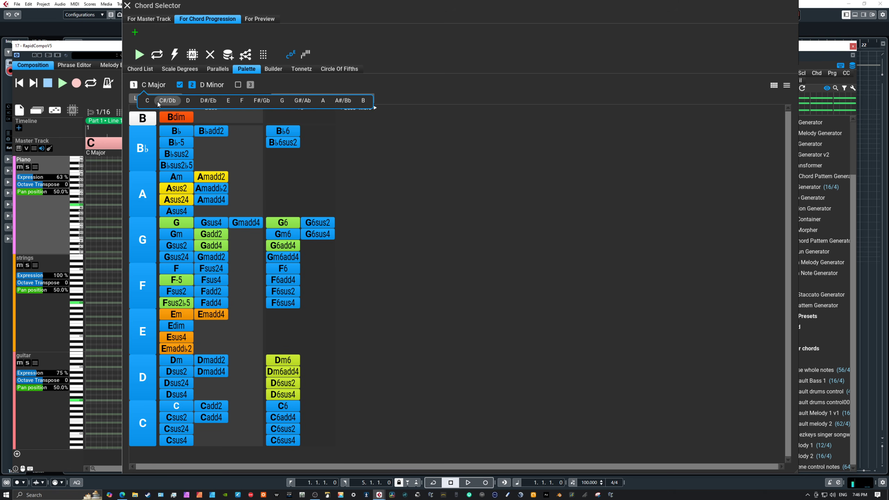
{"action": "left_click", "coordinate": [241, 101]}
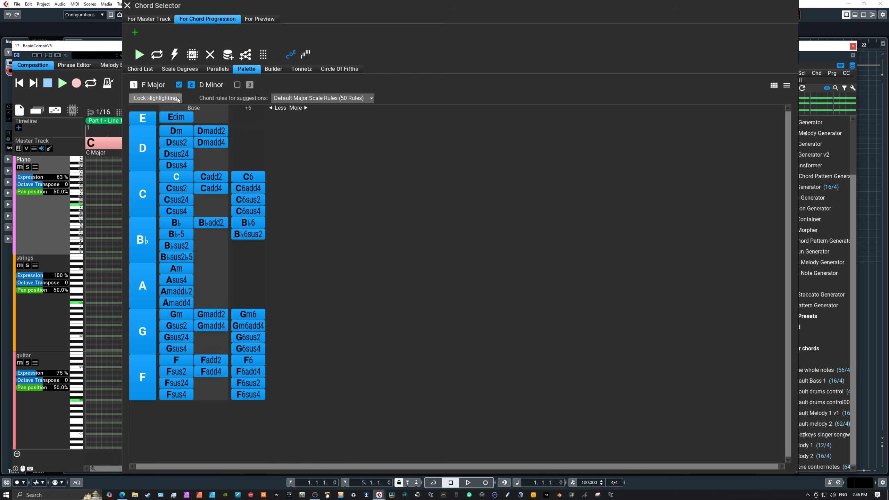
{"action": "left_click", "coordinate": [206, 85]}
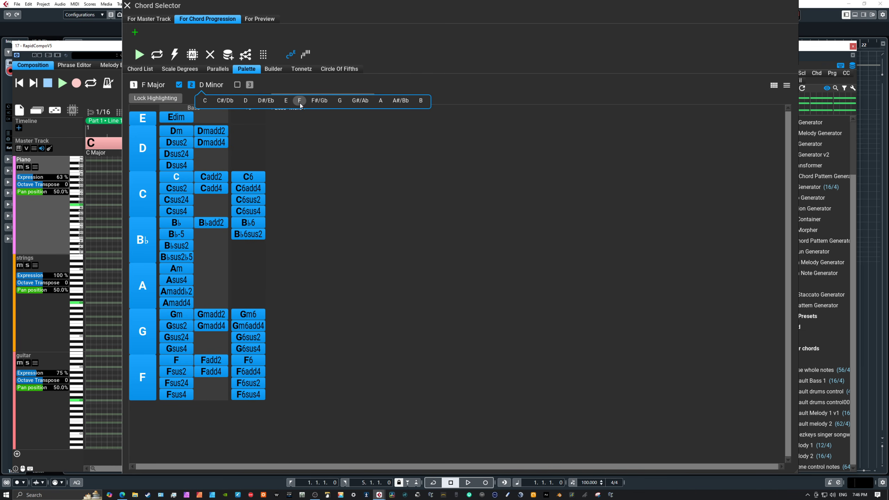
{"action": "left_click", "coordinate": [339, 102]}
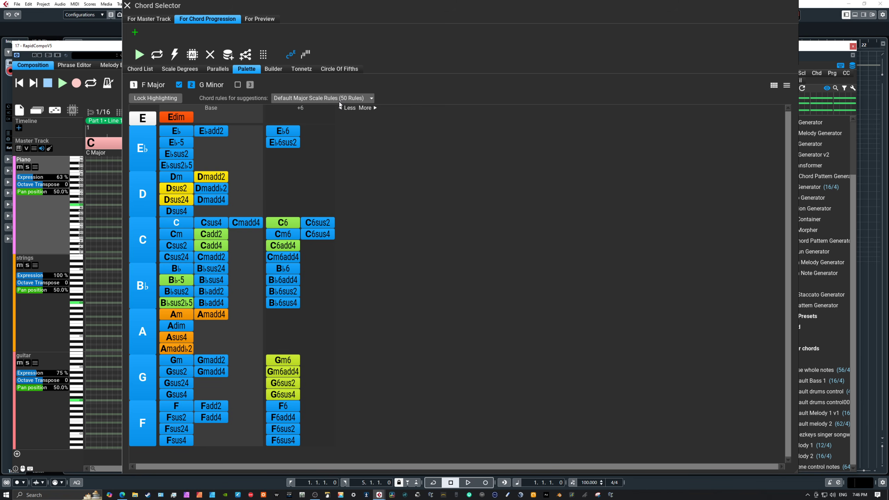
Add C Major as reference scale #3 and toggle its highlighting to compare the chords it shares with G Minor
{"action": "left_click", "coordinate": [179, 84]}
{"action": "left_click", "coordinate": [179, 84]}
{"action": "left_click", "coordinate": [239, 85]}
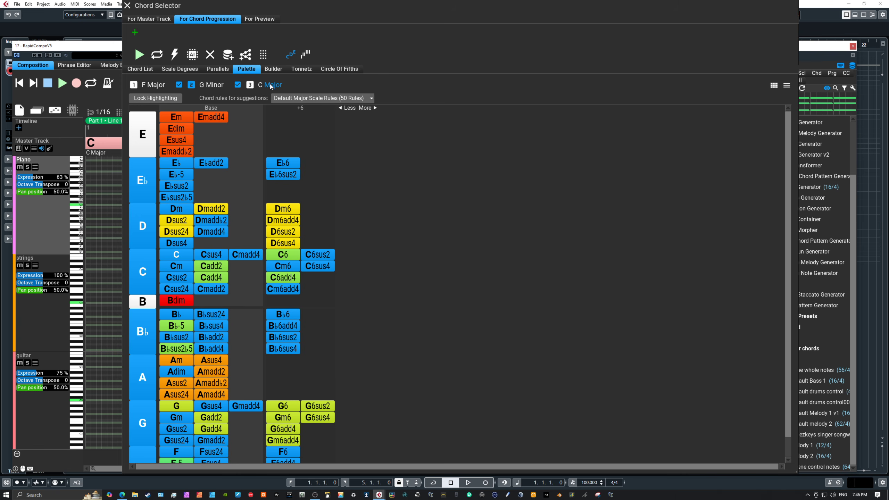
{"action": "left_click", "coordinate": [250, 85]}
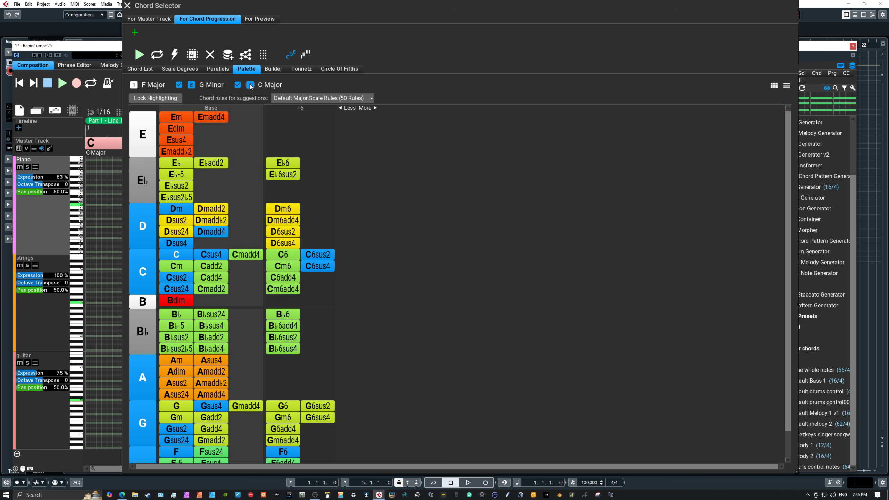
{"action": "left_click", "coordinate": [250, 85]}
{"action": "left_click", "coordinate": [251, 85]}
{"action": "left_click", "coordinate": [251, 85]}
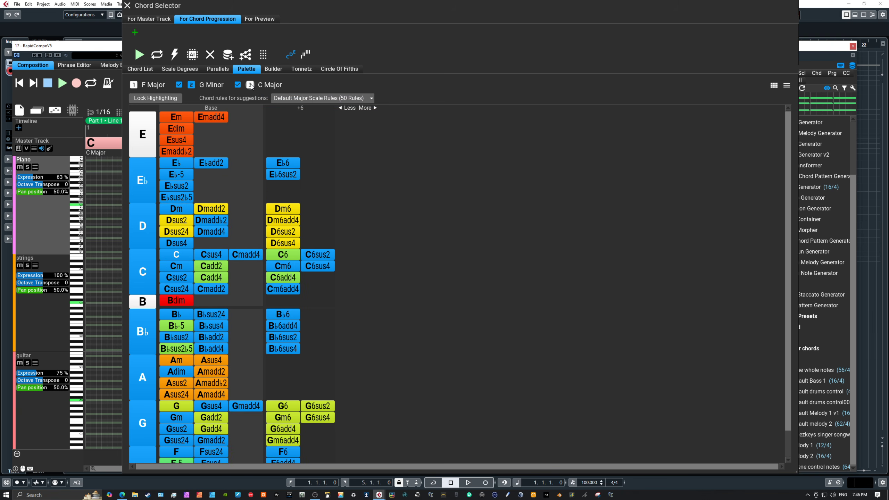
{"action": "left_click", "coordinate": [250, 85]}
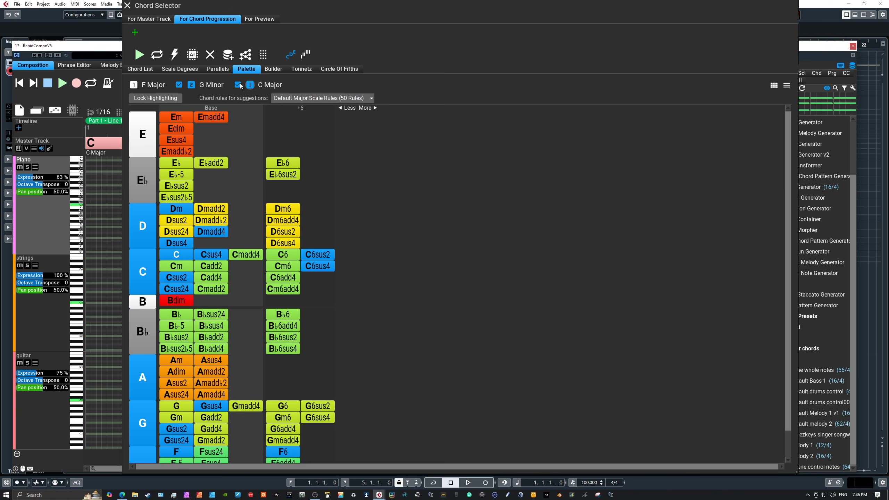
Remove reference scales #3 and #2 and clear the remaining scale highlighting from the F Major palette
{"action": "left_click", "coordinate": [237, 85]}
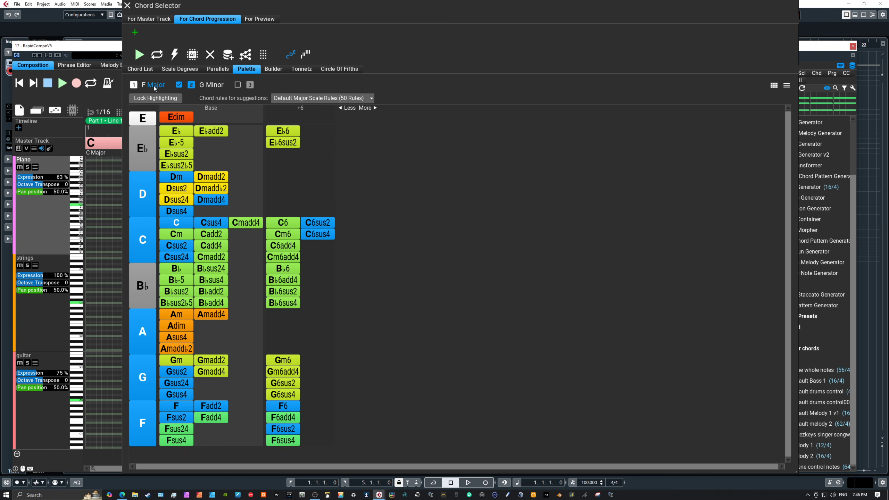
{"action": "left_click", "coordinate": [179, 85]}
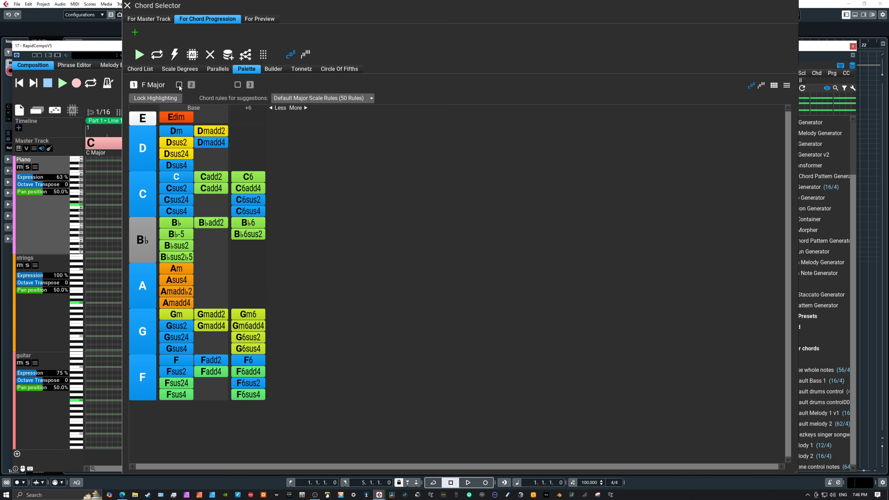
{"action": "left_click", "coordinate": [135, 86]}
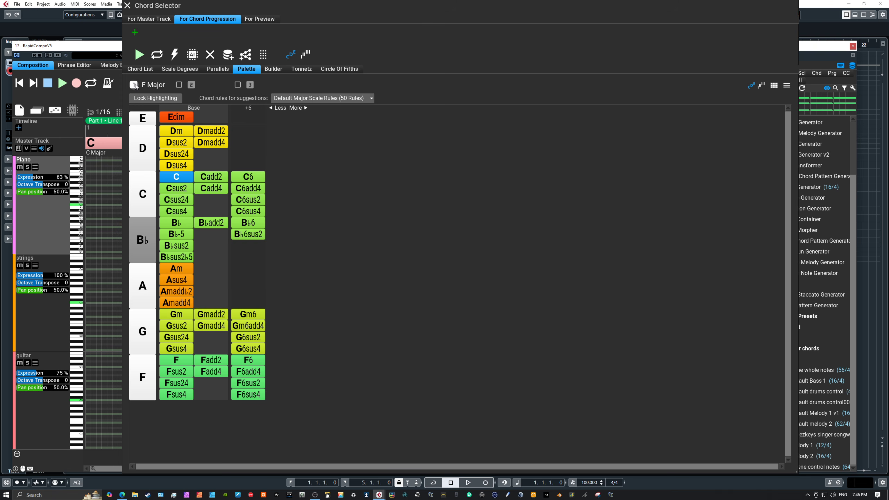
Build a progression of the F Major triads F, Gm, Am, B♭, C, Dm and Edim from the palette
{"action": "left_click", "coordinate": [172, 363]}
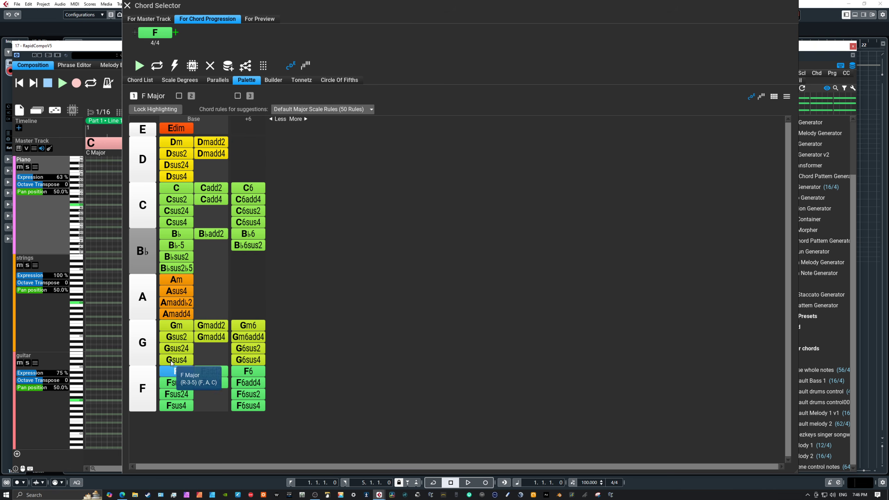
{"action": "left_click", "coordinate": [176, 327]}
{"action": "left_click", "coordinate": [176, 281]}
{"action": "left_click", "coordinate": [176, 234]}
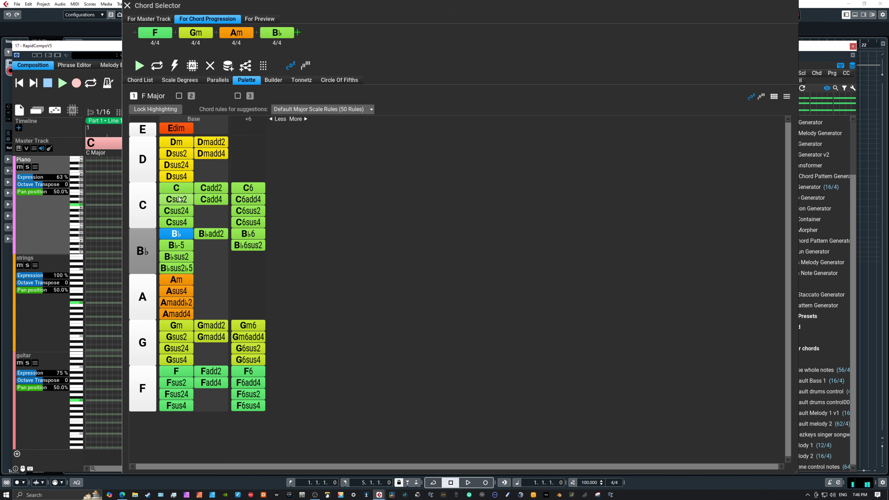
{"action": "left_click", "coordinate": [178, 189]}
{"action": "left_click", "coordinate": [180, 144]}
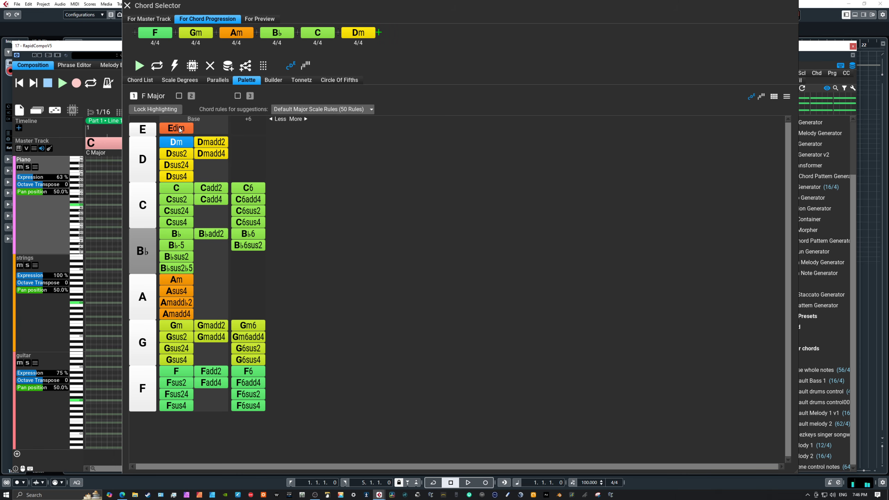
{"action": "left_click", "coordinate": [180, 130]}
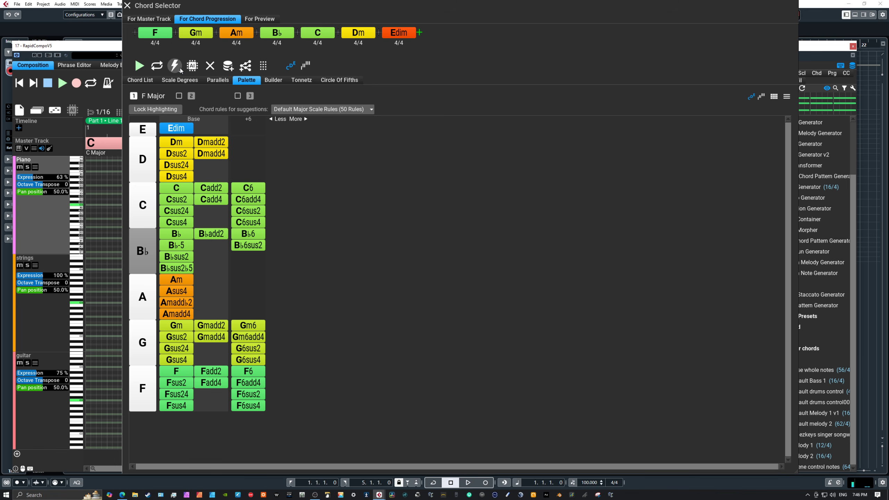
Clear the progression by deleting all chords from F to Edim
{"action": "left_click", "coordinate": [161, 34]}
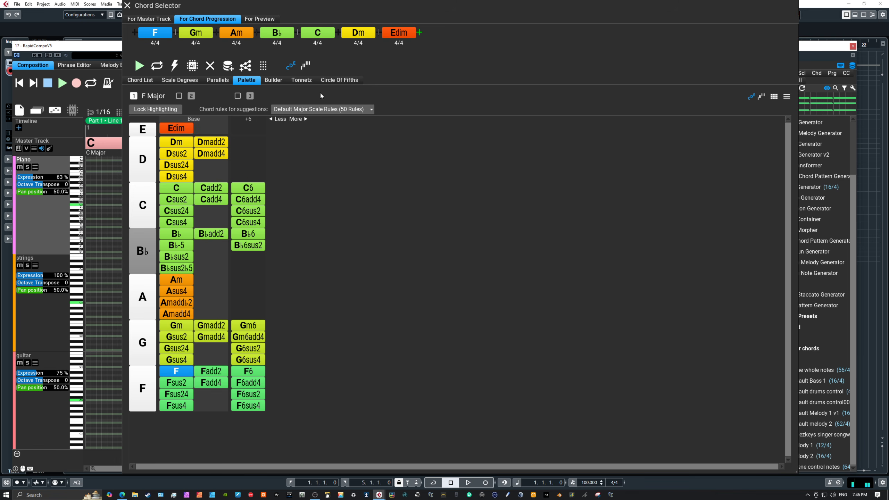
{"action": "left_click", "coordinate": [403, 35], "text": "shift"}
{"action": "right_click", "coordinate": [403, 35]}
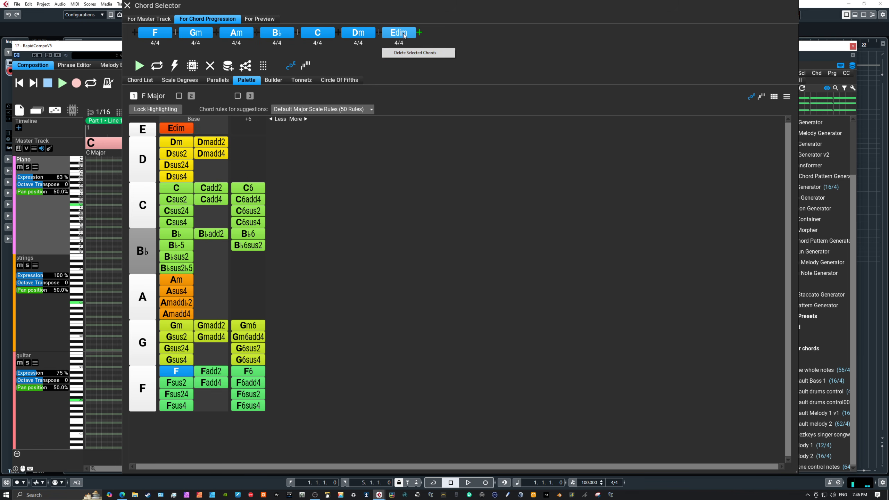
{"action": "left_click", "coordinate": [411, 54]}
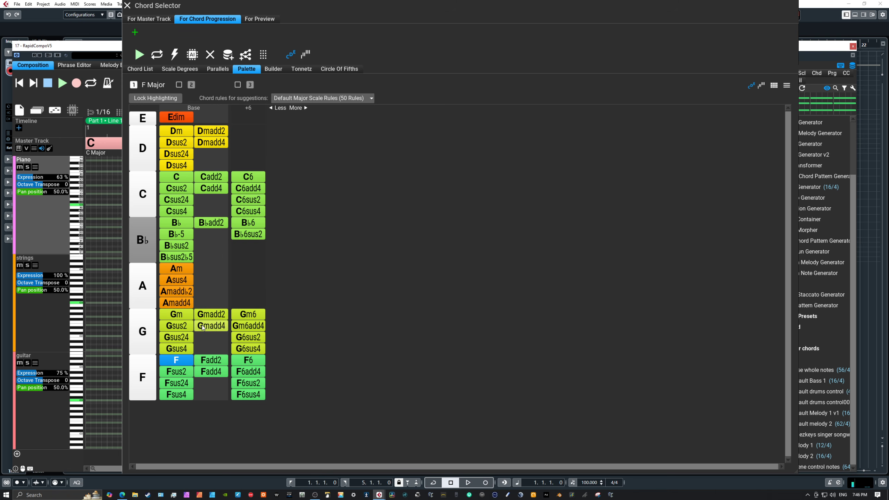
Start a new progression from the F Major palette with the chords Am, C and Gm
{"action": "left_click", "coordinate": [179, 272]}
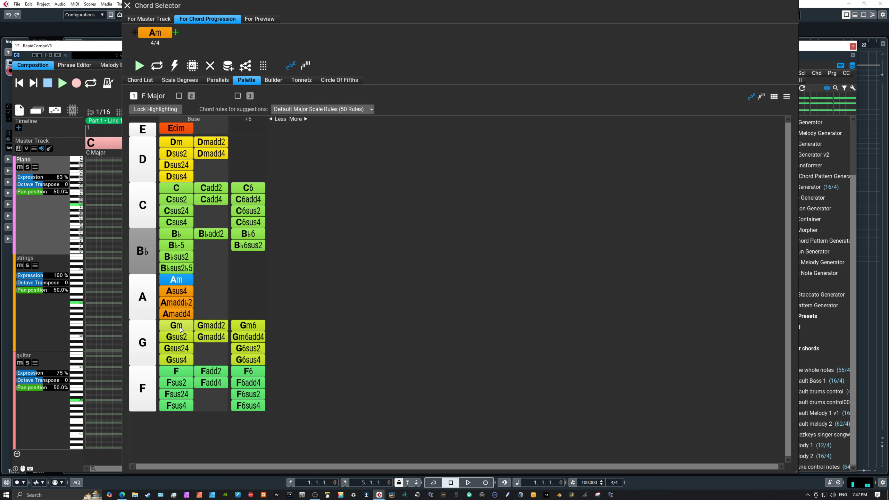
{"action": "left_click", "coordinate": [176, 190]}
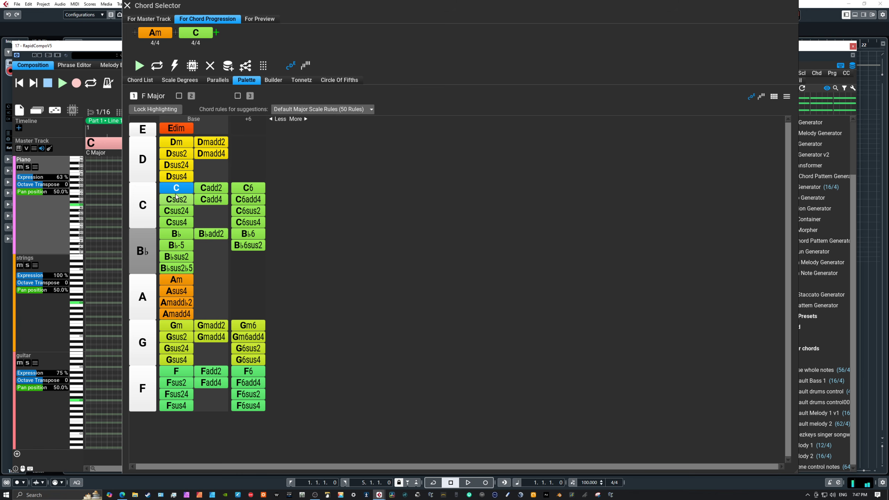
{"action": "left_click", "coordinate": [176, 325]}
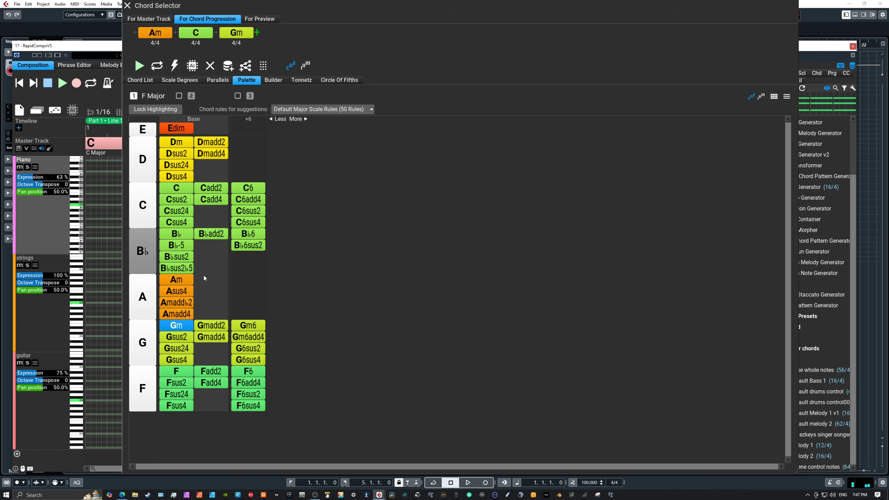
Enable G Minor as reference scale #2, highlight its notes and chords, and add its E♭ chord to the progression
{"action": "left_click", "coordinate": [179, 96]}
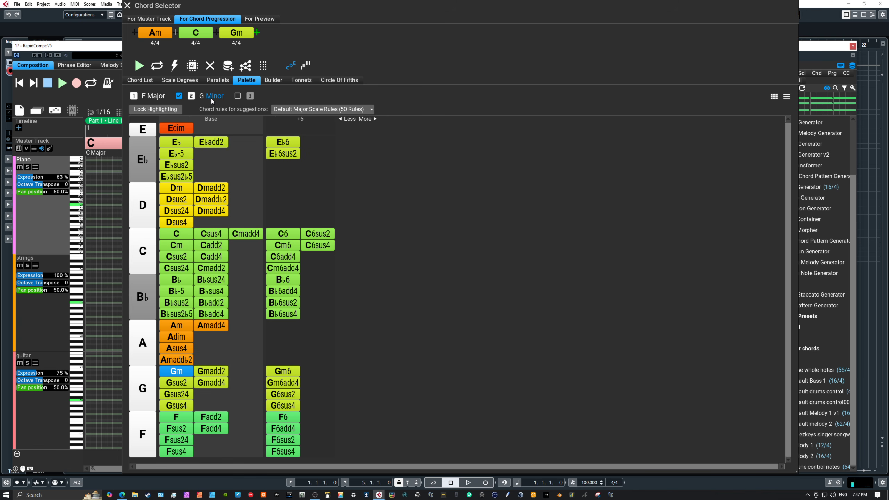
{"action": "left_click", "coordinate": [192, 97]}
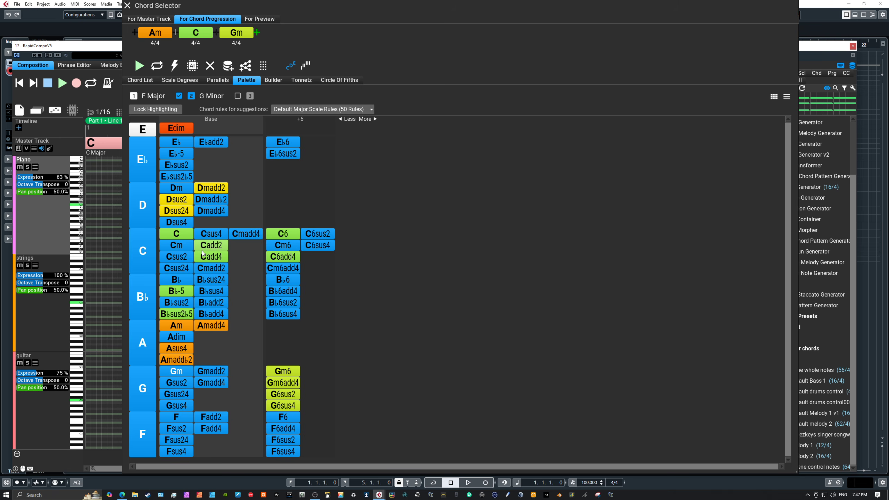
{"action": "left_click", "coordinate": [179, 143]}
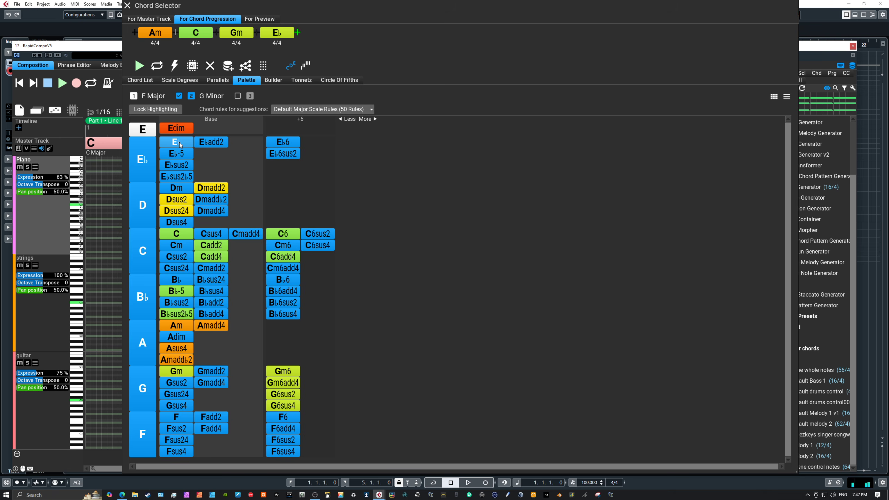
Turn off the scale highlighting and disable reference scale #2, leaving only the F Major chords in the palette
{"action": "left_click", "coordinate": [190, 96]}
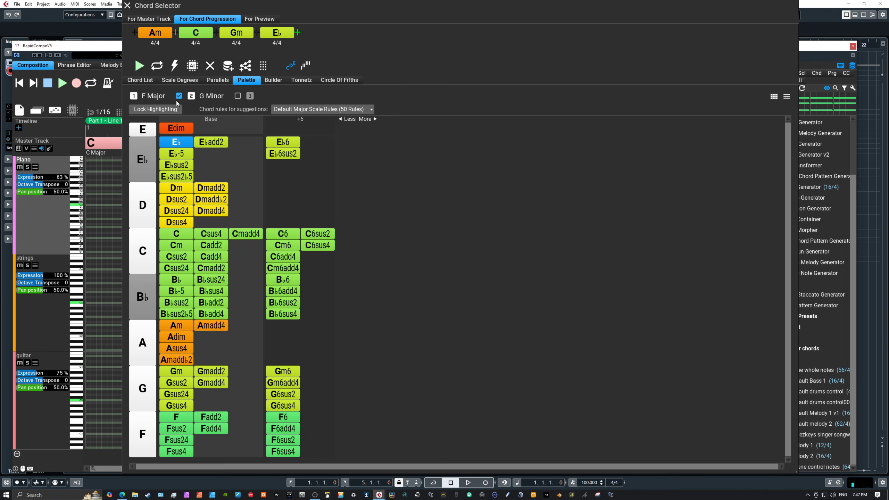
{"action": "left_click", "coordinate": [134, 96]}
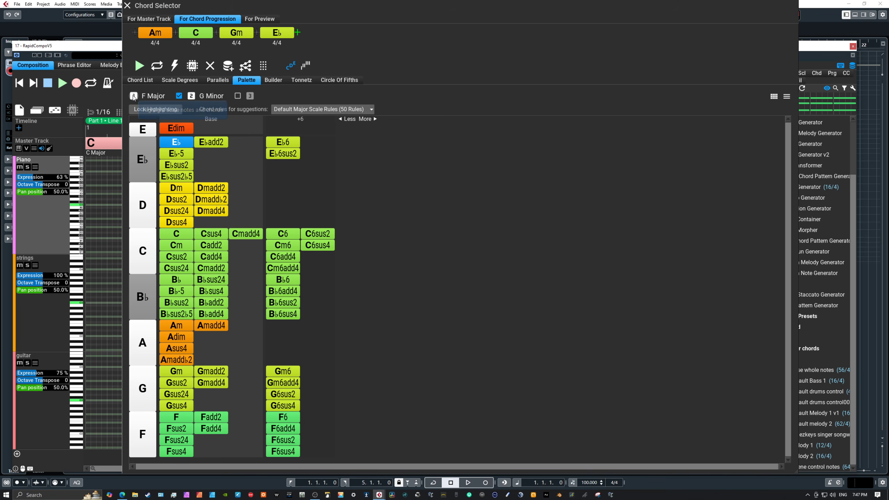
{"action": "left_click", "coordinate": [179, 97]}
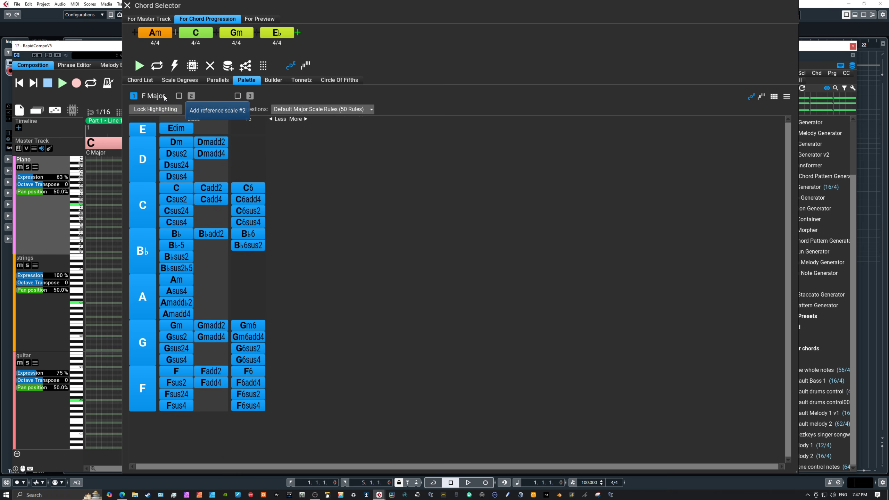
{"action": "left_click", "coordinate": [135, 96]}
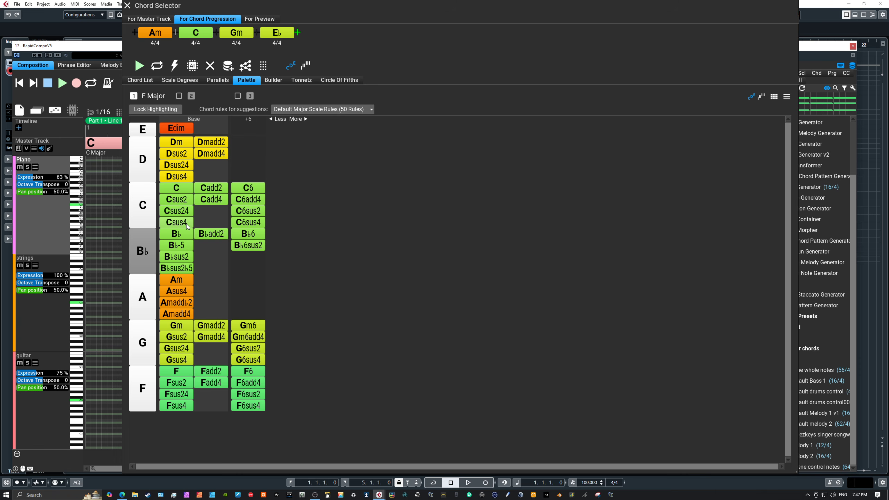
Append the F Major palette chords Edim, B♭, Gm and F to the progression
{"action": "left_click", "coordinate": [181, 130]}
{"action": "left_click", "coordinate": [179, 234]}
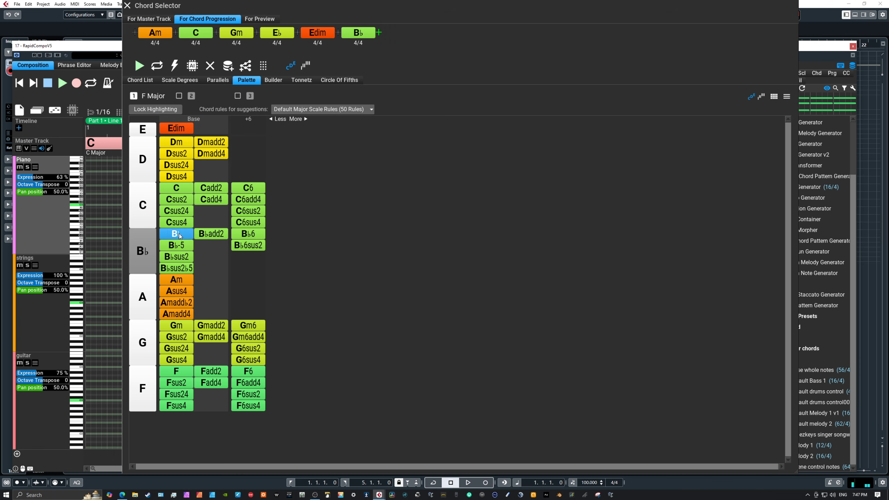
{"action": "left_click", "coordinate": [181, 329]}
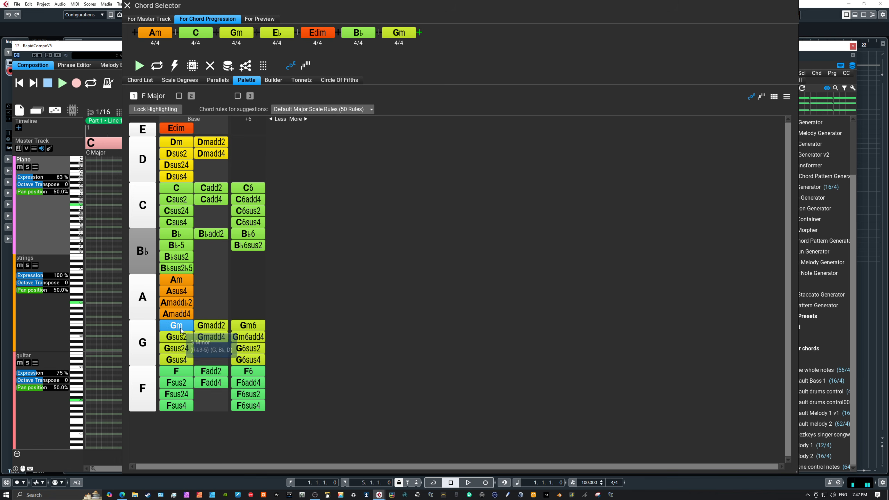
{"action": "left_click", "coordinate": [176, 371]}
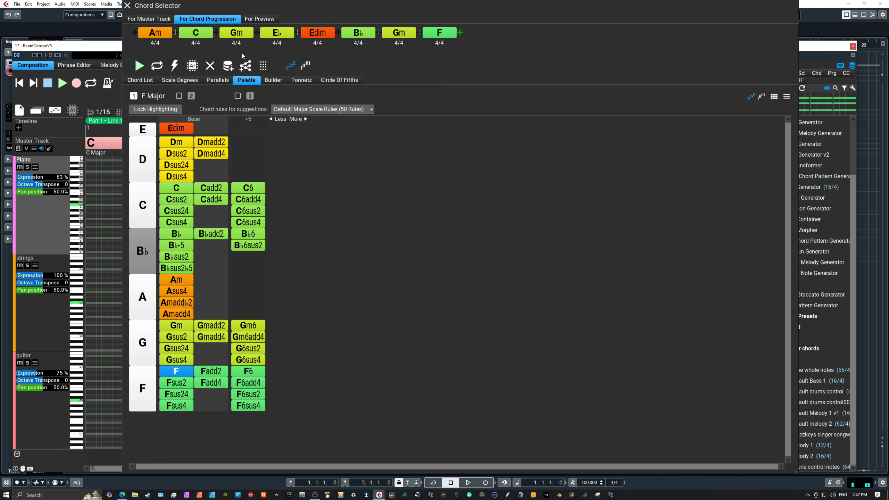
Audition the progression's chords one by one from Am through to F
{"action": "left_click", "coordinate": [159, 31]}
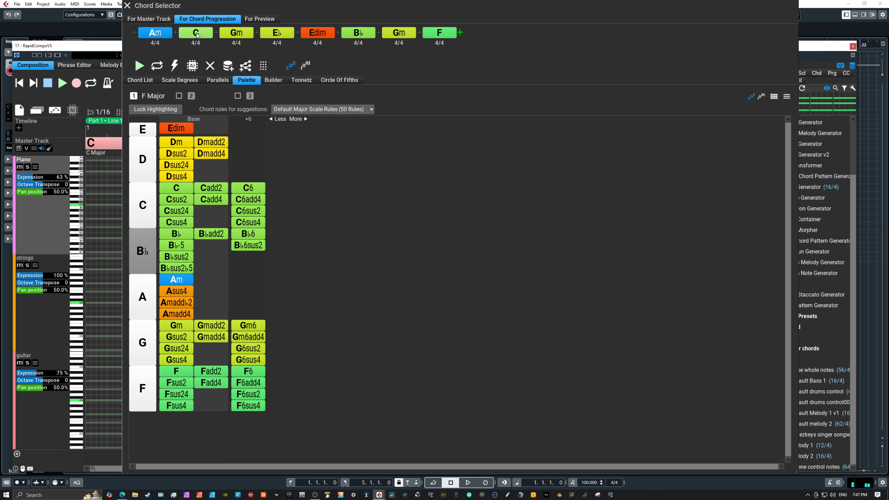
{"action": "left_click", "coordinate": [196, 32]}
{"action": "left_click", "coordinate": [234, 32]}
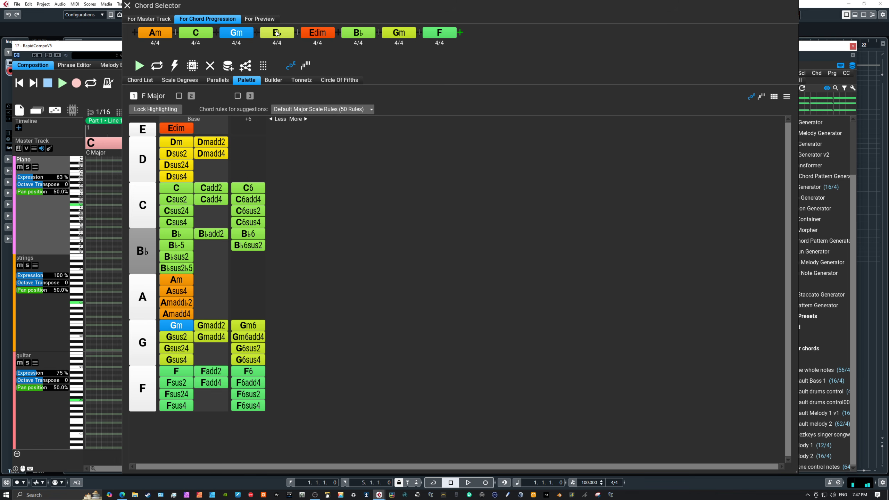
{"action": "left_click", "coordinate": [276, 32]}
{"action": "left_click", "coordinate": [317, 32]}
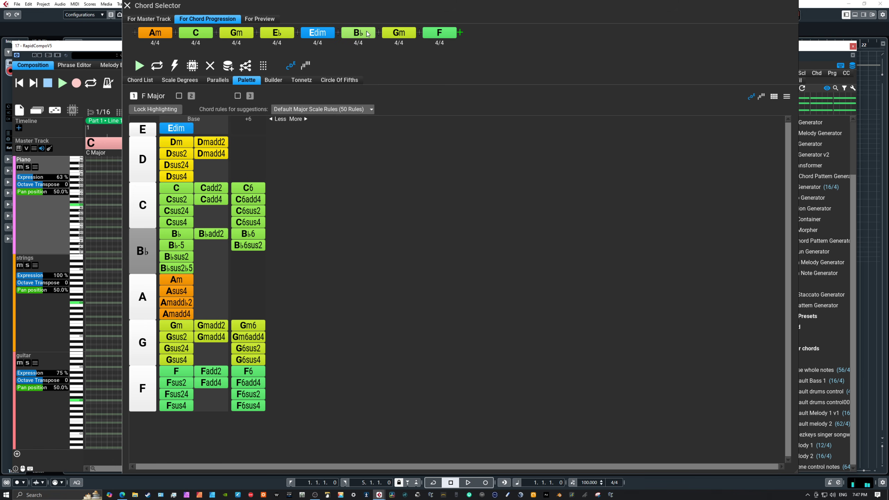
{"action": "left_click", "coordinate": [367, 33]}
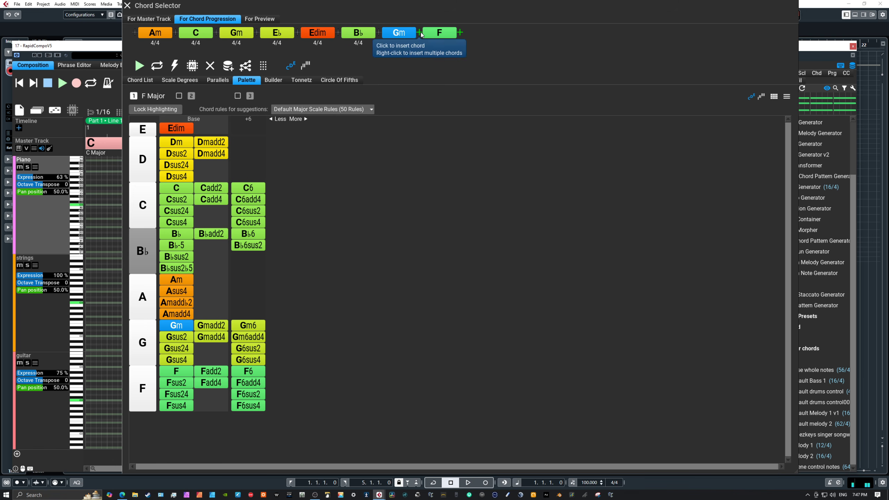
{"action": "left_click", "coordinate": [437, 34]}
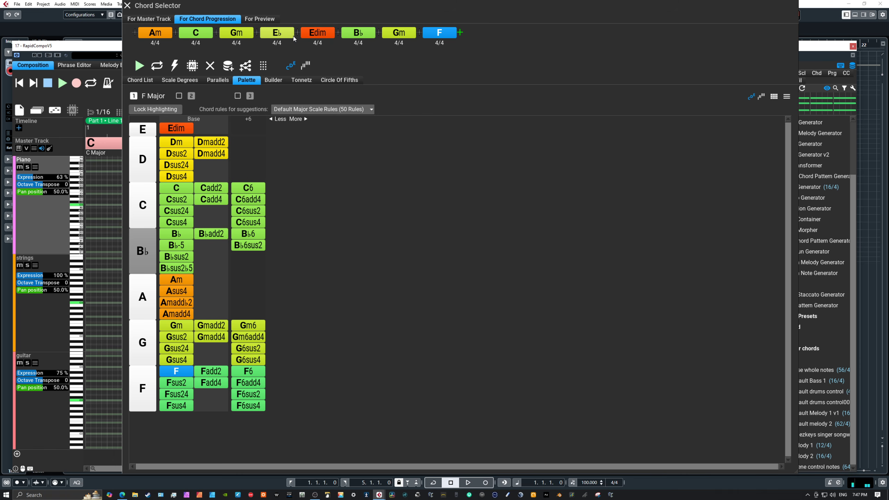
Replace the progression's Edim chord, trying C6 first and settling on B♭
{"action": "left_click", "coordinate": [316, 34]}
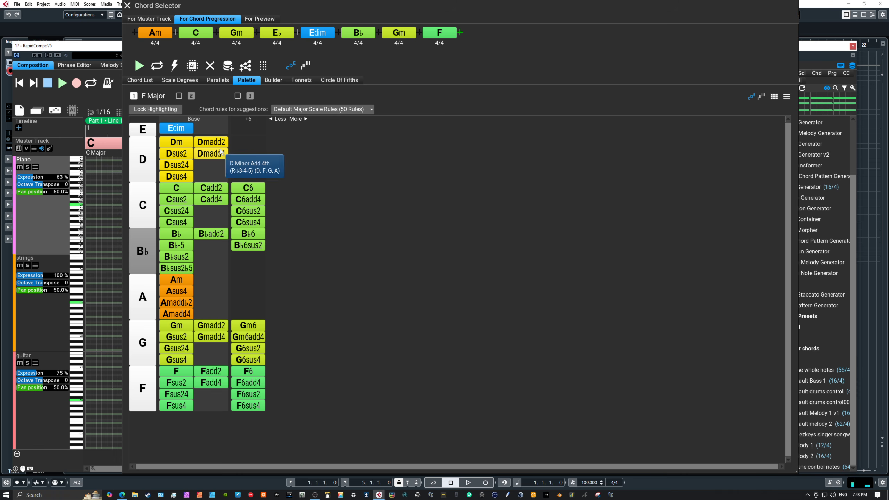
{"action": "left_click", "coordinate": [251, 188]}
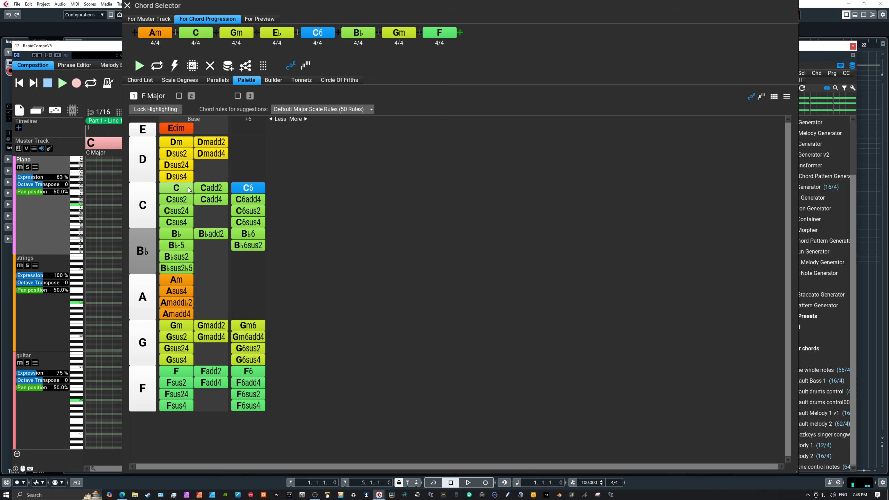
{"action": "left_click", "coordinate": [177, 234]}
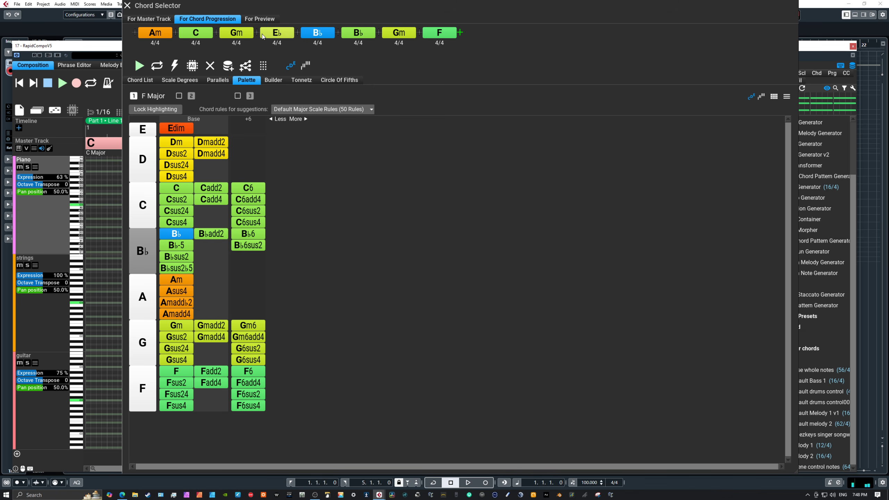
Audition the progression from E♭ through the two B♭ chords, and replace the second B♭ with Am
{"action": "left_click", "coordinate": [278, 35]}
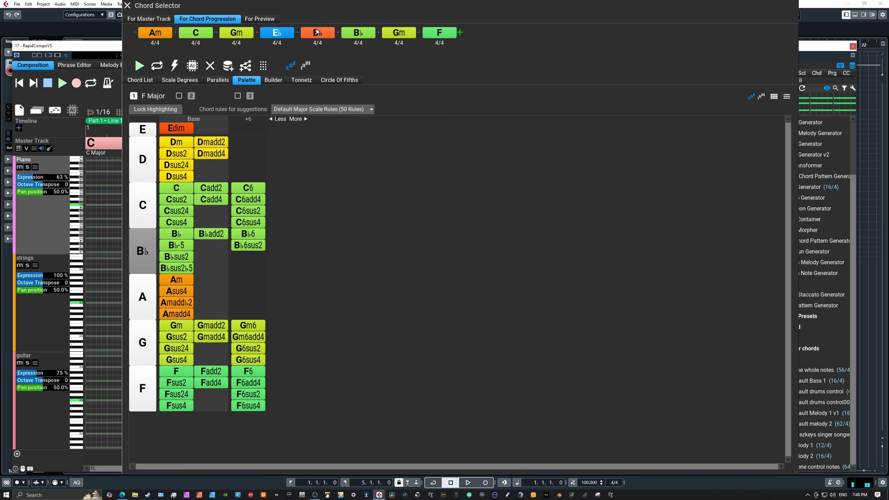
{"action": "left_click", "coordinate": [318, 33]}
{"action": "left_click", "coordinate": [368, 37]}
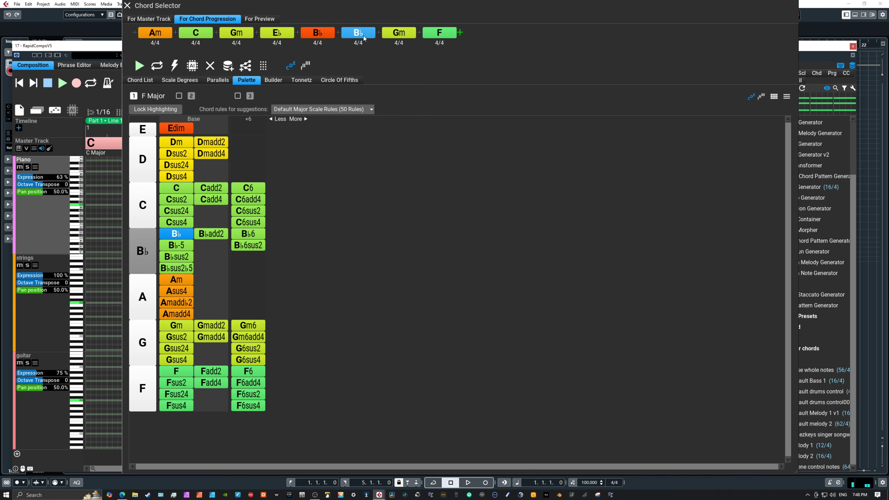
{"action": "left_click", "coordinate": [186, 280]}
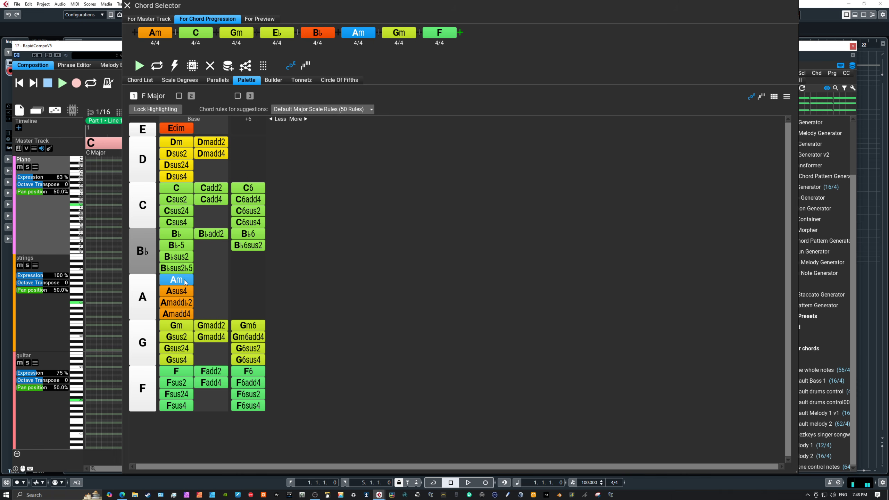
Audition the last two chords, Gm and F, and play through the whole revised progression chord by chord
{"action": "left_click", "coordinate": [406, 33]}
{"action": "left_click", "coordinate": [439, 34]}
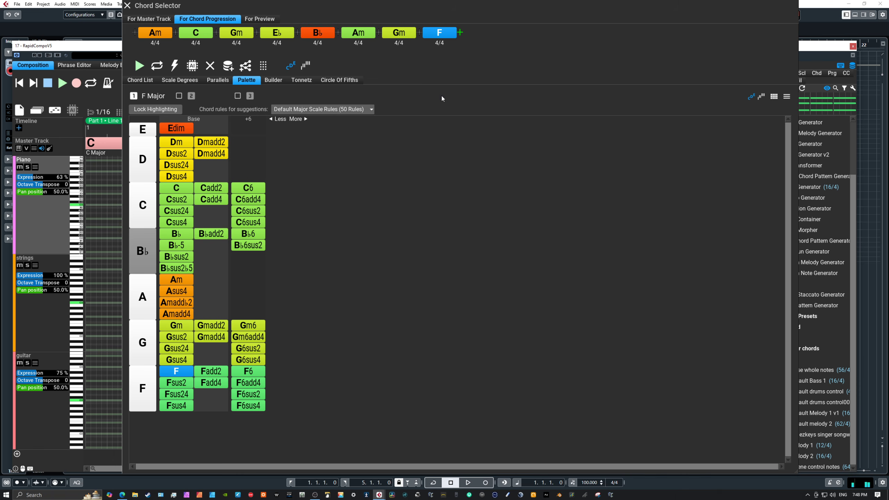
{"action": "left_click", "coordinate": [156, 34]}
{"action": "left_click", "coordinate": [196, 33]}
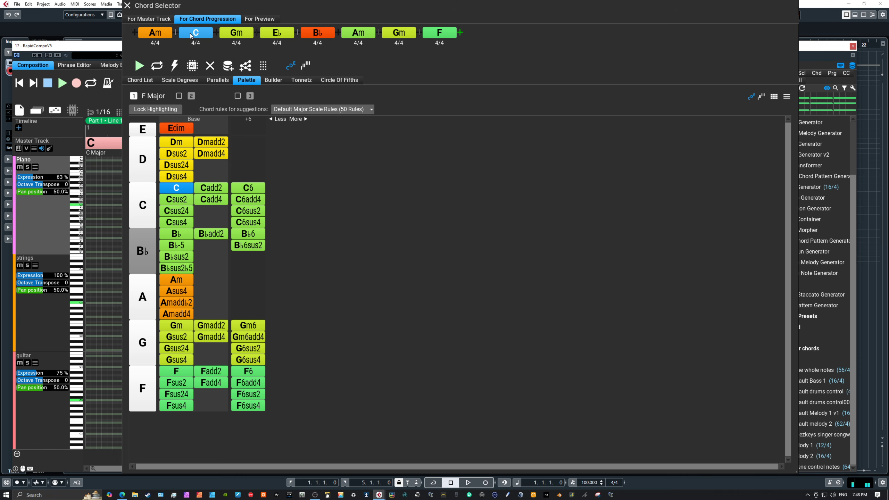
{"action": "left_click", "coordinate": [234, 34]}
{"action": "left_click", "coordinate": [277, 34]}
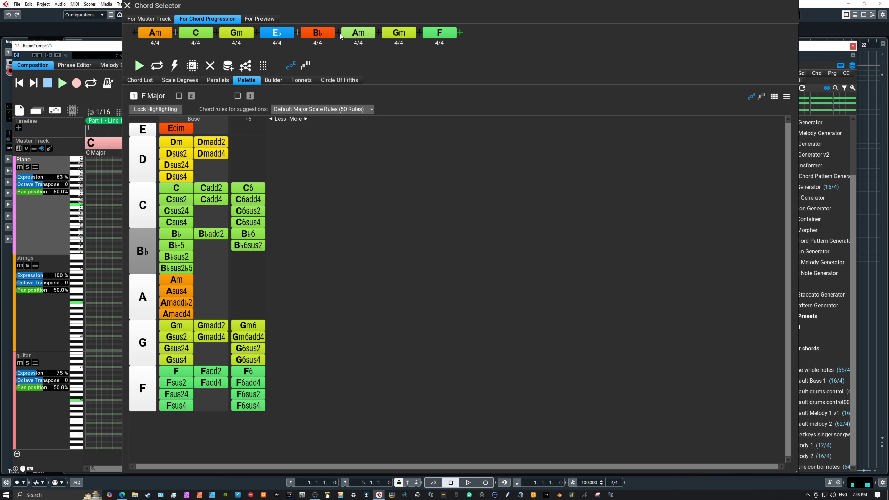
{"action": "left_click", "coordinate": [323, 34]}
{"action": "left_click", "coordinate": [358, 33]}
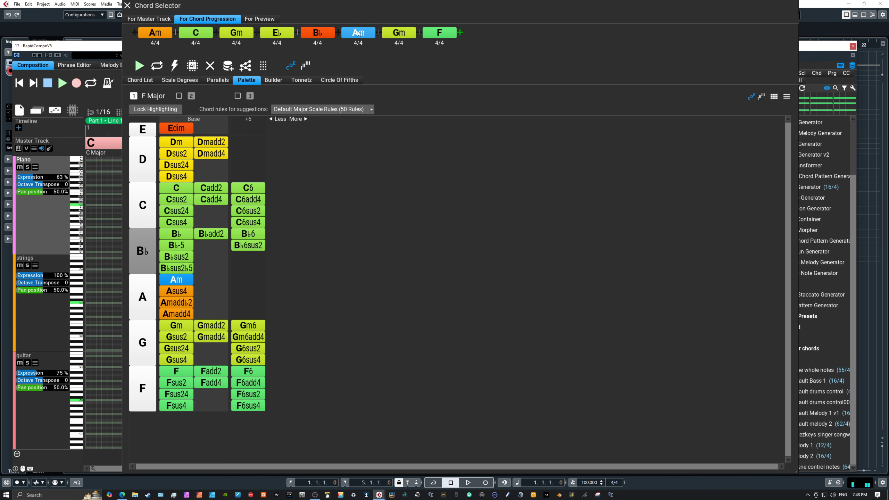
{"action": "left_click", "coordinate": [398, 33]}
{"action": "left_click", "coordinate": [452, 35]}
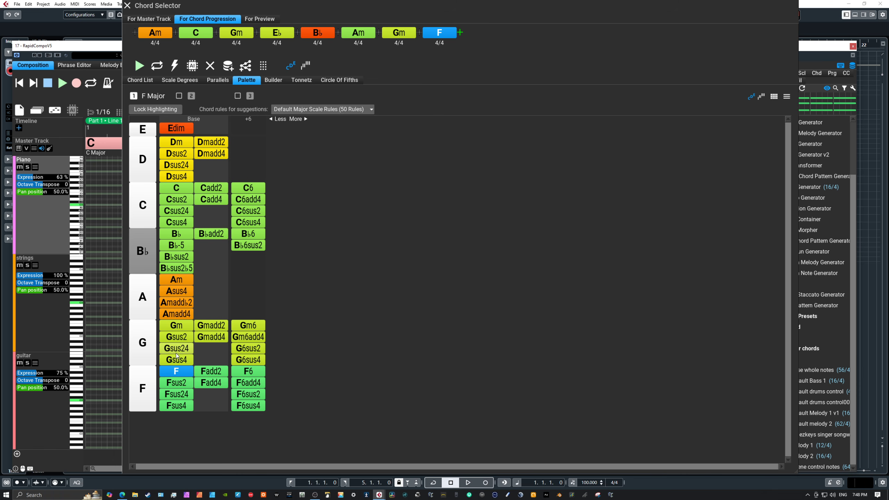
Expand the palette with the +7, +9 and +11 chord columns
{"action": "left_click", "coordinate": [305, 118]}
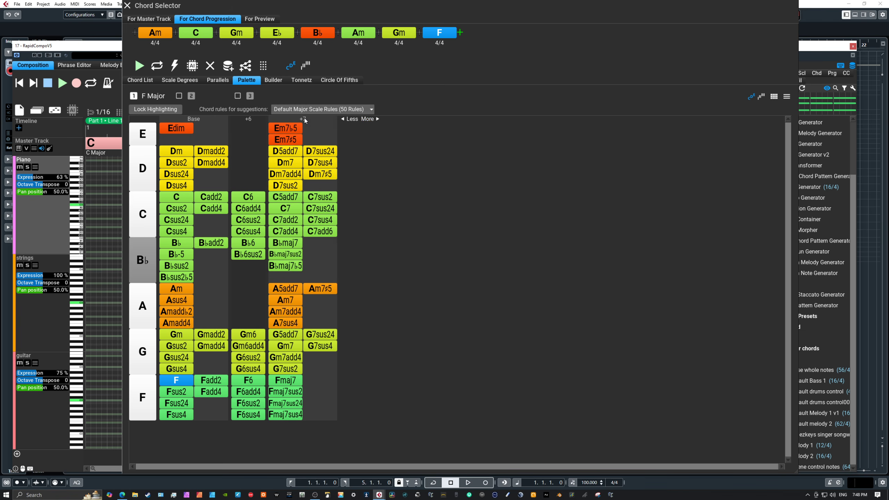
{"action": "left_click", "coordinate": [377, 119]}
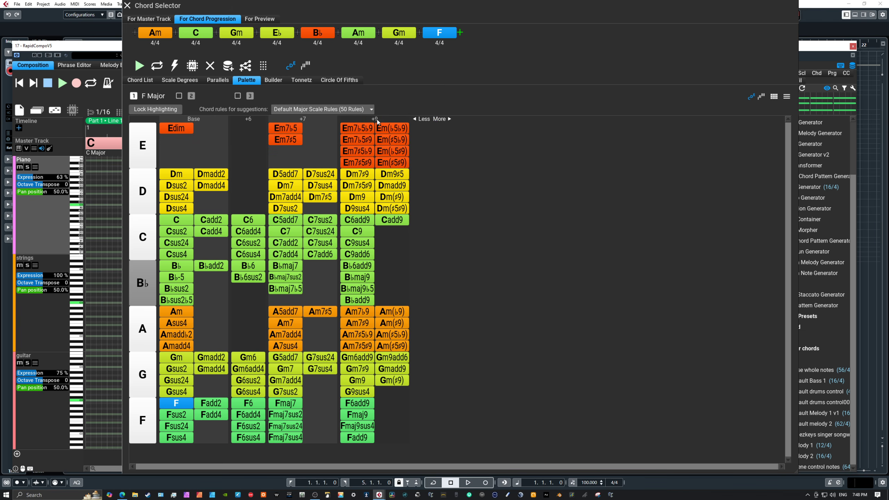
{"action": "left_click", "coordinate": [449, 120]}
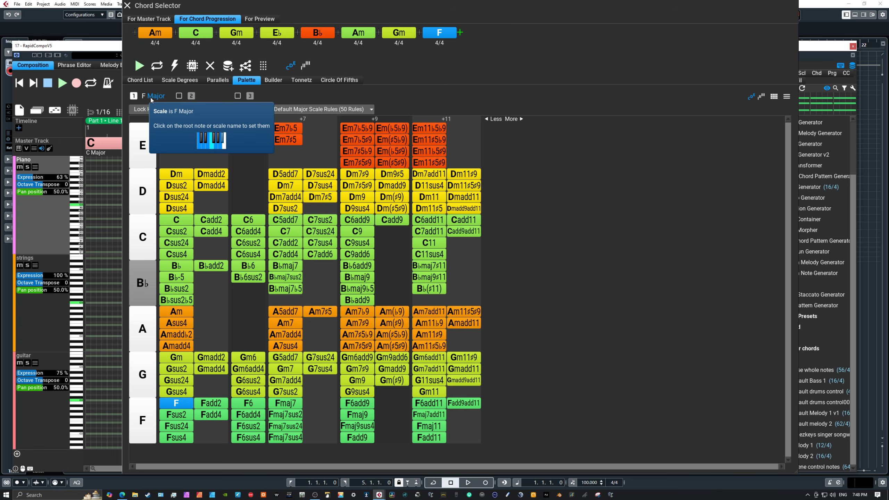
Enable reference scale #2 and set it to D Minor
{"action": "left_click", "coordinate": [179, 96]}
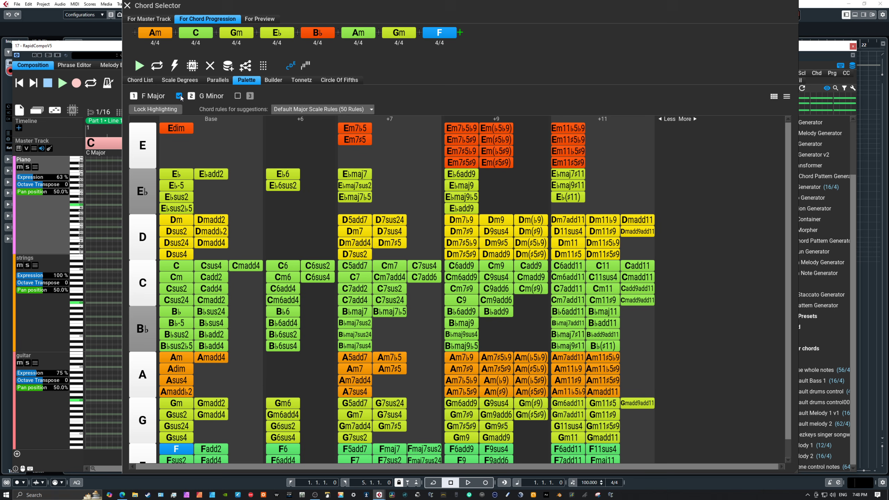
{"action": "left_click", "coordinate": [202, 96]}
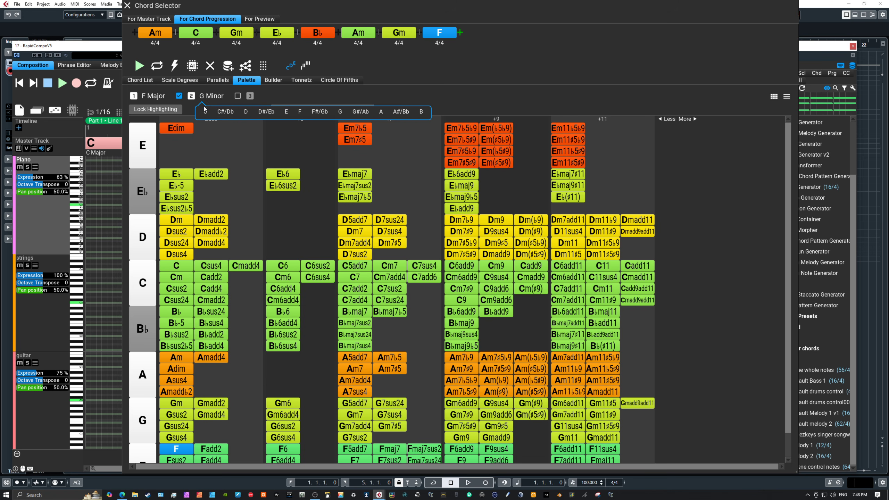
{"action": "left_click", "coordinate": [246, 112]}
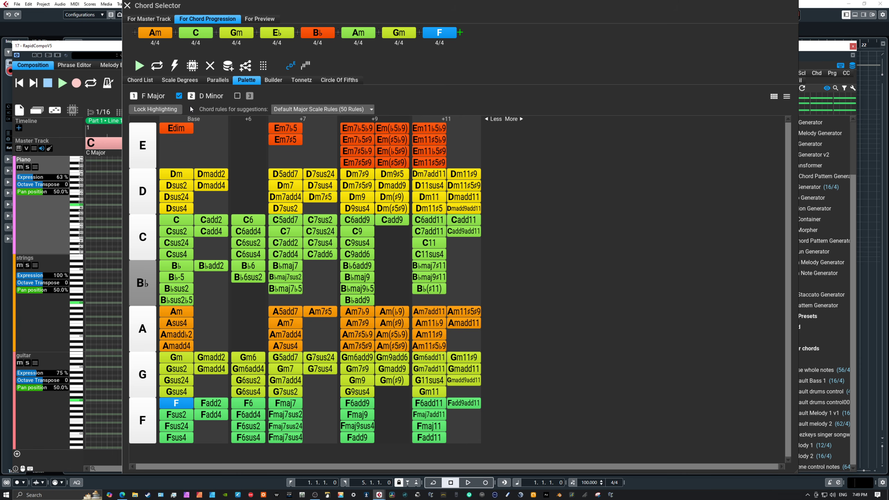
Set reference scale #1 to C Major and reference scale #2 to C Minor to combine both scales' chords in the palette
{"action": "left_click", "coordinate": [145, 97]}
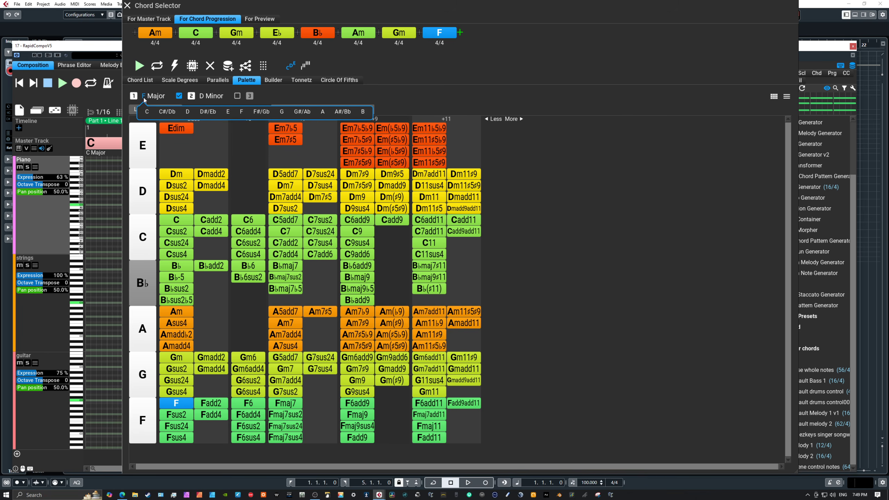
{"action": "left_click", "coordinate": [146, 112]}
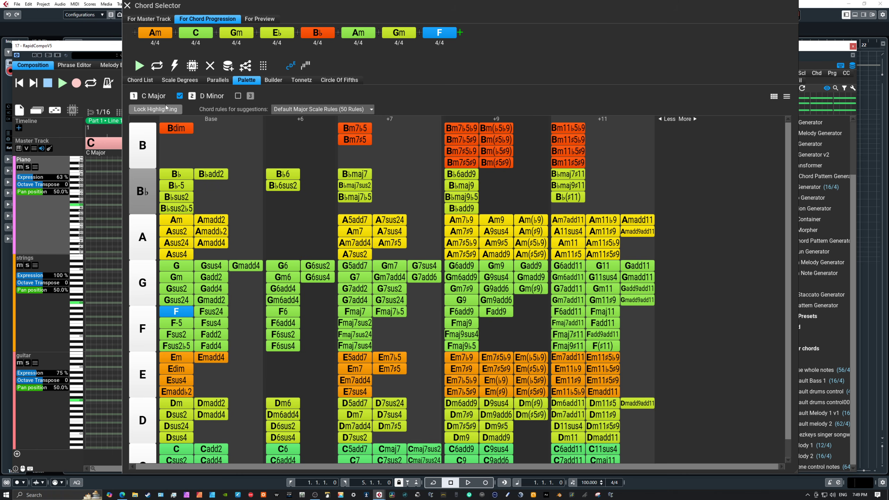
{"action": "left_click", "coordinate": [203, 96]}
{"action": "left_click", "coordinate": [205, 112]}
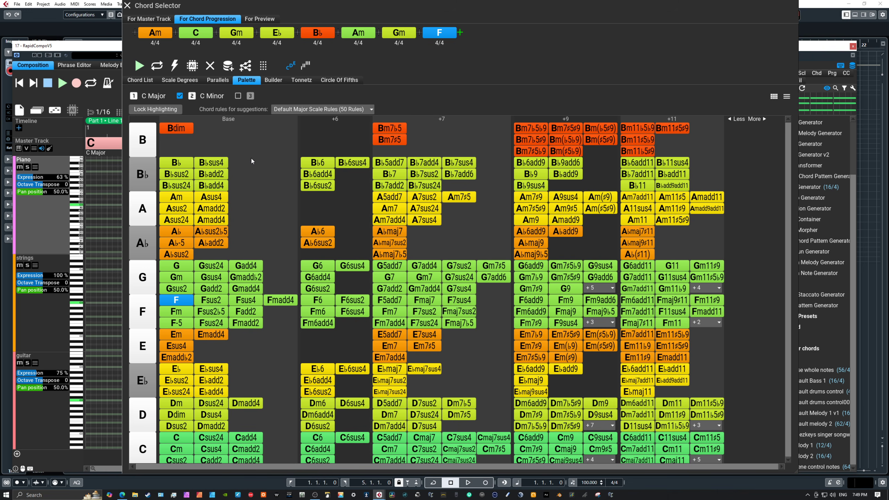
{"action": "scroll", "coordinate": [250, 159], "scroll_direction": "down", "scroll_amount": 1}
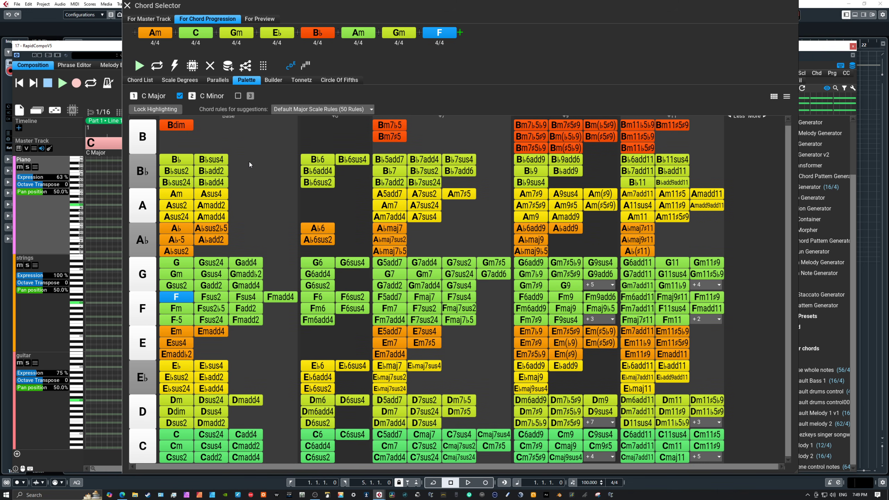
Disable reference scale #2 and highlight the notes and chords of C Major
{"action": "left_click", "coordinate": [180, 96]}
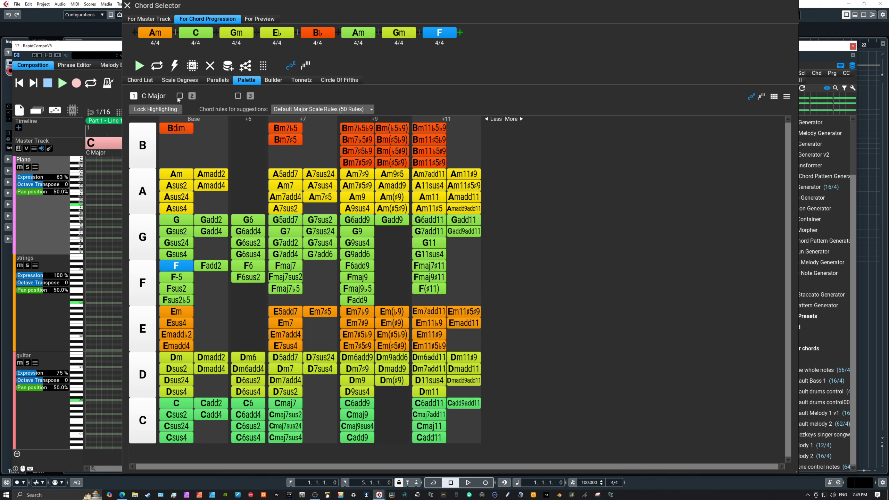
{"action": "left_click", "coordinate": [136, 98]}
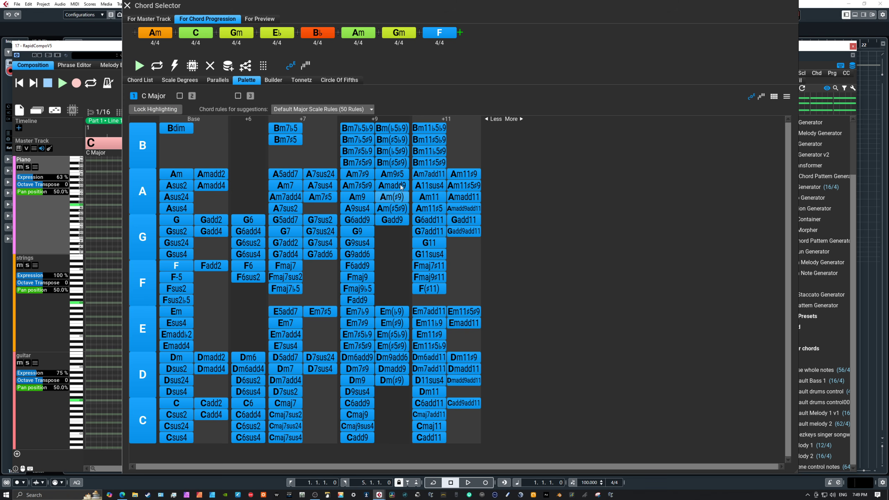
Turn off the C Major highlighting and audition the G, Am, Em and C triads as the progression's last chord
{"action": "left_click", "coordinate": [134, 96]}
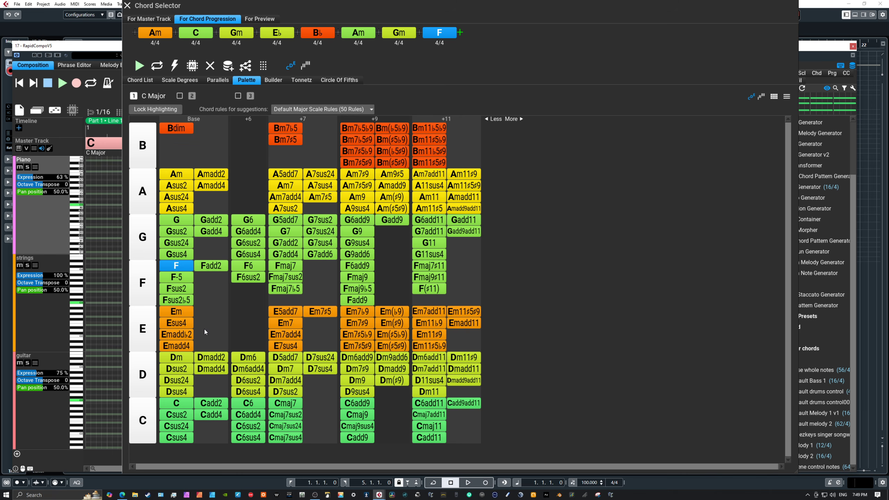
{"action": "left_click", "coordinate": [175, 220]}
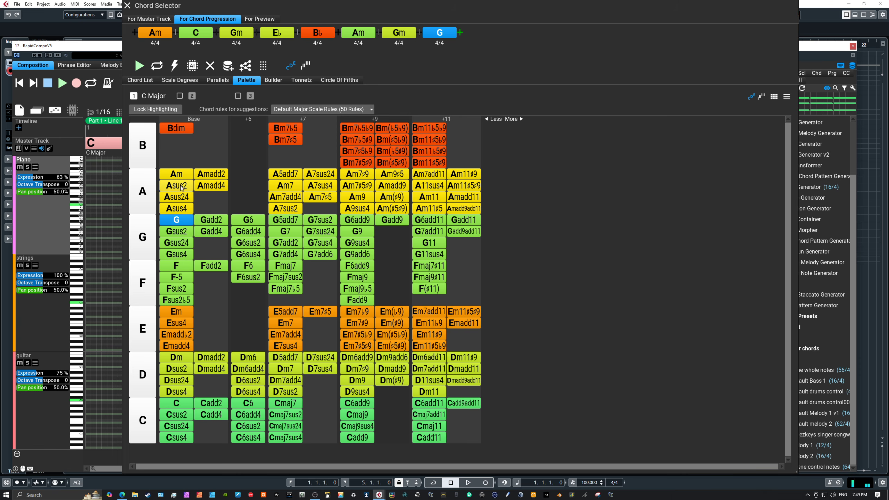
{"action": "left_click", "coordinate": [181, 175]}
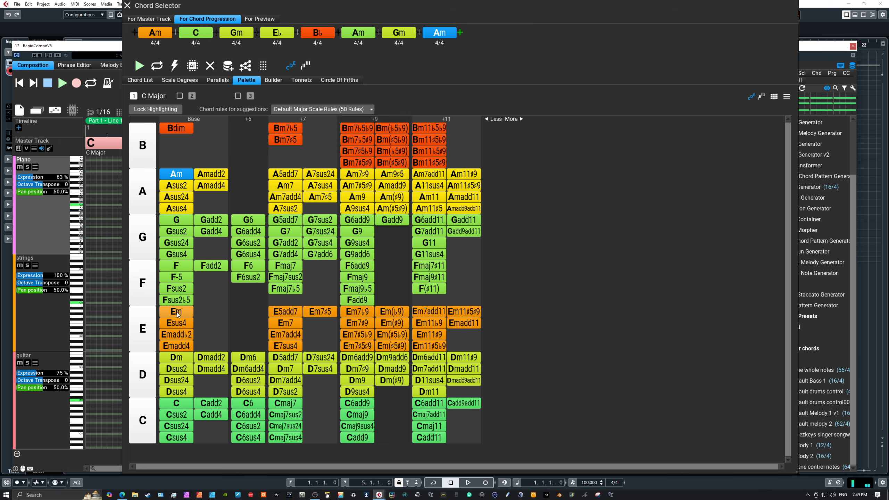
{"action": "left_click", "coordinate": [176, 312]}
{"action": "left_click", "coordinate": [177, 404]}
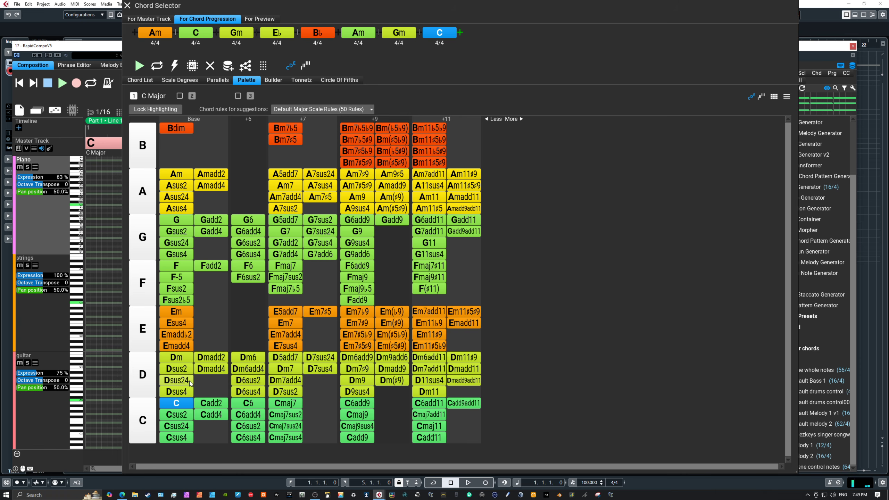
Try G, Dm, C and F from the palette in the progression's last chord slot
{"action": "left_click", "coordinate": [178, 219]}
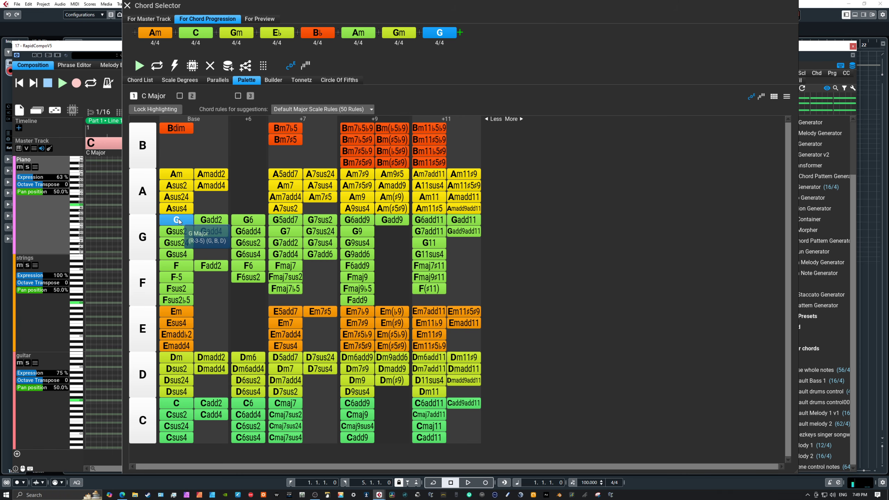
{"action": "left_click", "coordinate": [286, 322]}
{"action": "left_click", "coordinate": [178, 357]}
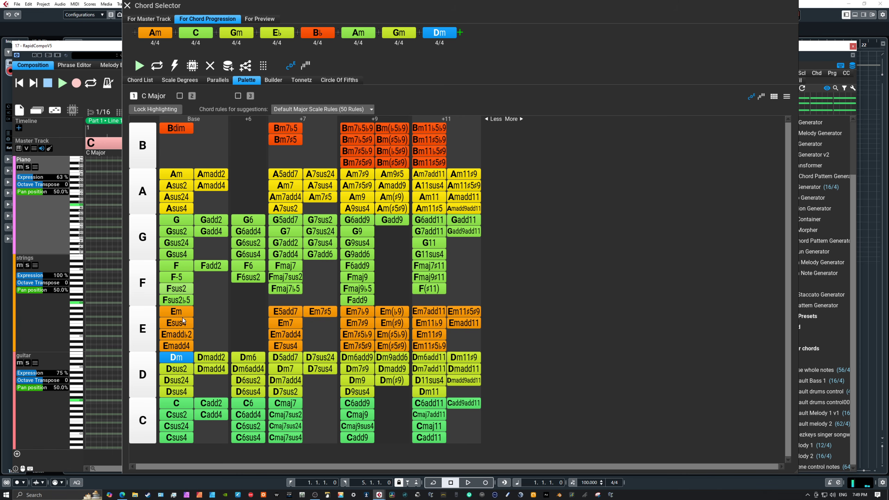
{"action": "left_click", "coordinate": [178, 404]}
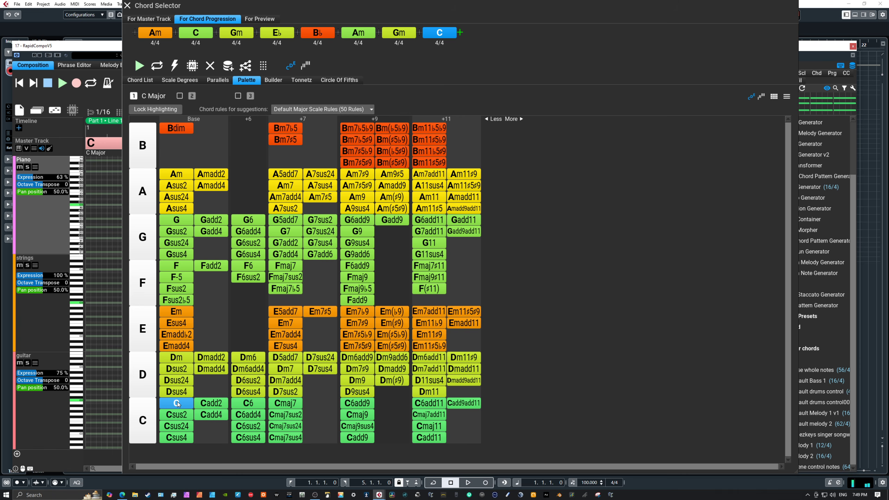
{"action": "left_click", "coordinate": [286, 408]}
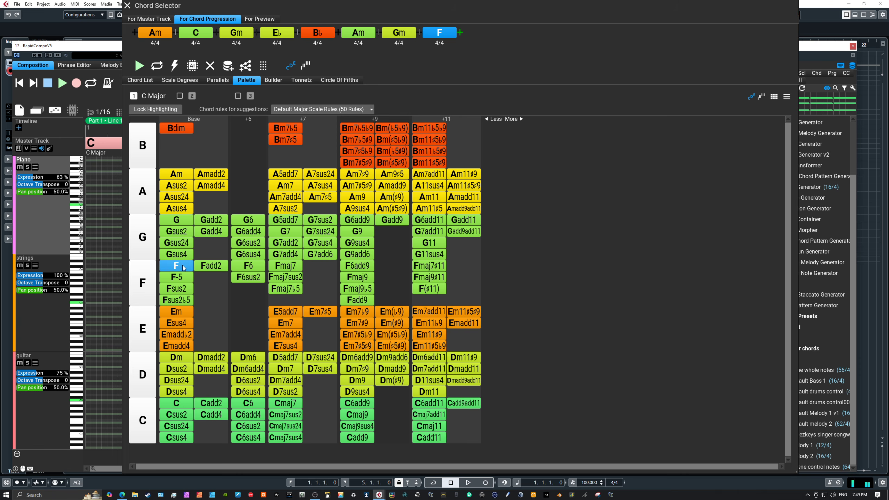
Audition G7sus2, Am, Bdim, C and Em as the progression's last chord
{"action": "left_click", "coordinate": [320, 222]}
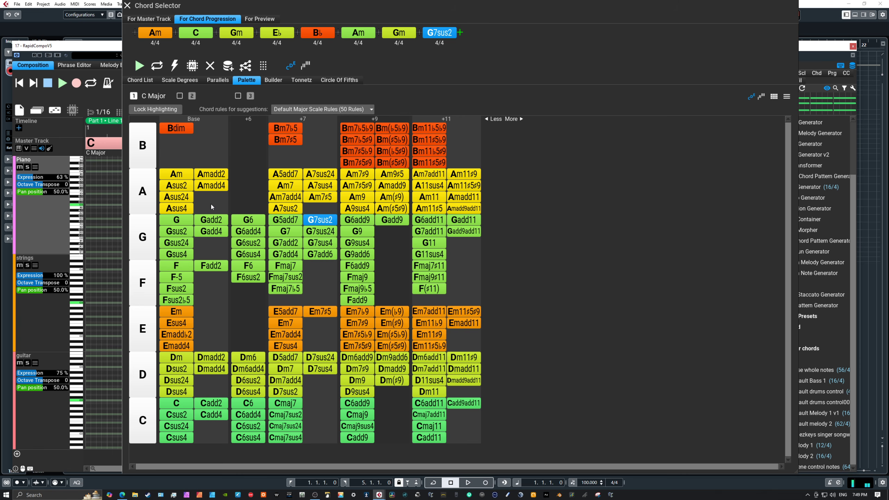
{"action": "left_click", "coordinate": [182, 177]}
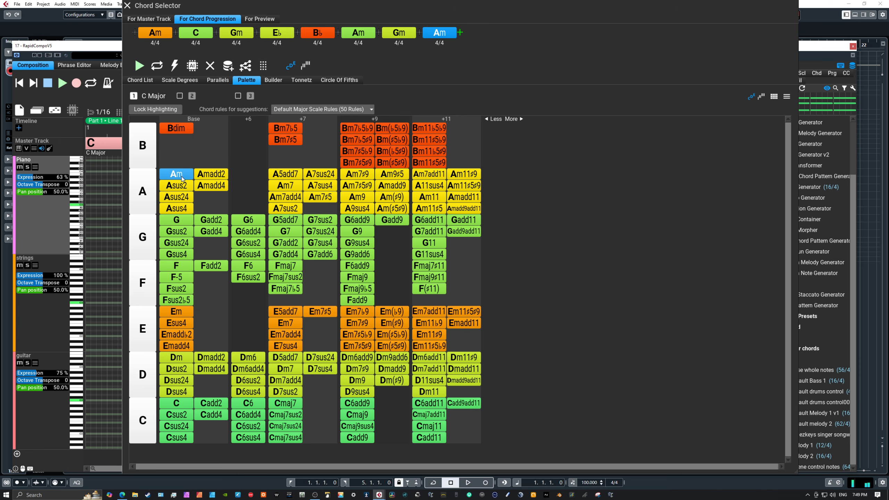
{"action": "left_click", "coordinate": [179, 129]}
{"action": "left_click", "coordinate": [184, 402]}
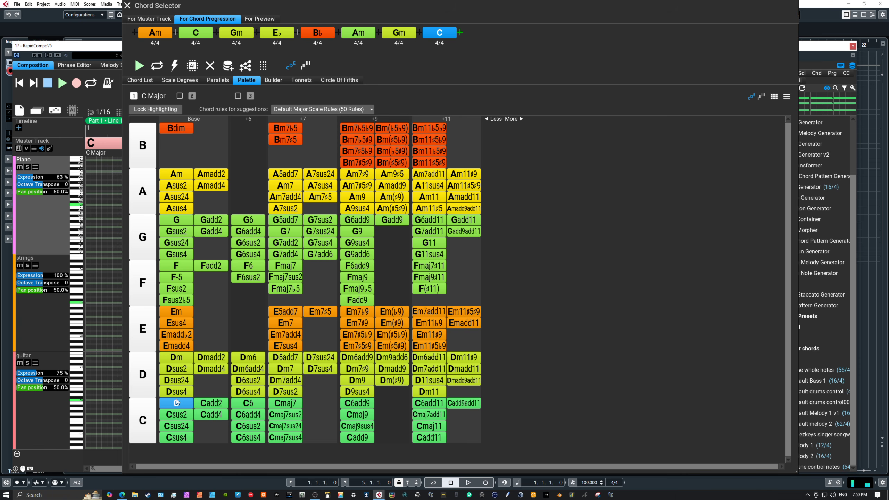
{"action": "left_click", "coordinate": [179, 311]}
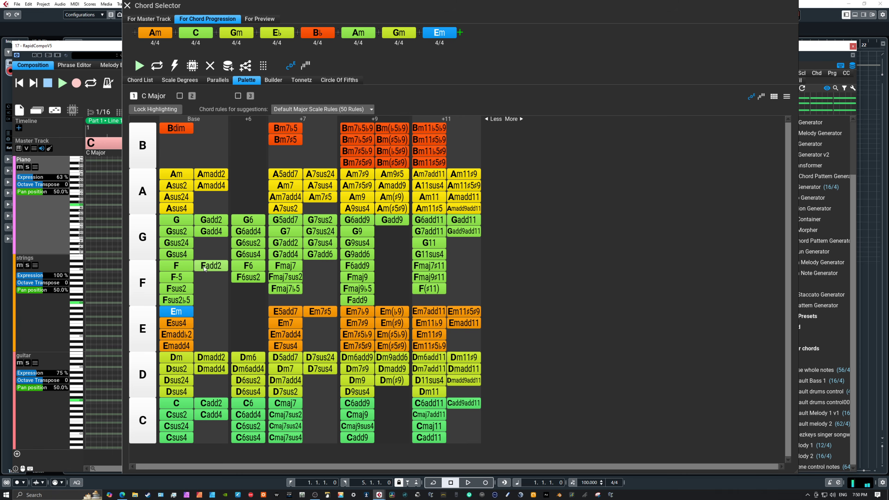
Try G as the last chord, and with reference scale #2 (C Minor) enabled, replace it with Fm
{"action": "left_click", "coordinate": [178, 219]}
{"action": "left_click", "coordinate": [180, 96]}
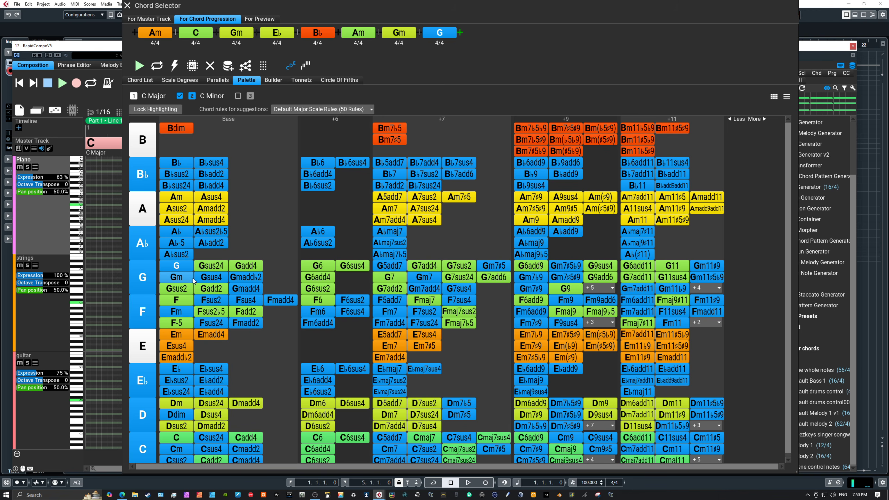
{"action": "left_click", "coordinate": [180, 311]}
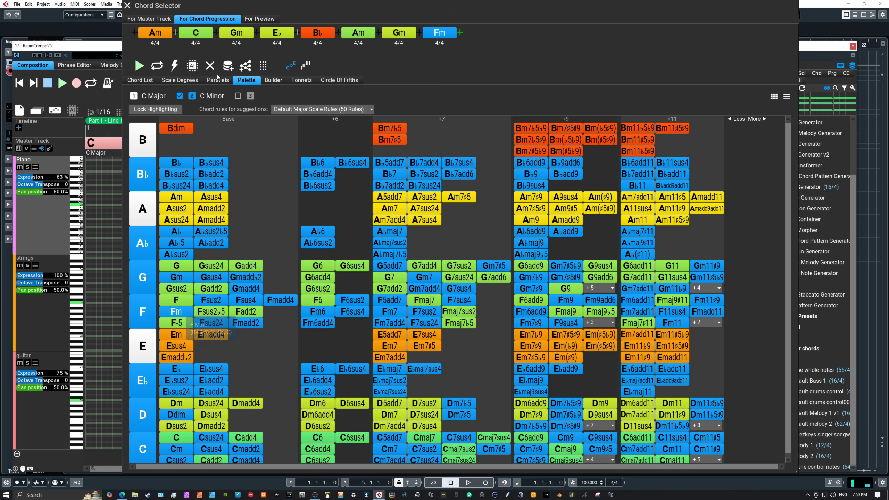
Select every chord in the progression, from the first Am to the last Fm, and delete them all
{"action": "left_click", "coordinate": [158, 35]}
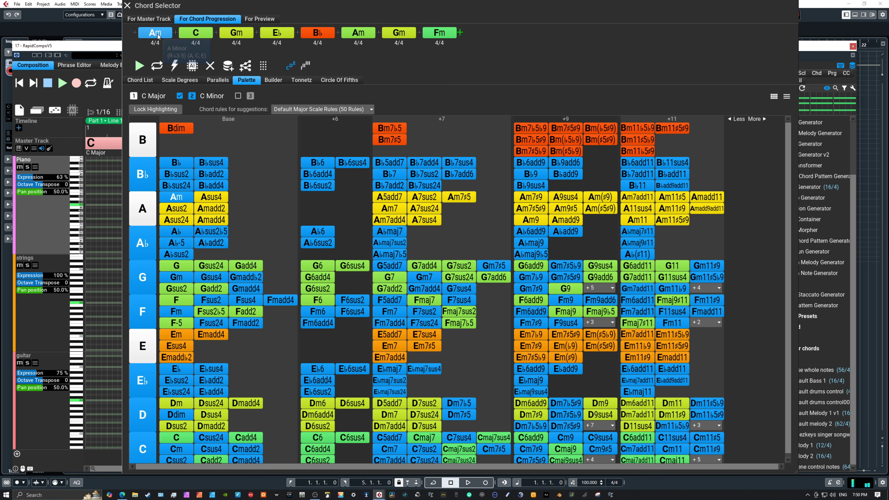
{"action": "left_click", "coordinate": [438, 33], "text": "shift"}
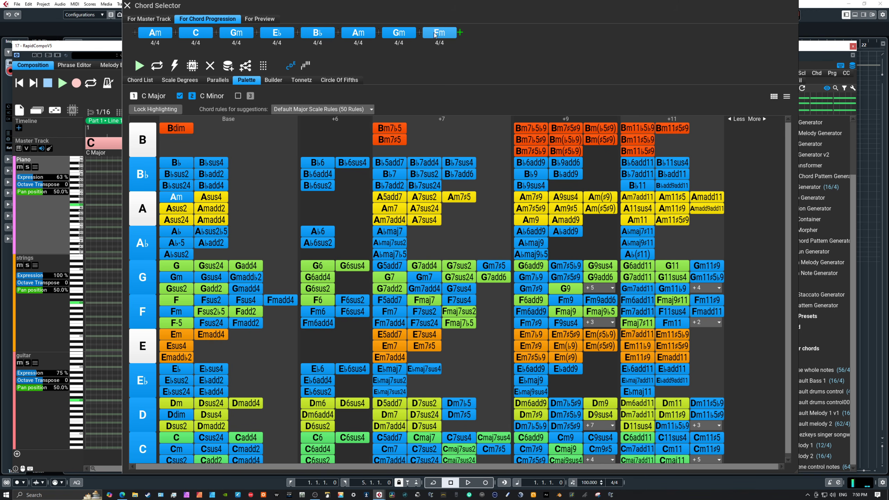
{"action": "right_click", "coordinate": [435, 35]}
{"action": "left_click", "coordinate": [451, 52]}
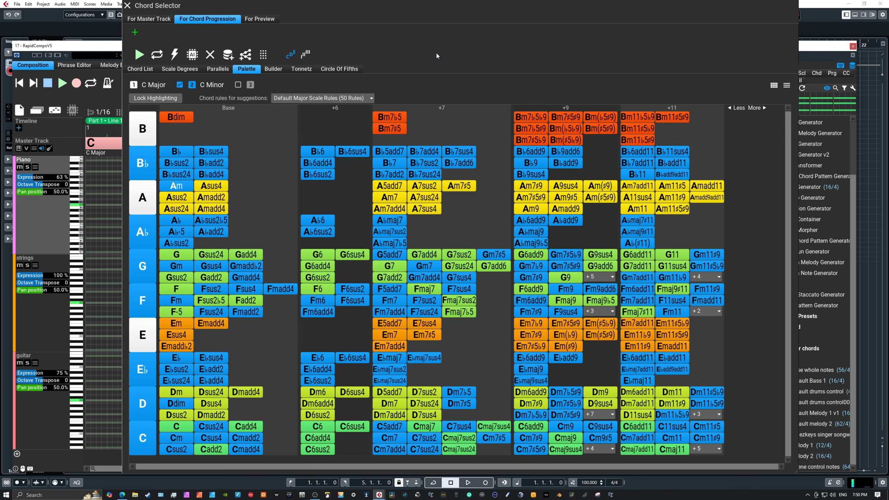
Disable reference scale #2 and build a new progression of C, F6, Em and G from C Major
{"action": "left_click", "coordinate": [180, 85]}
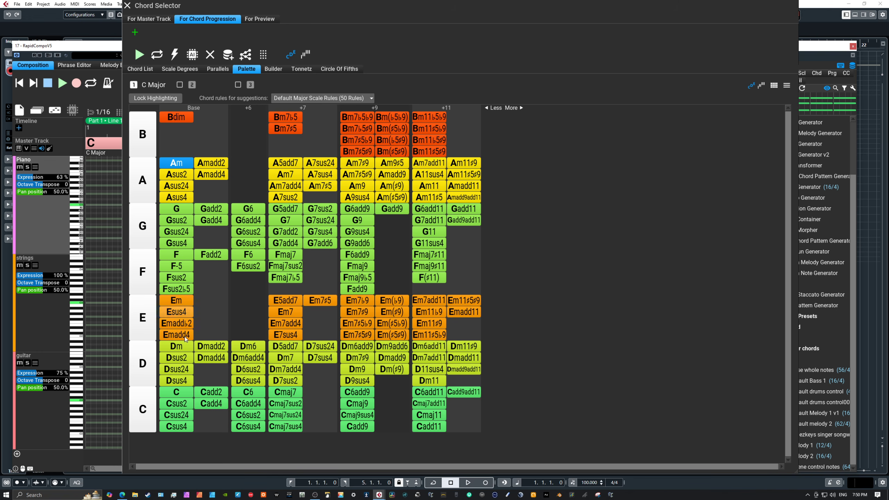
{"action": "left_click", "coordinate": [178, 403]}
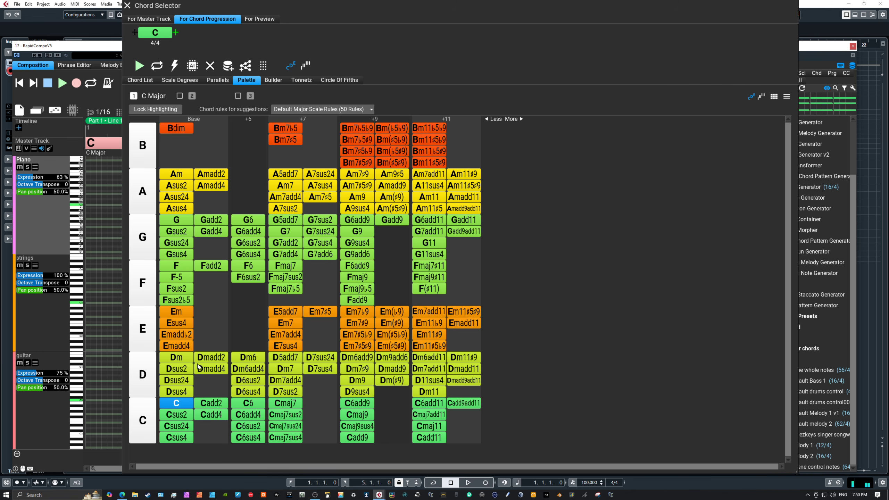
{"action": "left_click", "coordinate": [248, 265]}
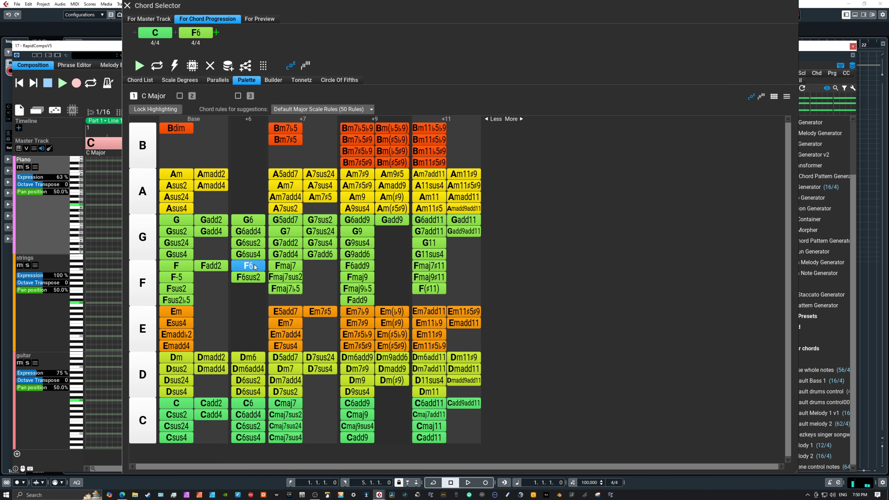
{"action": "left_click", "coordinate": [183, 311]}
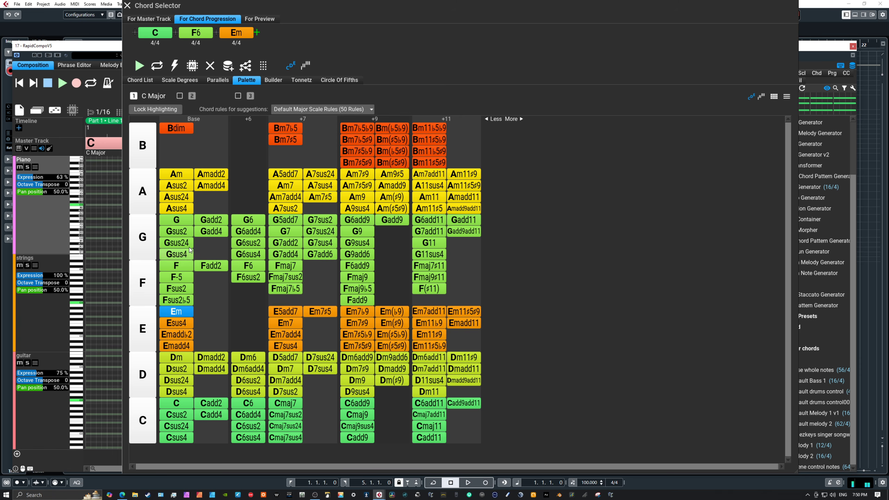
{"action": "left_click", "coordinate": [175, 222]}
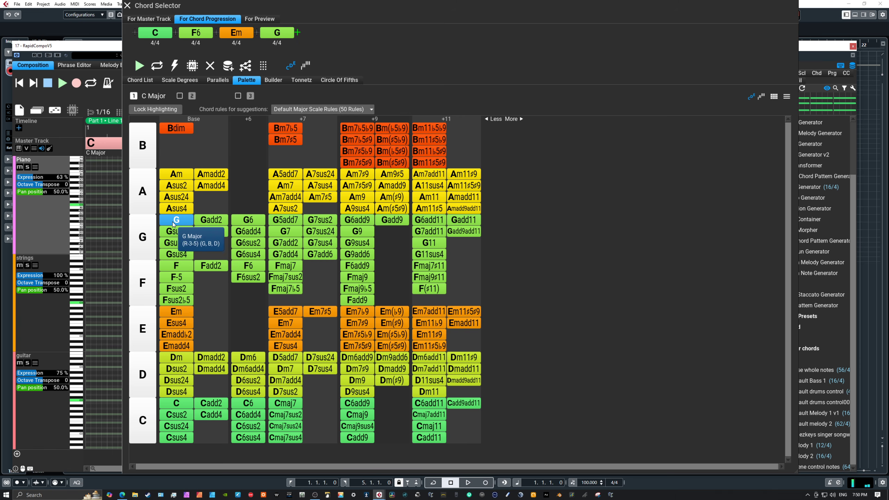
Enable reference scale #2 (C Minor) and append Fm, B♭ and C to the progression
{"action": "left_click", "coordinate": [180, 96]}
{"action": "left_click", "coordinate": [192, 96]}
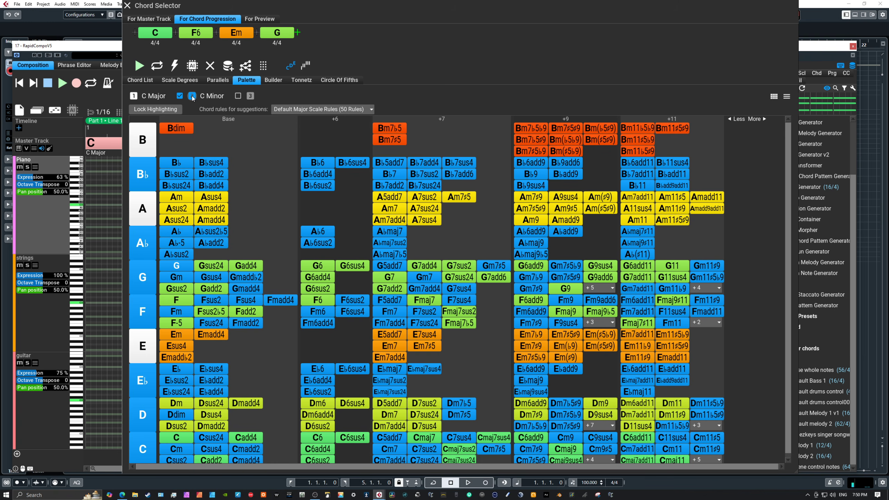
{"action": "left_click", "coordinate": [181, 313]}
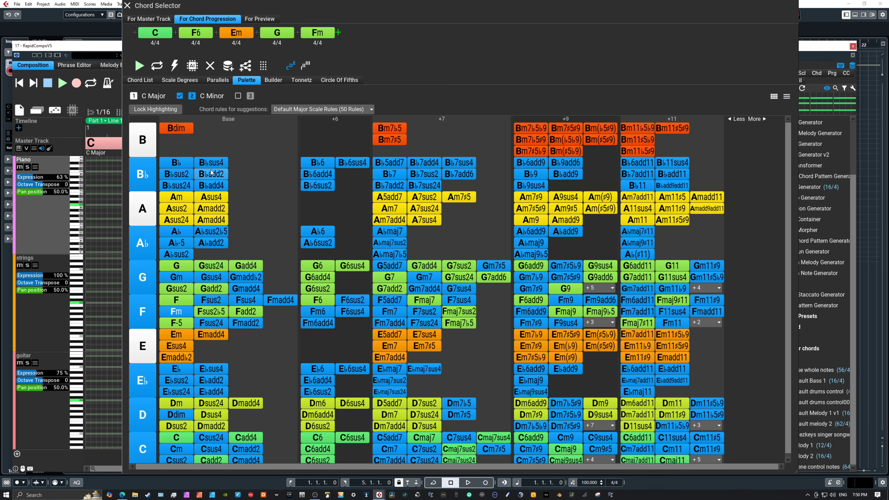
{"action": "left_click", "coordinate": [179, 164]}
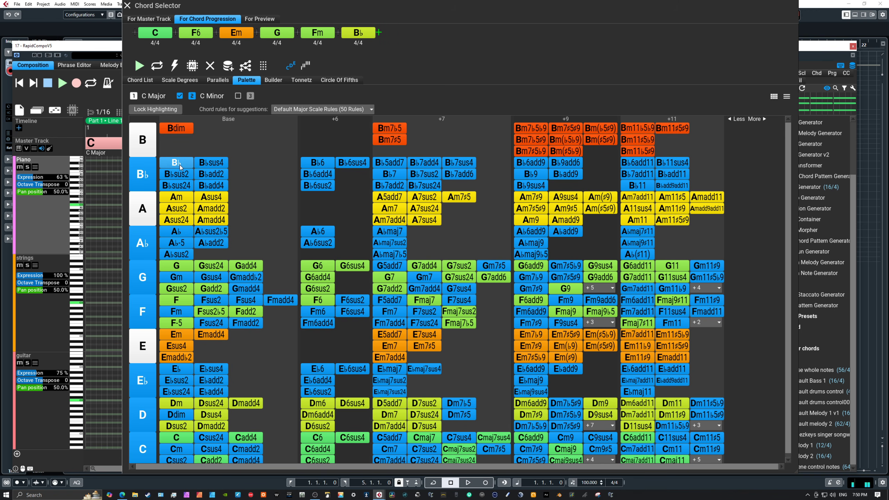
{"action": "left_click", "coordinate": [176, 438]}
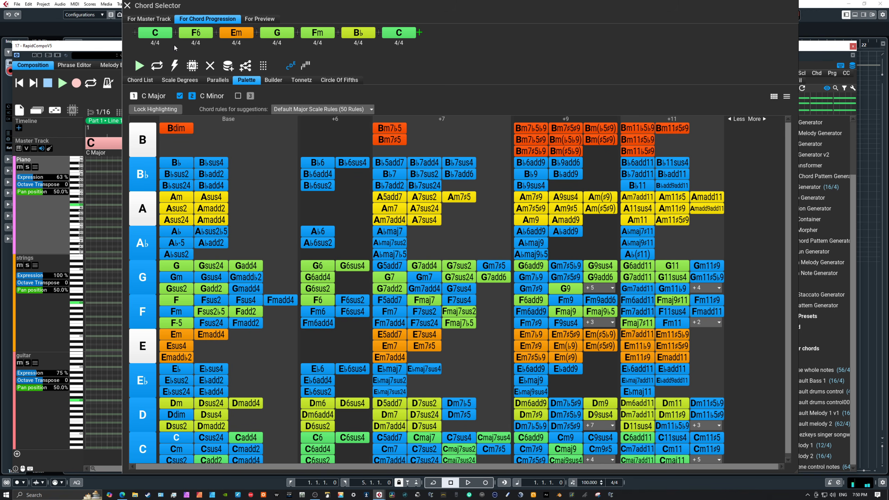
Audition the progression chord by chord from F6 through Em, G, Fm and B♭ to the final C
{"action": "left_click", "coordinate": [210, 33]}
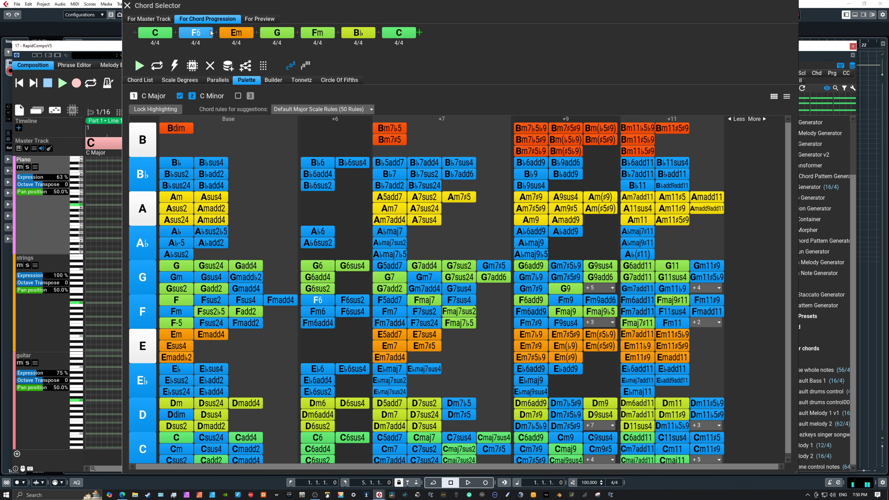
{"action": "left_click", "coordinate": [237, 33]}
{"action": "left_click", "coordinate": [277, 33]}
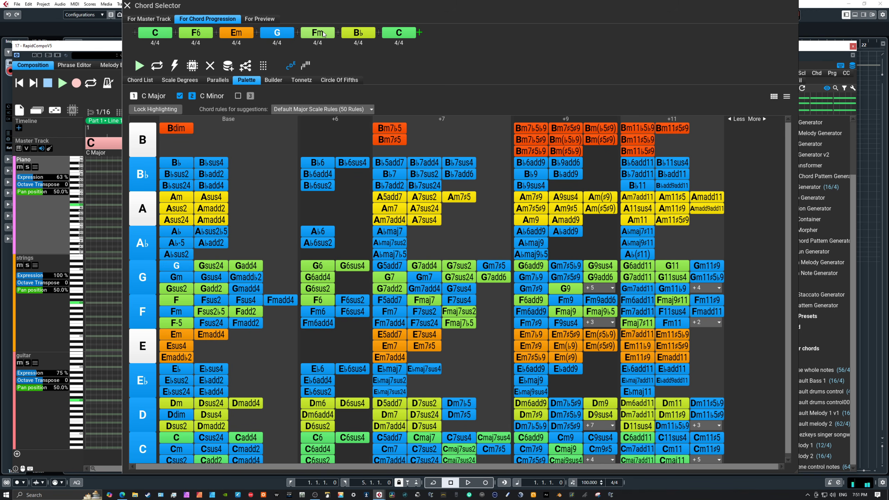
{"action": "left_click", "coordinate": [323, 34]}
{"action": "left_click", "coordinate": [356, 34]}
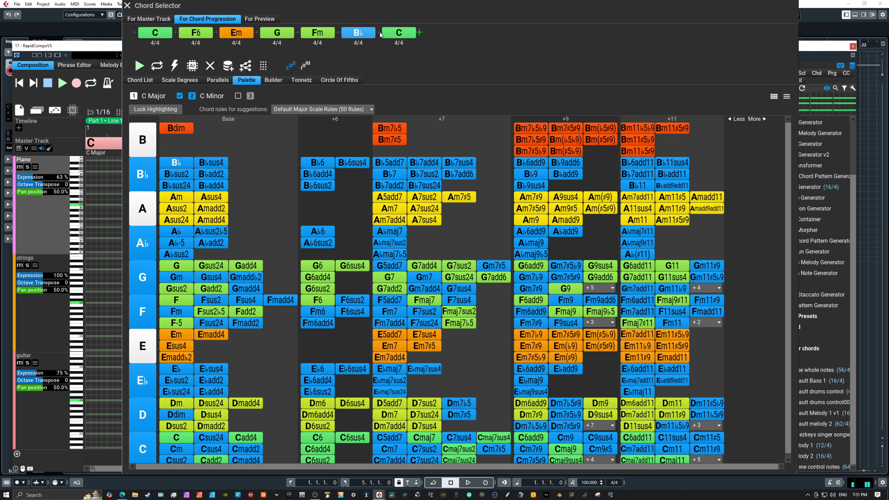
{"action": "left_click", "coordinate": [402, 33]}
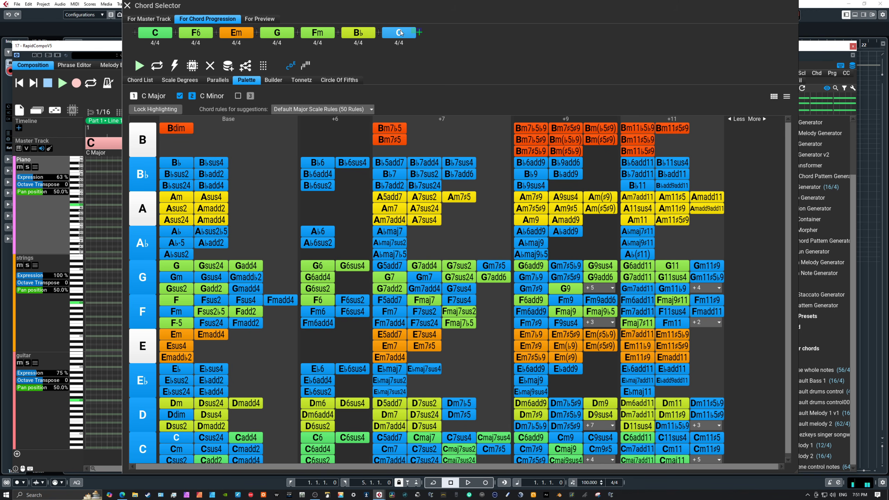
Replace the progression's B♭ with A♭ and audition the chords from G to the final C
{"action": "left_click", "coordinate": [356, 34]}
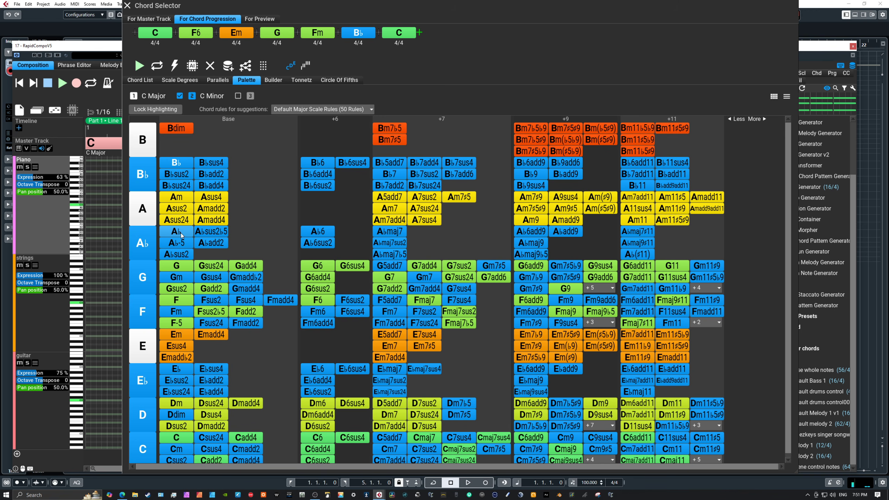
{"action": "left_click", "coordinate": [181, 233]}
{"action": "left_click", "coordinate": [277, 32]}
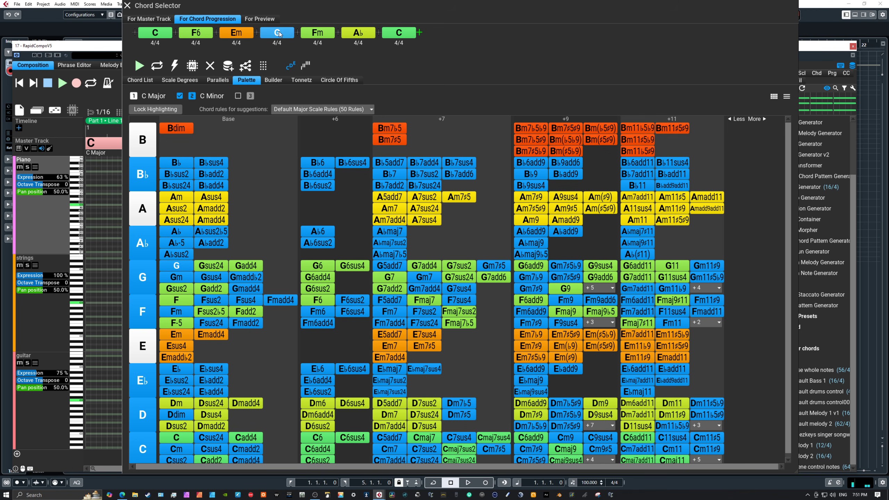
{"action": "left_click", "coordinate": [317, 32]}
{"action": "left_click", "coordinate": [358, 33]}
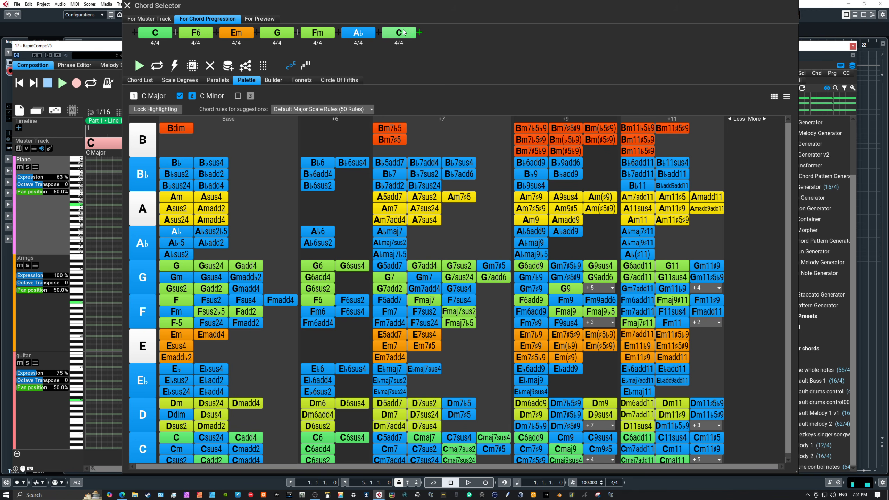
{"action": "left_click", "coordinate": [399, 33]}
Audition the whole progression chord by chord: C, F6, Em, G, Fm, A♭ and the final C
{"action": "left_click", "coordinate": [169, 36]}
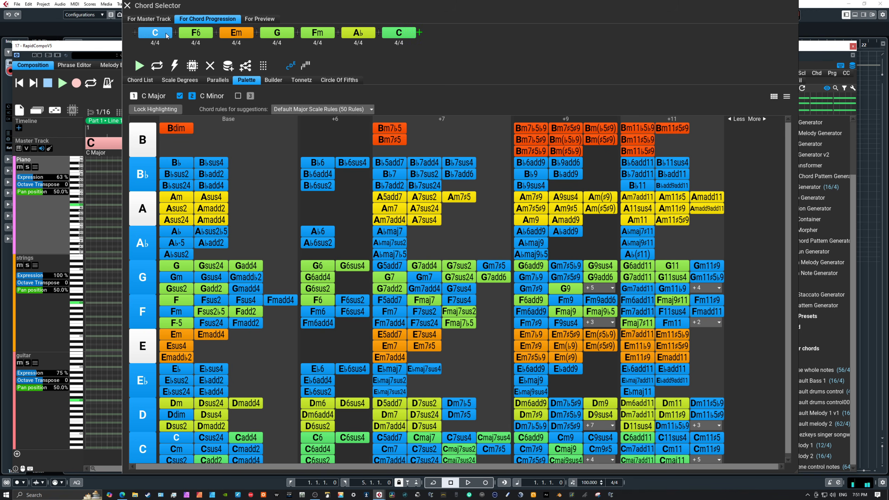
{"action": "left_click", "coordinate": [205, 35]}
{"action": "left_click", "coordinate": [236, 32]}
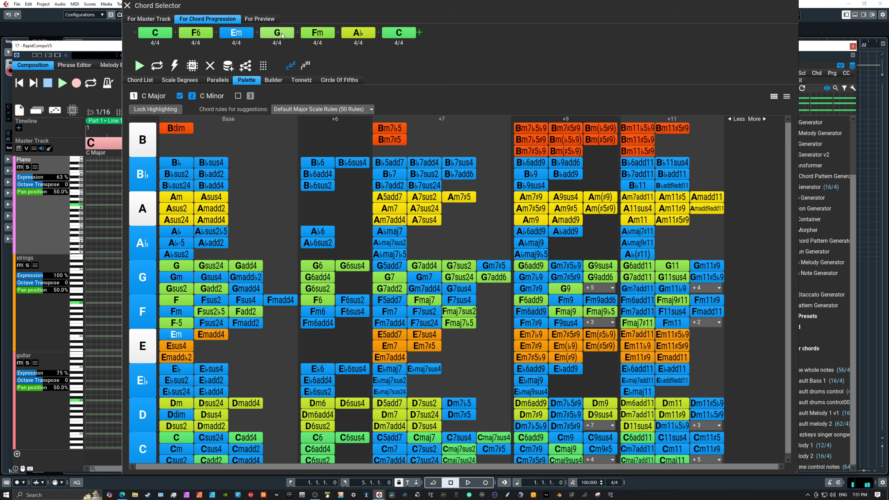
{"action": "left_click", "coordinate": [277, 32]}
{"action": "left_click", "coordinate": [319, 33]}
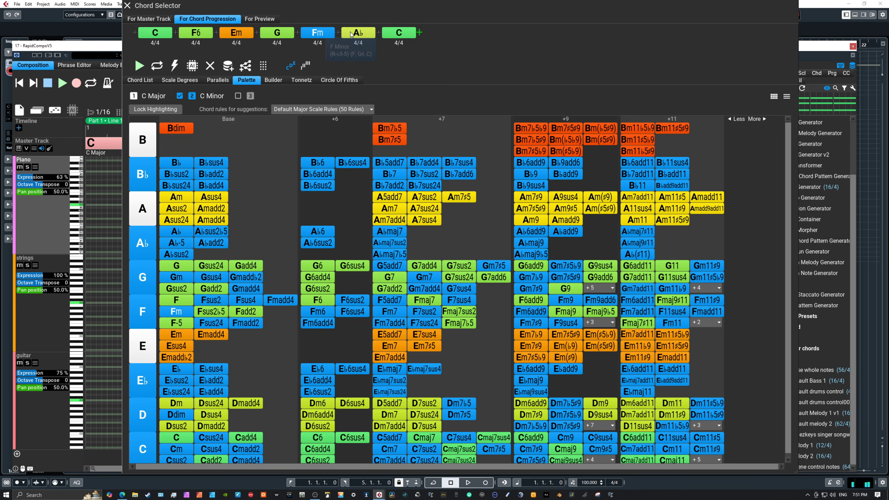
{"action": "left_click", "coordinate": [357, 33]}
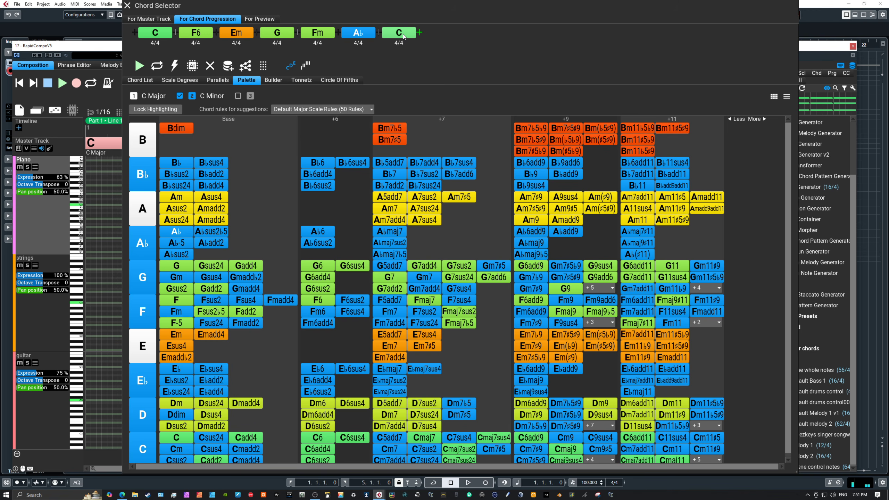
{"action": "left_click", "coordinate": [403, 35]}
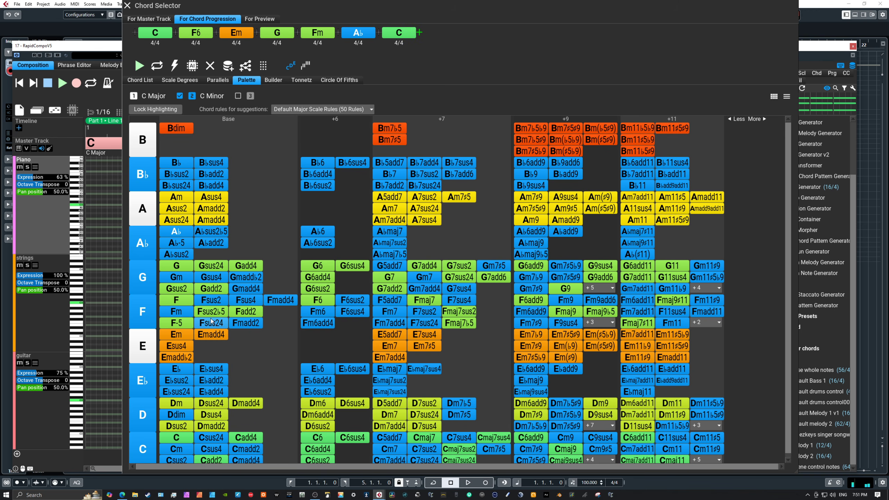
Replace the progression's A♭ with Ddim and audition the revised progression through to the final C
{"action": "left_click", "coordinate": [176, 414]}
{"action": "left_click", "coordinate": [398, 34]}
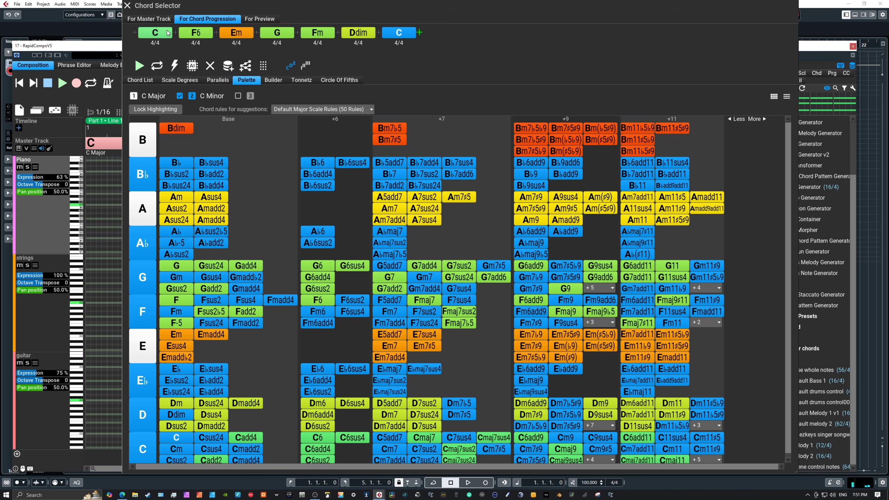
{"action": "left_click", "coordinate": [167, 33]}
{"action": "left_click", "coordinate": [236, 32]}
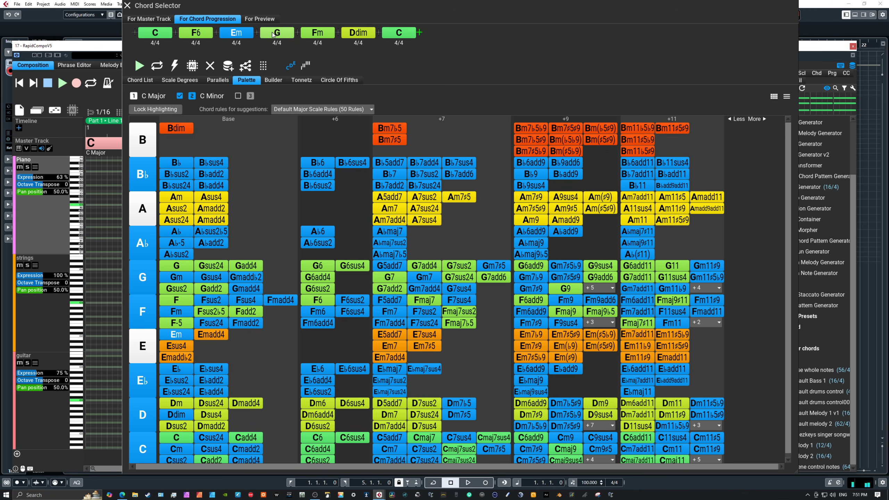
{"action": "left_click", "coordinate": [274, 34]}
{"action": "left_click", "coordinate": [317, 34]}
{"action": "left_click", "coordinate": [362, 34]}
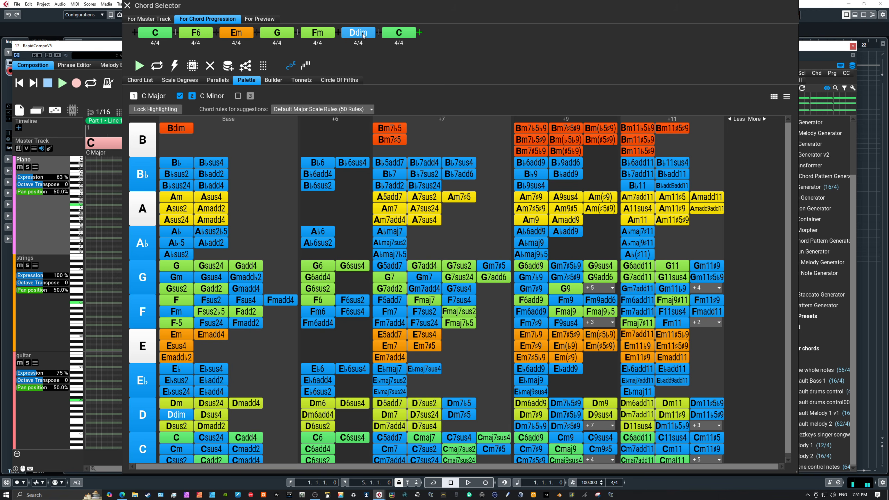
{"action": "left_click", "coordinate": [399, 33]}
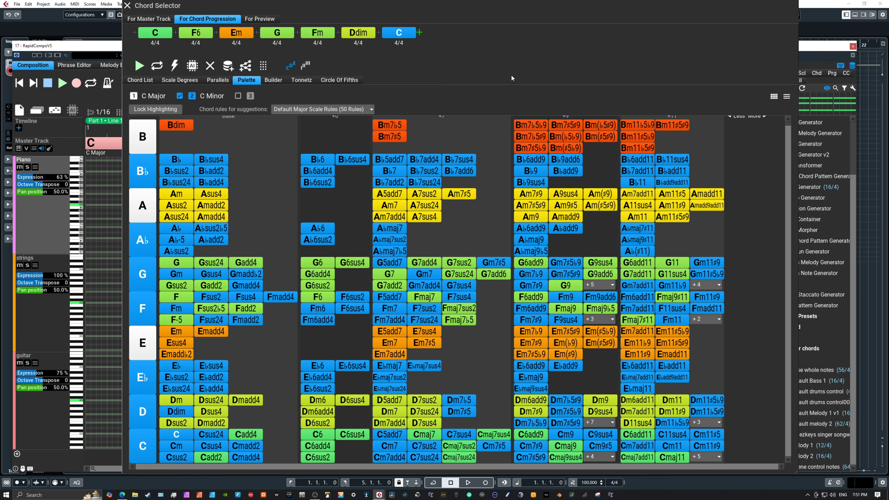
Enable reference scale #3 (C Major) and reduce the palette's extension columns to those up to +7
{"action": "left_click", "coordinate": [238, 96]}
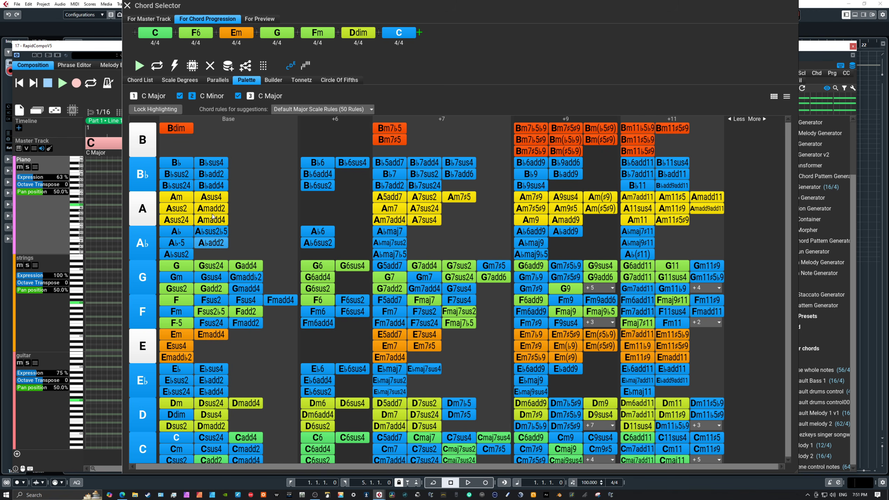
{"action": "left_click", "coordinate": [728, 121]}
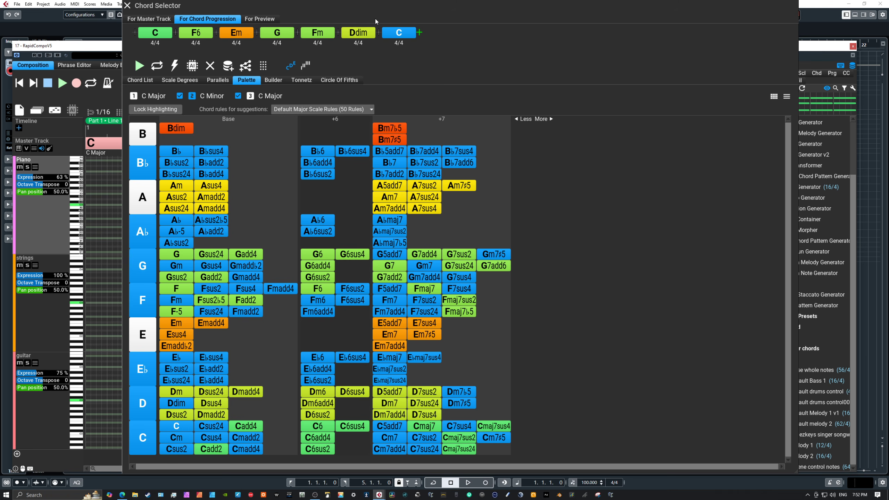
{"action": "mouse_move", "coordinate": [307, 4]}
{"action": "left_mouse_down"}
{"action": "mouse_move", "coordinate": [320, 38]}
{"action": "mouse_move", "coordinate": [319, 11]}
{"action": "left_mouse_up"}
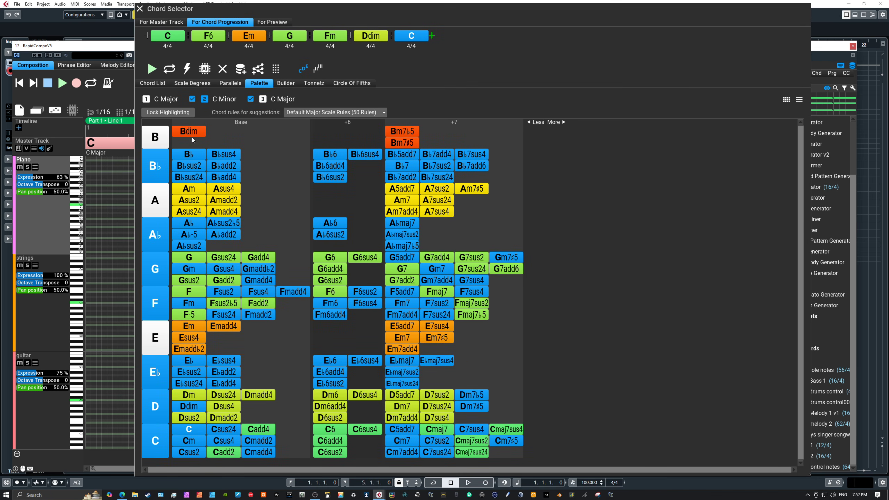
Disable reference scales #2 and #3 and clear the remaining scale highlighting, leaving only C Major in the palette
{"action": "left_click", "coordinate": [172, 99]}
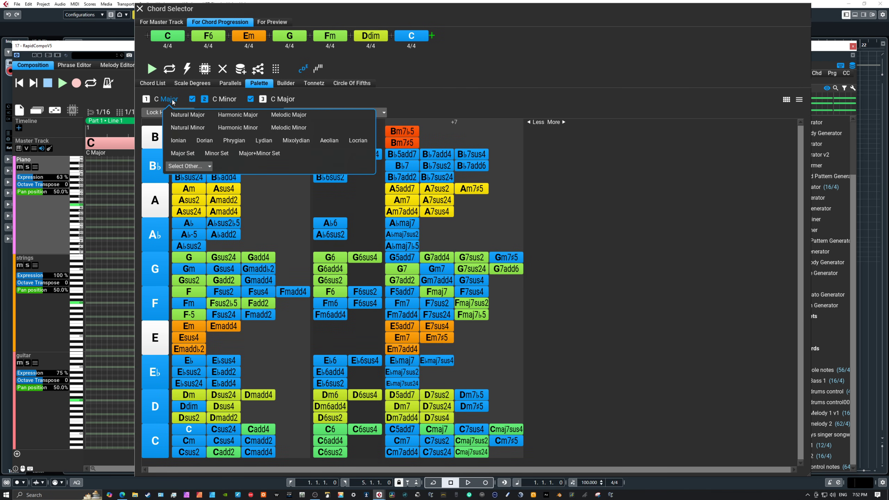
{"action": "left_click", "coordinate": [193, 101]}
{"action": "left_click", "coordinate": [192, 98]}
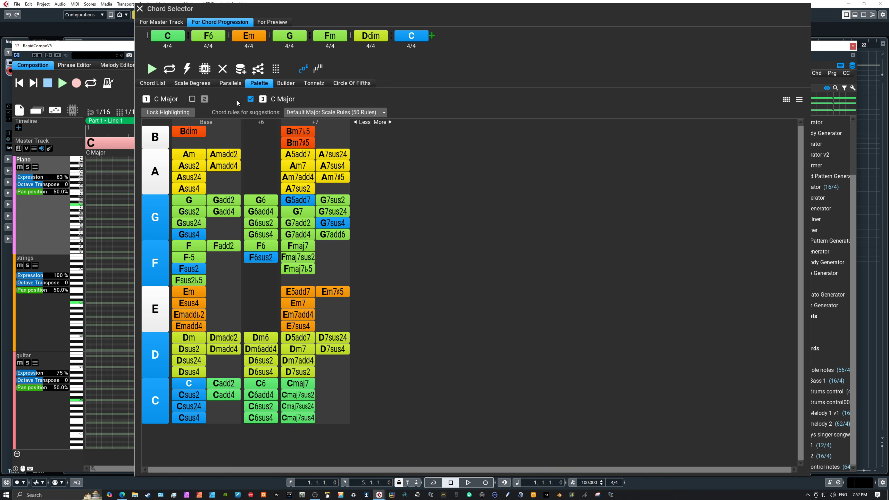
{"action": "left_click", "coordinate": [251, 99]}
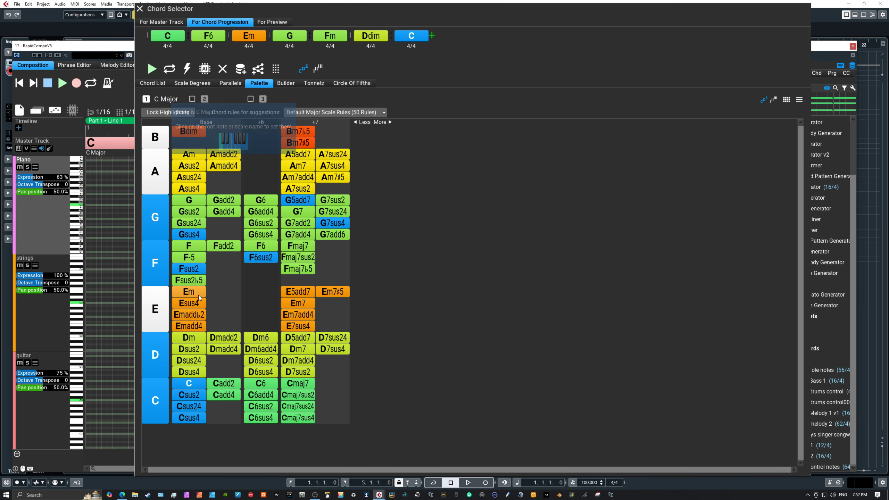
{"action": "left_click", "coordinate": [146, 101]}
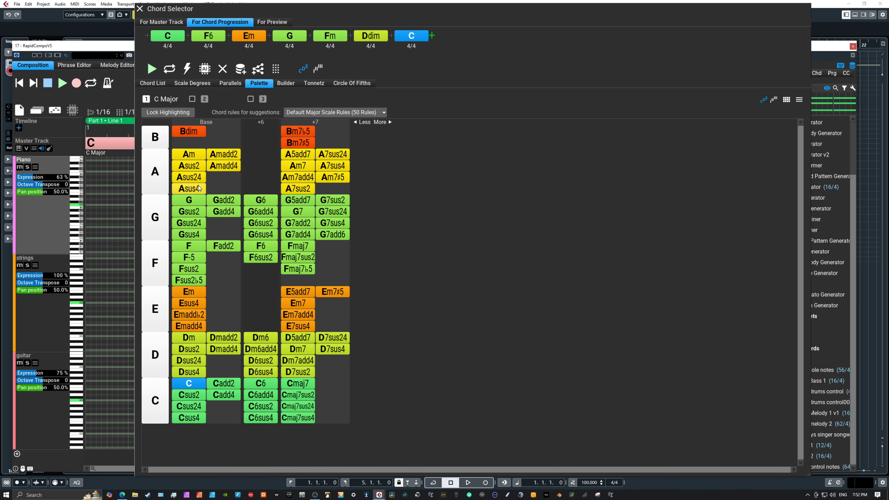
Audition Am, F and Dm from the palette as the progression's last chord and set it back to C
{"action": "left_click", "coordinate": [198, 155]}
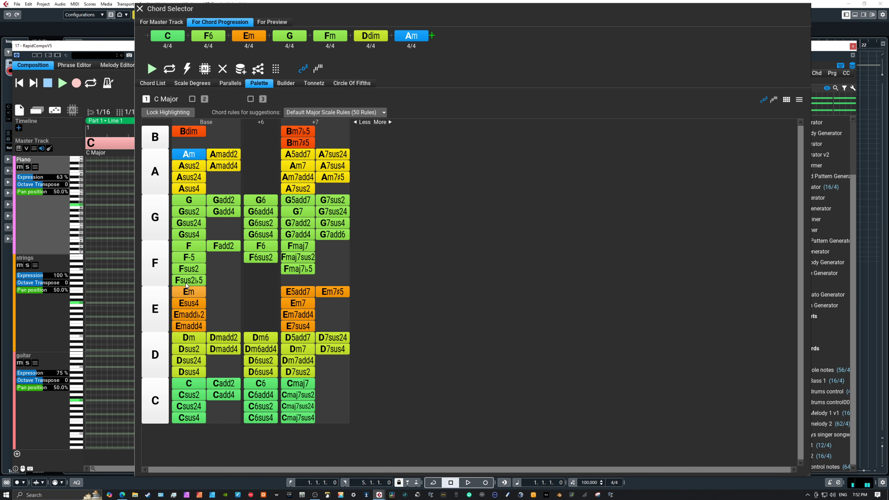
{"action": "left_click", "coordinate": [191, 247]}
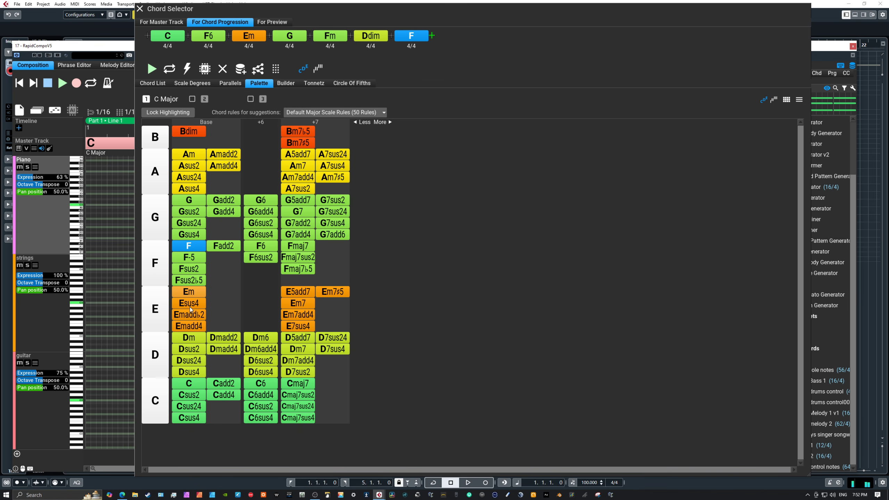
{"action": "left_click", "coordinate": [189, 337]}
{"action": "left_click", "coordinate": [189, 383]}
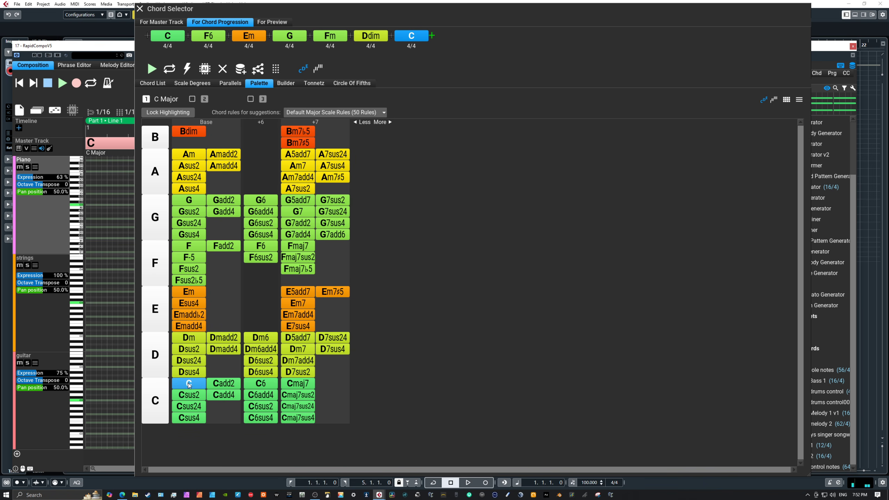
Extend the palette's chord columns through +11 and color the chords by tonality
{"action": "left_click", "coordinate": [357, 123]}
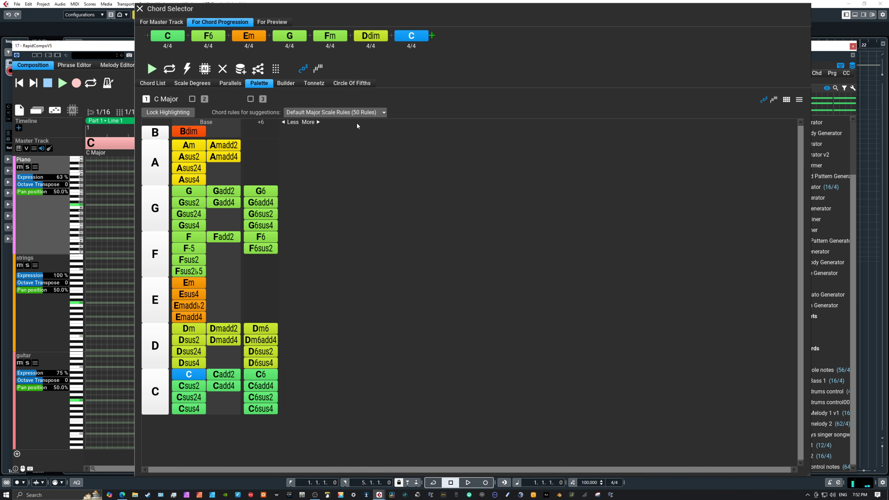
{"action": "left_click", "coordinate": [318, 122]}
{"action": "left_click", "coordinate": [389, 123]}
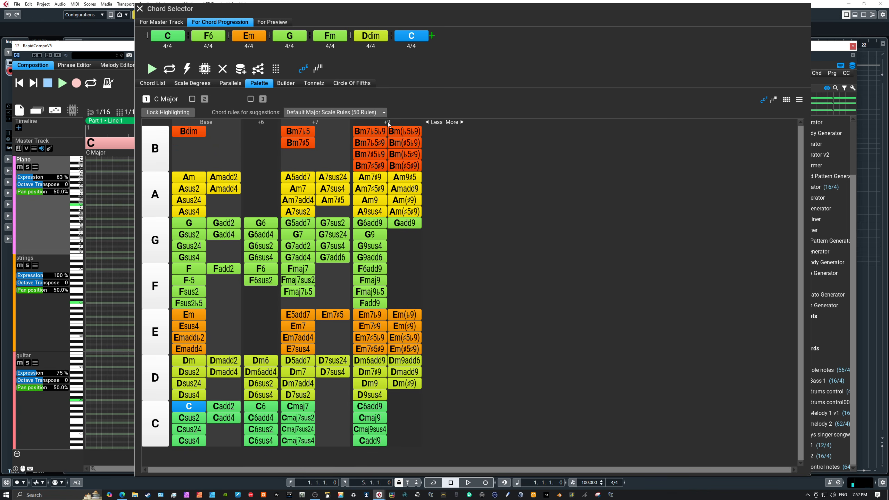
{"action": "left_click", "coordinate": [458, 123]}
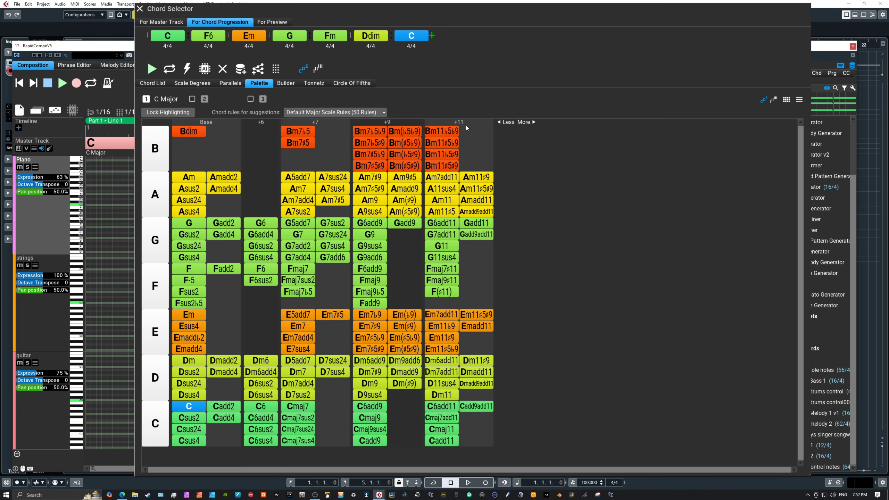
{"action": "left_click", "coordinate": [799, 100]}
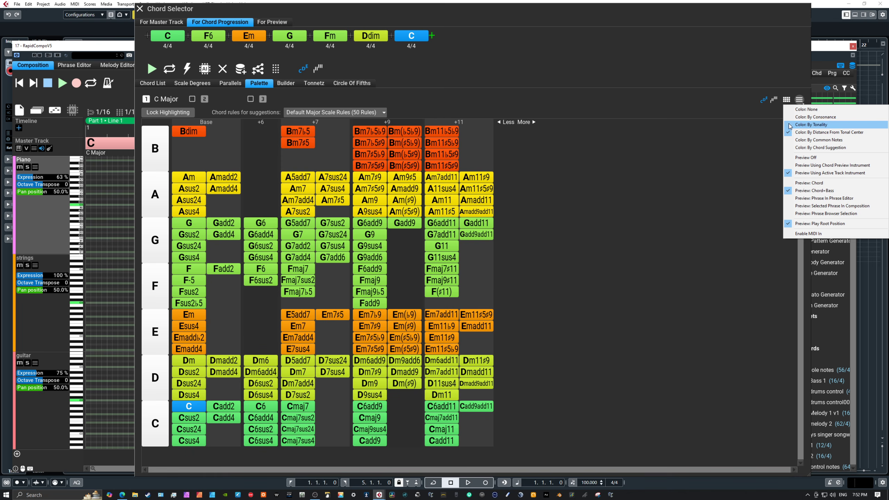
{"action": "left_click", "coordinate": [801, 125]}
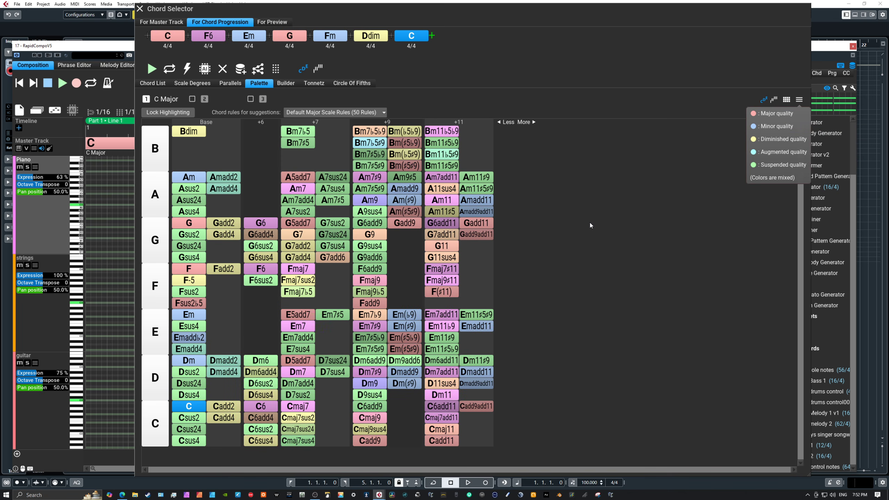